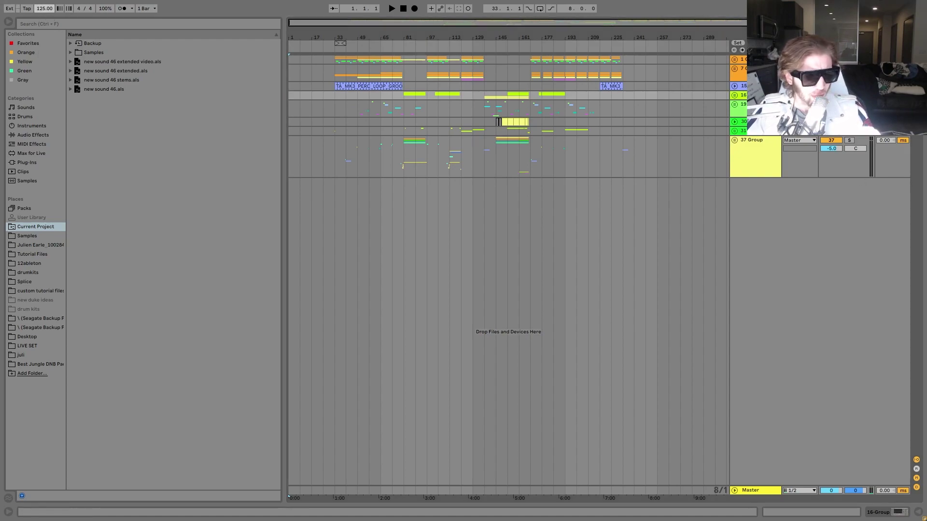
Unfold the first drum group and play the arrangement from bar 177.
click(734, 59)
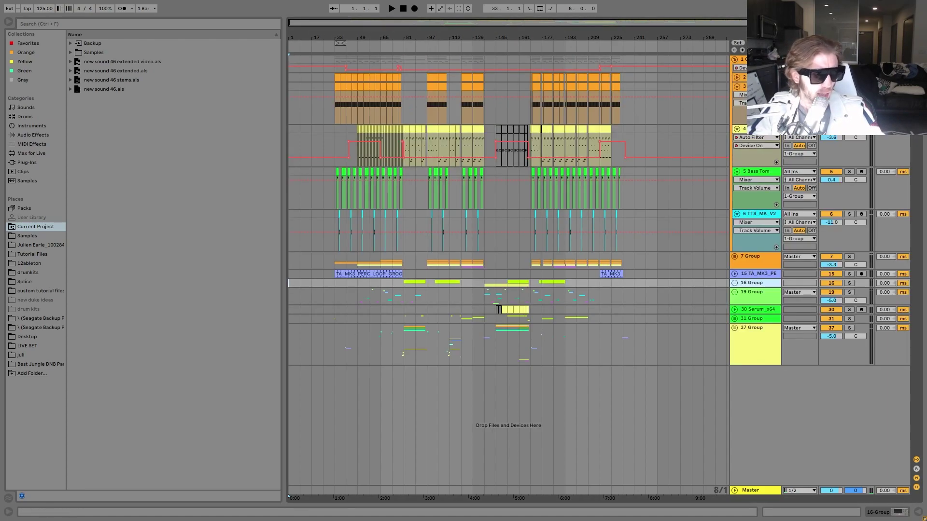
key(space)
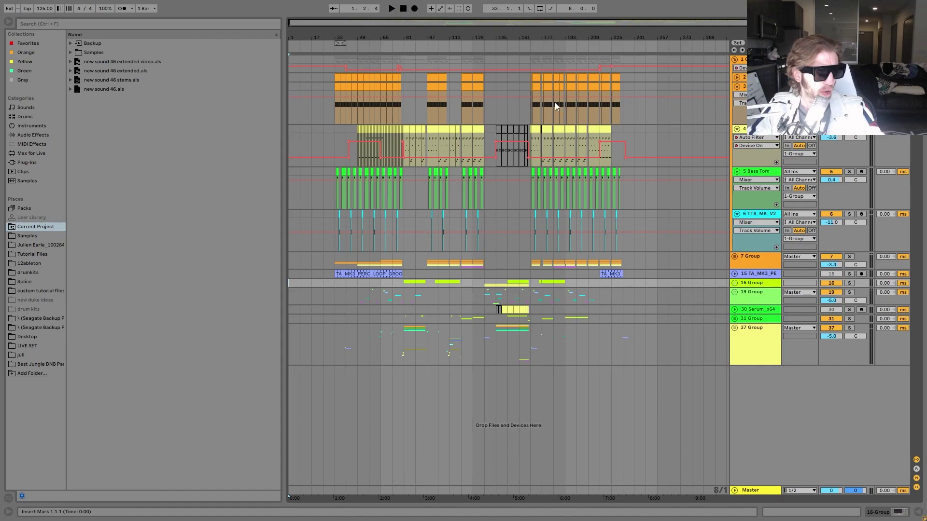
click(546, 104)
drag(548, 37, 548, 68)
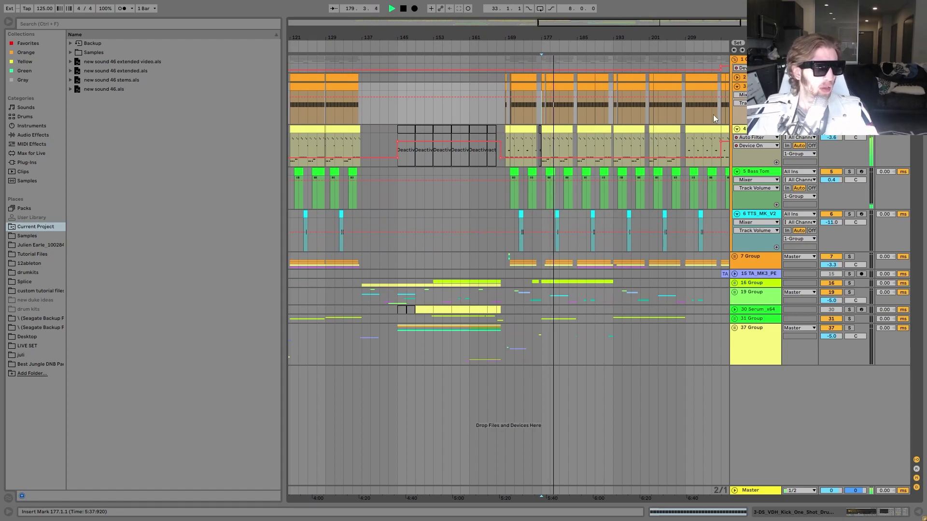
key(space)
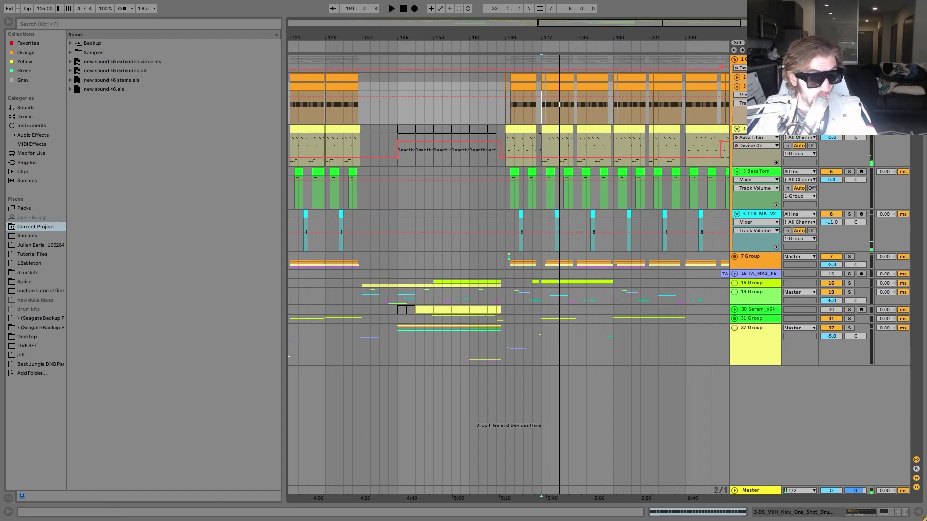
Play the kick layers in isolation and inspect the device chains of the Kick_One_Shot_Drum_Young and Kick_One_Shot_Drum_Real tracks.
click(831, 59)
key(space)
double_click(758, 77)
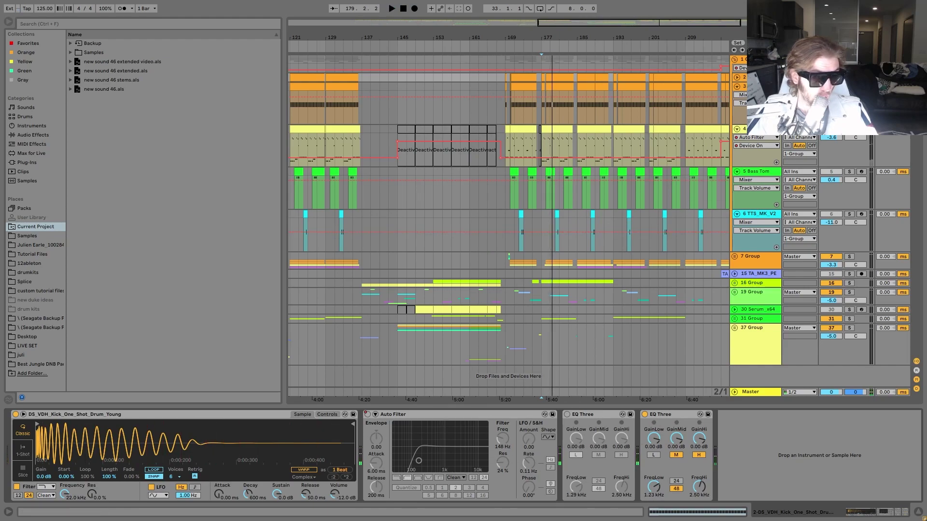
click(757, 86)
key(space)
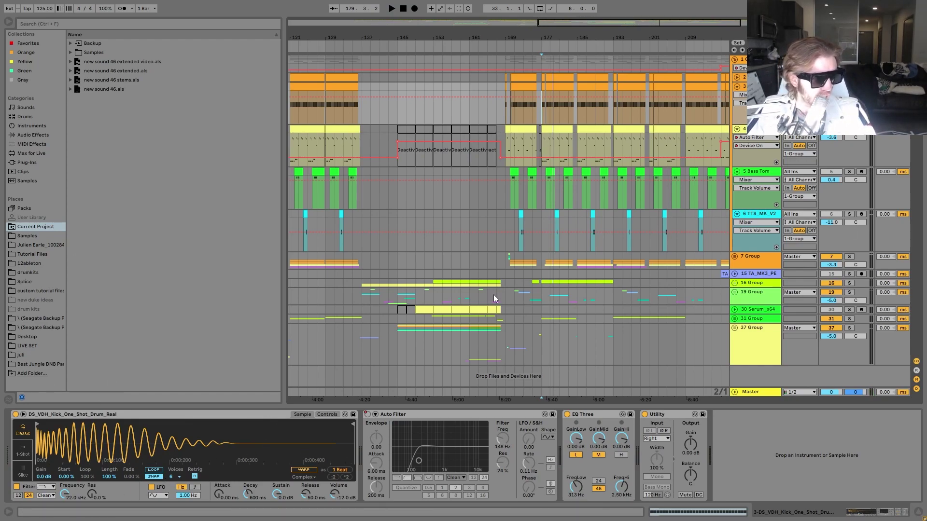
click(759, 78)
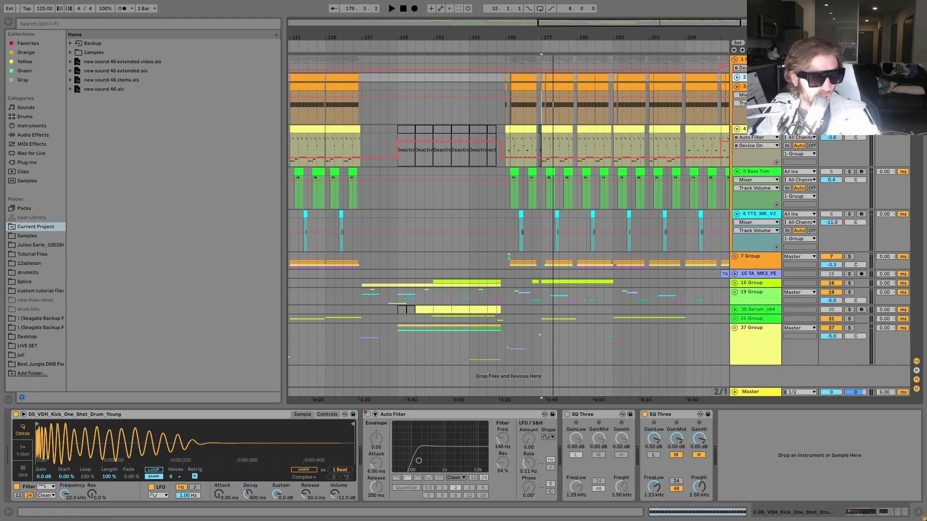
Play the Pierre Distorted 808 track's clip starting at bar 209 and show its sampler controls.
click(761, 137)
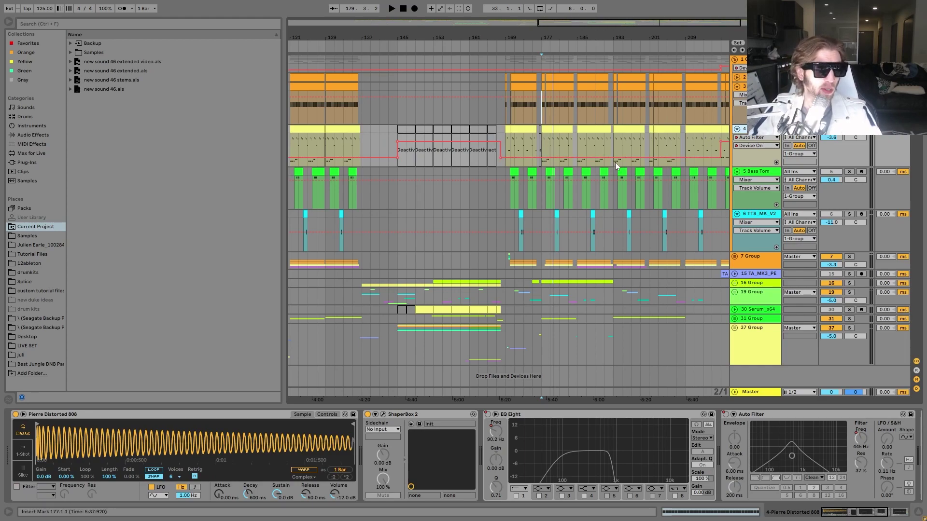
click(701, 127)
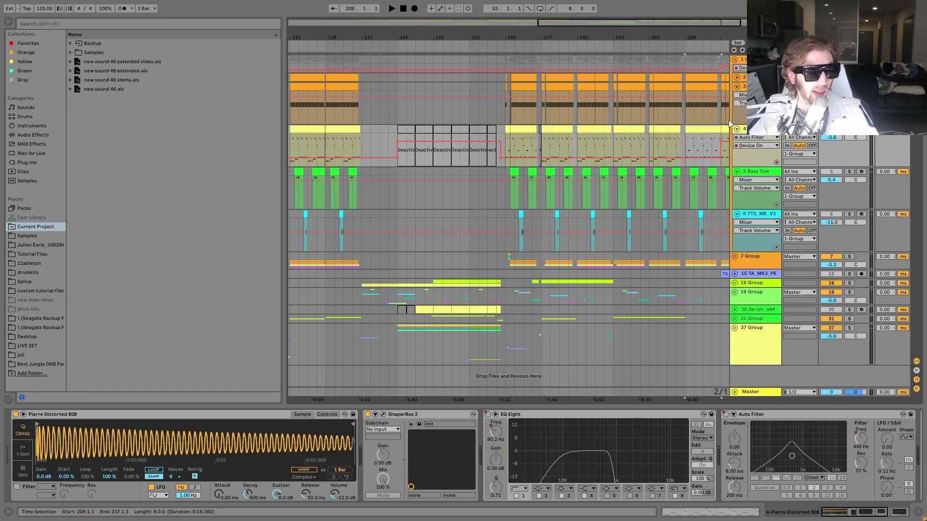
scroll(685, 164, right, 6)
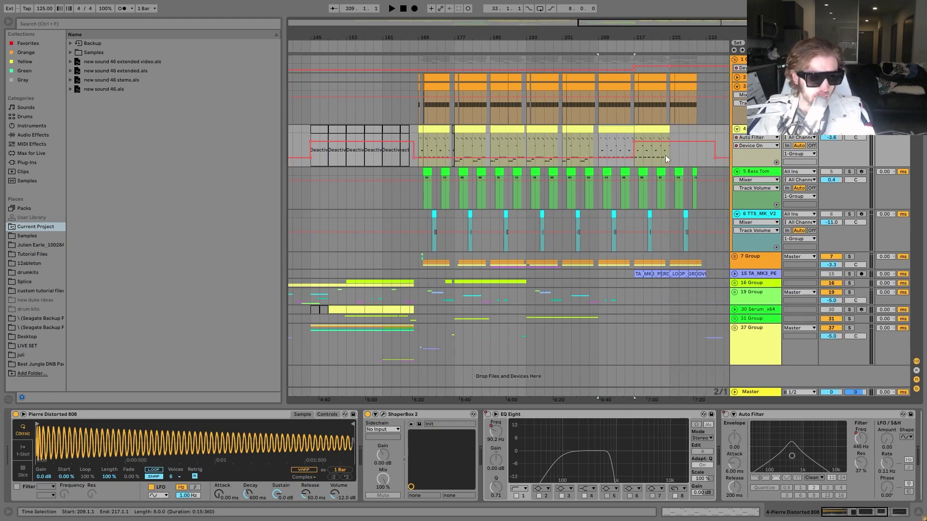
key(space)
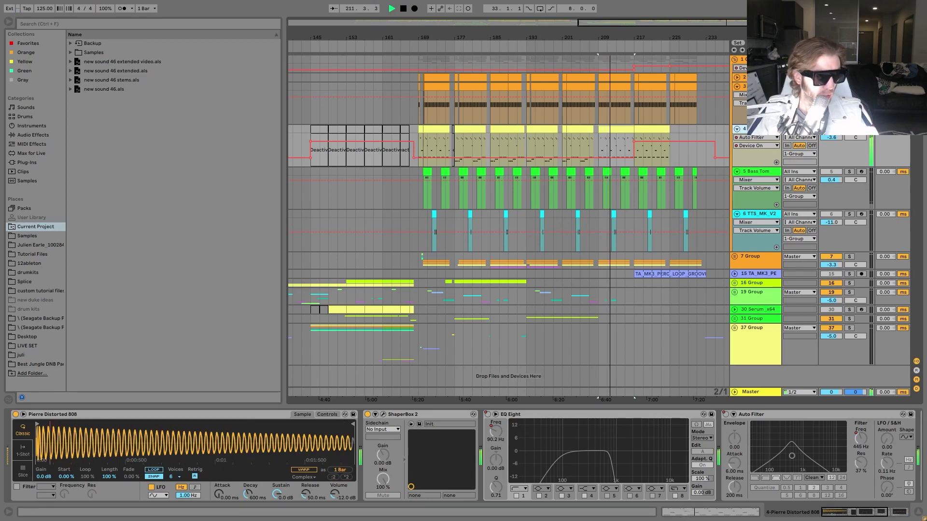
key(space)
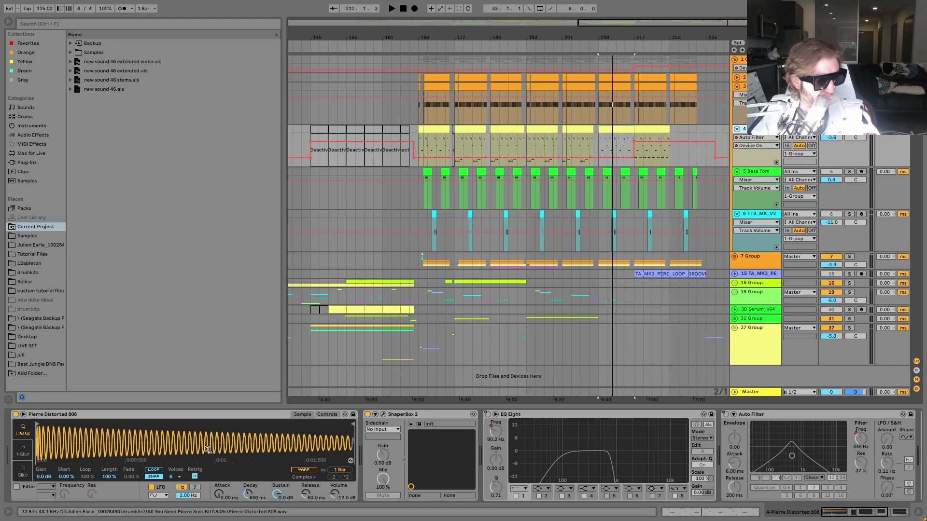
click(327, 415)
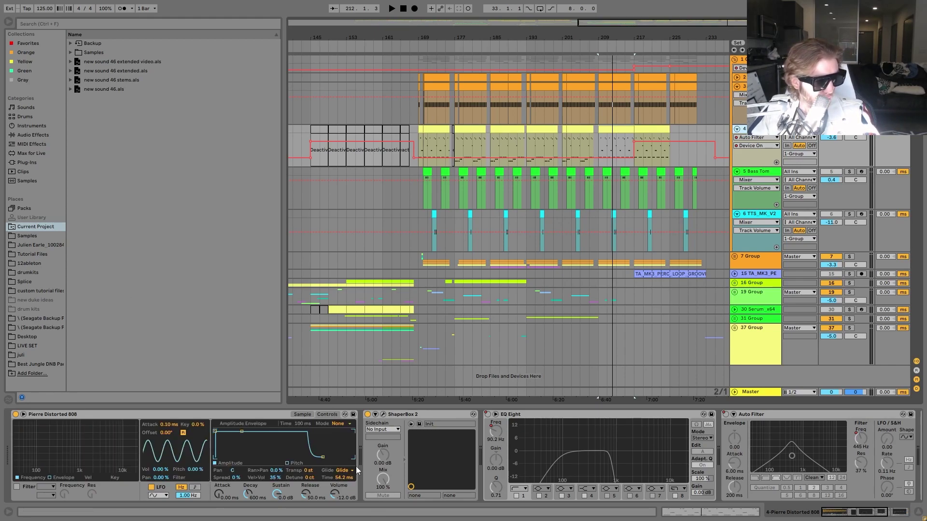
Open the bar 209 clip's MIDI notes, select the first E5 note and play the bass pattern.
double_click(618, 126)
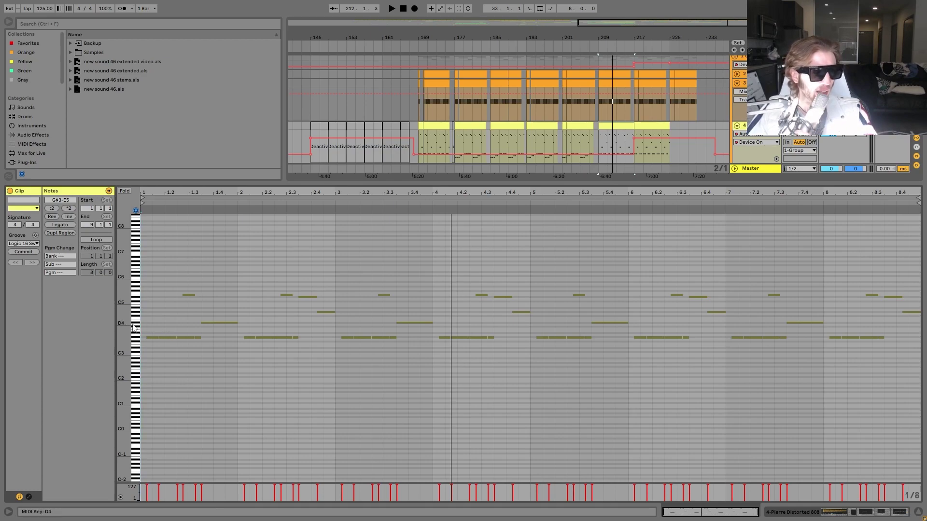
drag(112, 329, 126, 328)
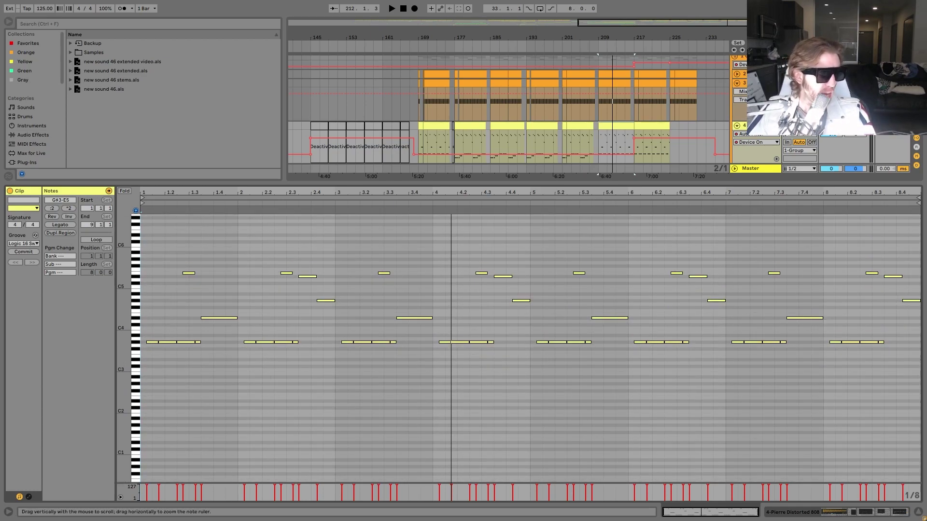
key(space)
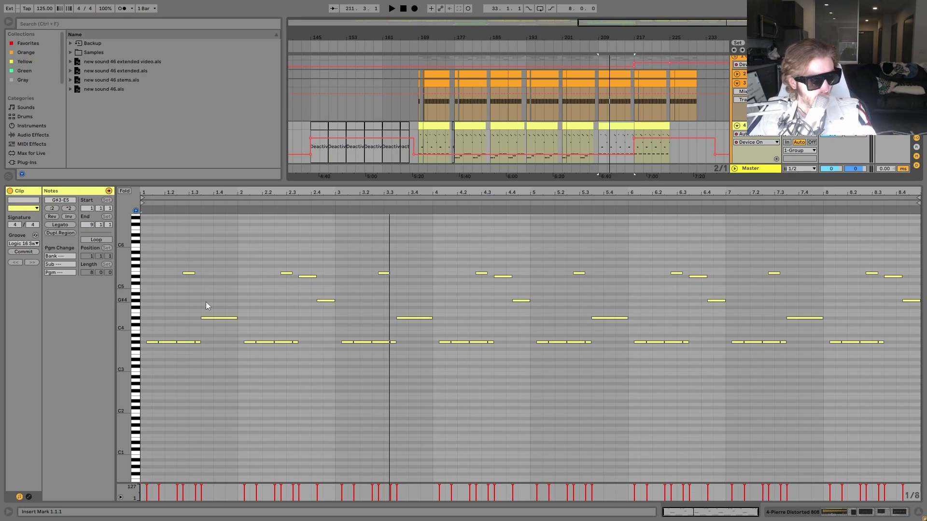
drag(188, 303, 196, 250)
key(space)
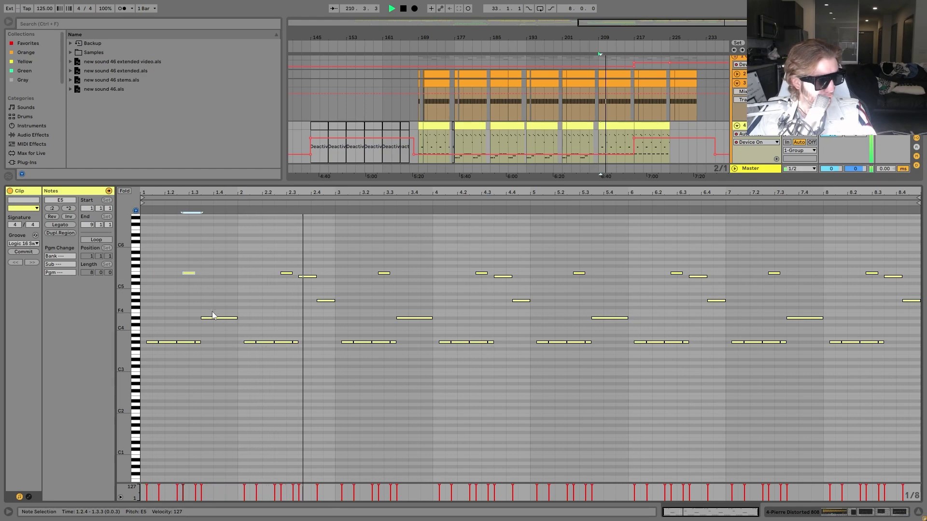
key(space)
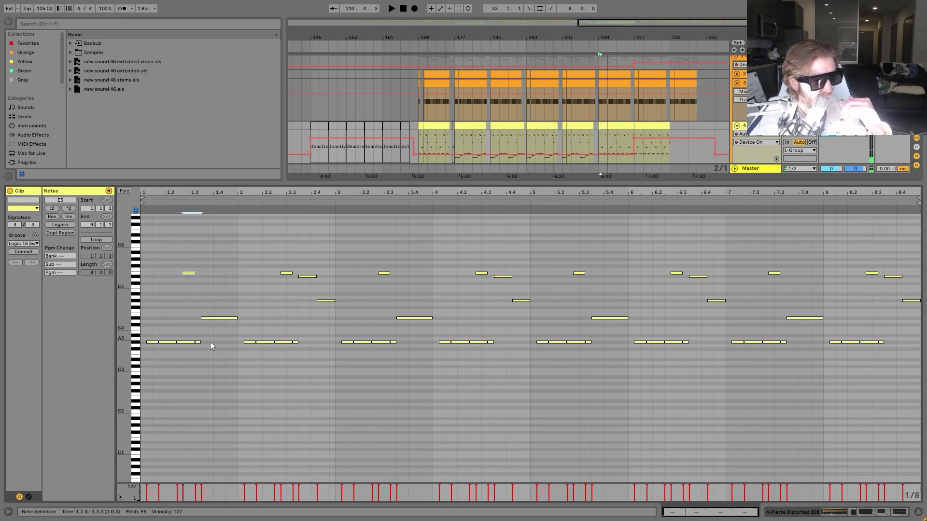
key(space)
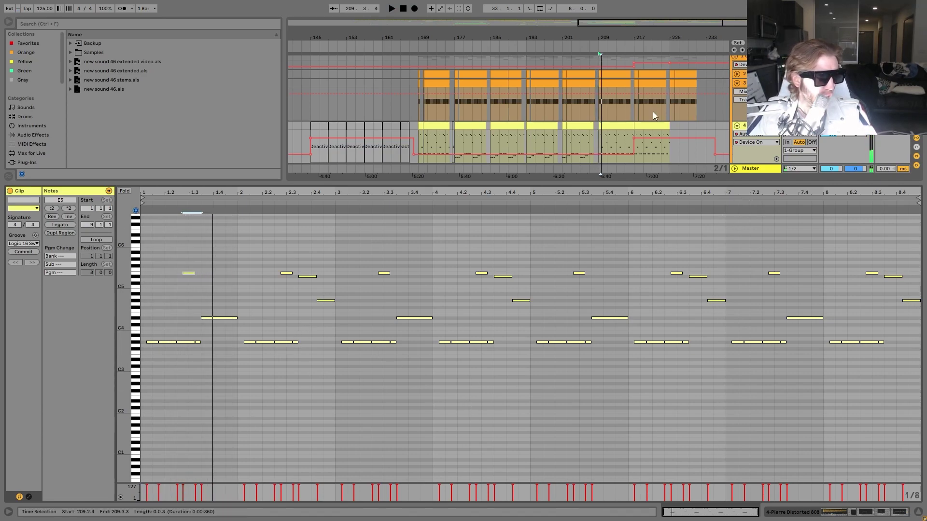
View and play the neighbouring 808 clip starting at bar 202, and return to the clip at bar 209.
click(575, 126)
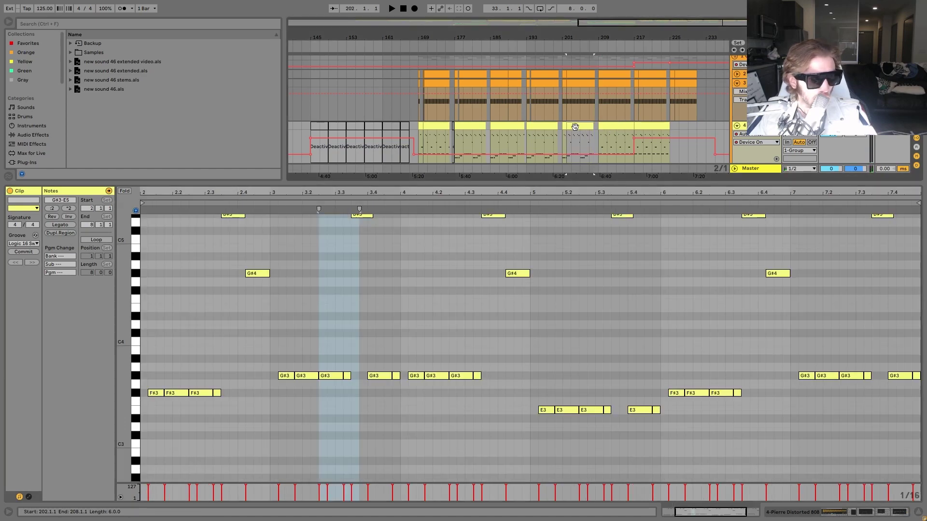
click(563, 122)
key(space)
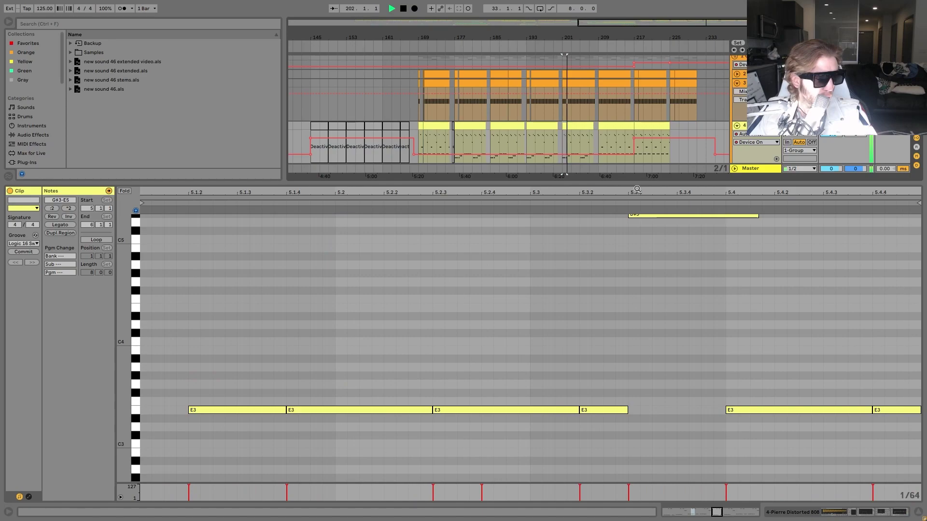
drag(637, 189, 648, 151)
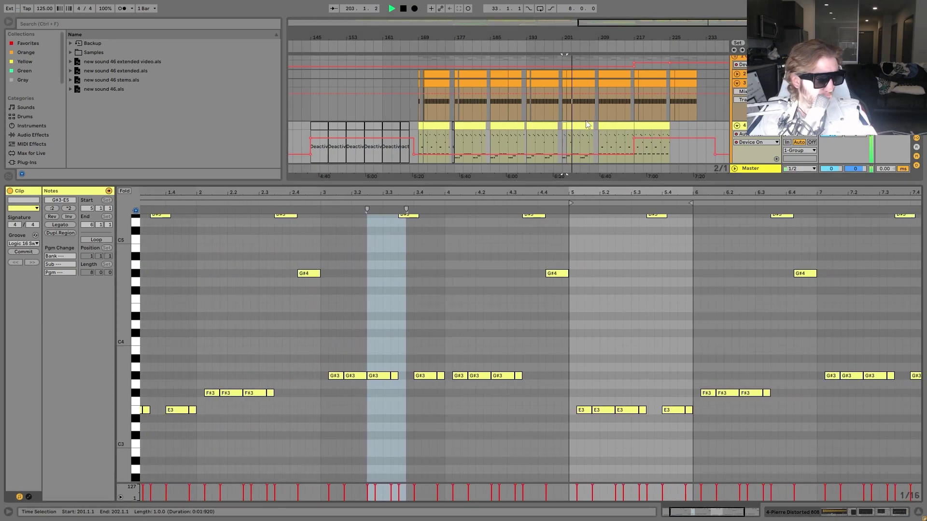
click(573, 126)
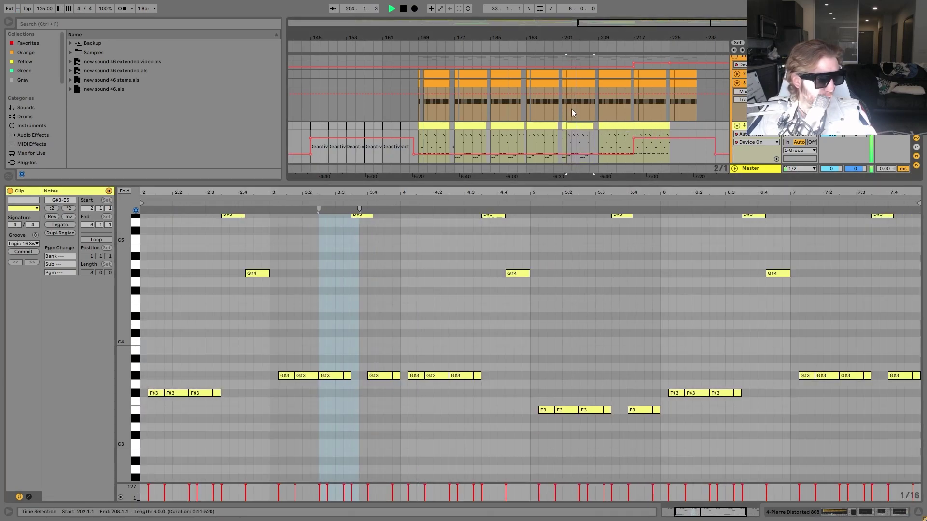
key(space)
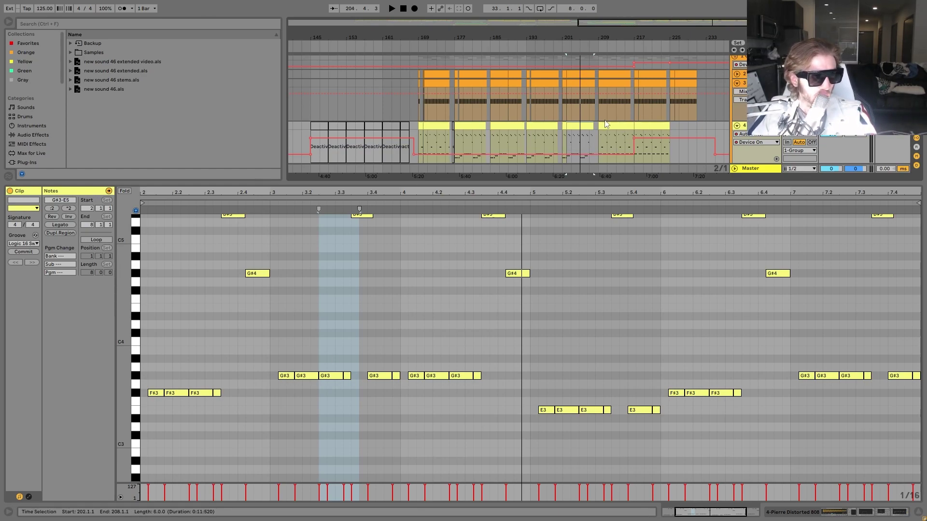
click(626, 124)
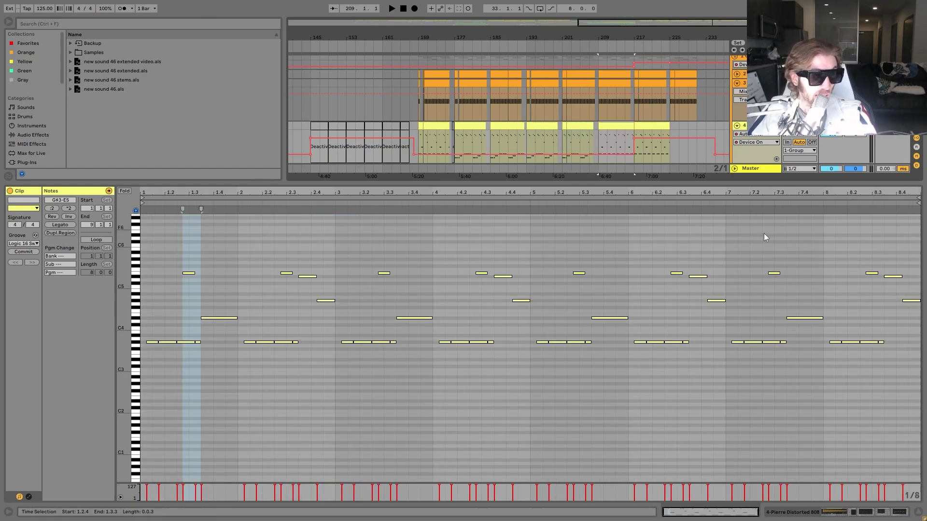
Inspect the Pierre Distorted 808 track's effects: the ShaperBox 2 volume curve, both EQ Eights and the Auto Filter.
key(shift+Tab)
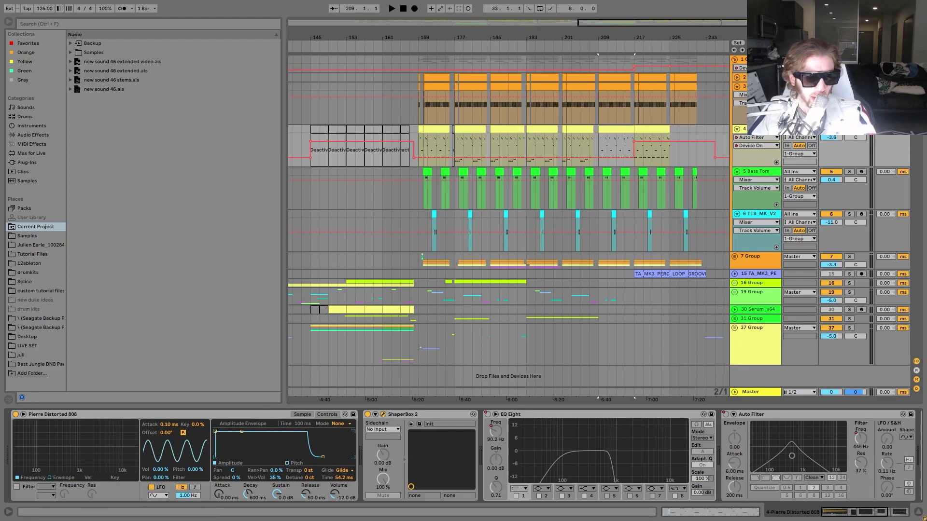
click(383, 415)
drag(546, 143, 307, 52)
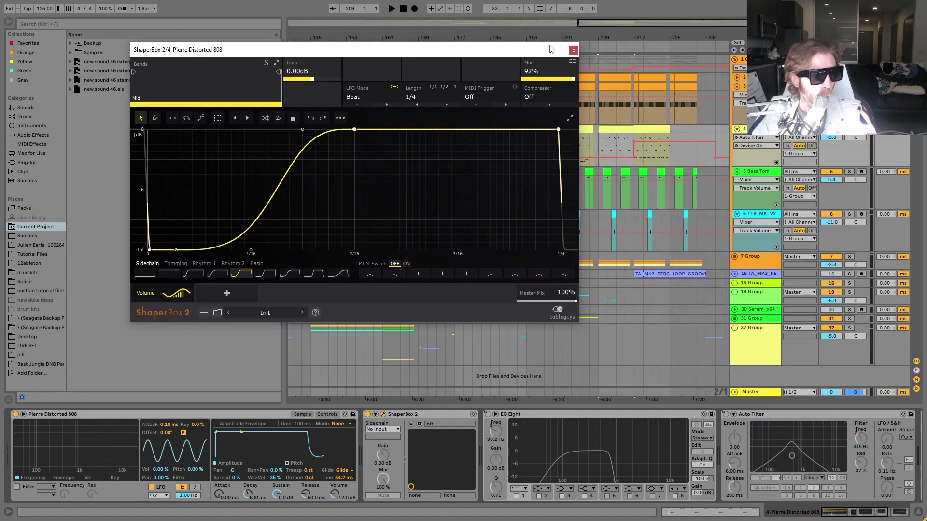
click(573, 50)
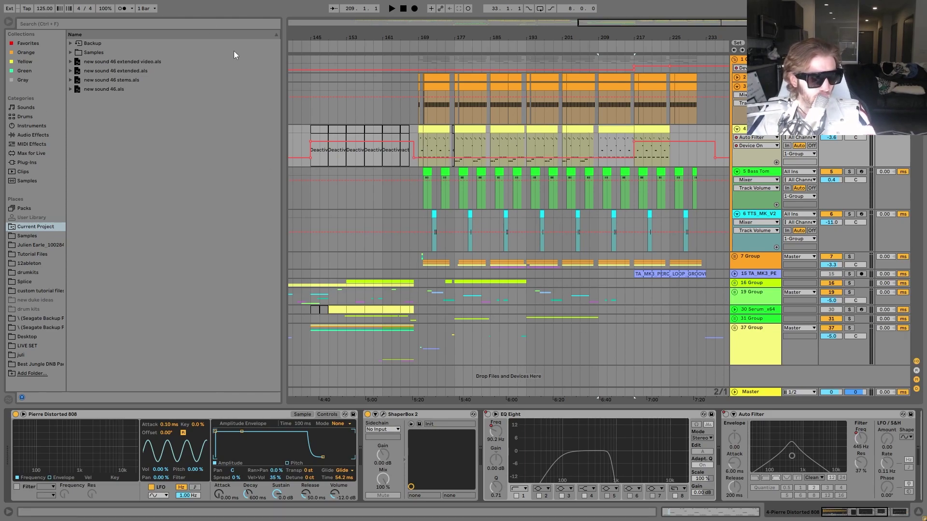
scroll(511, 422, right, 4)
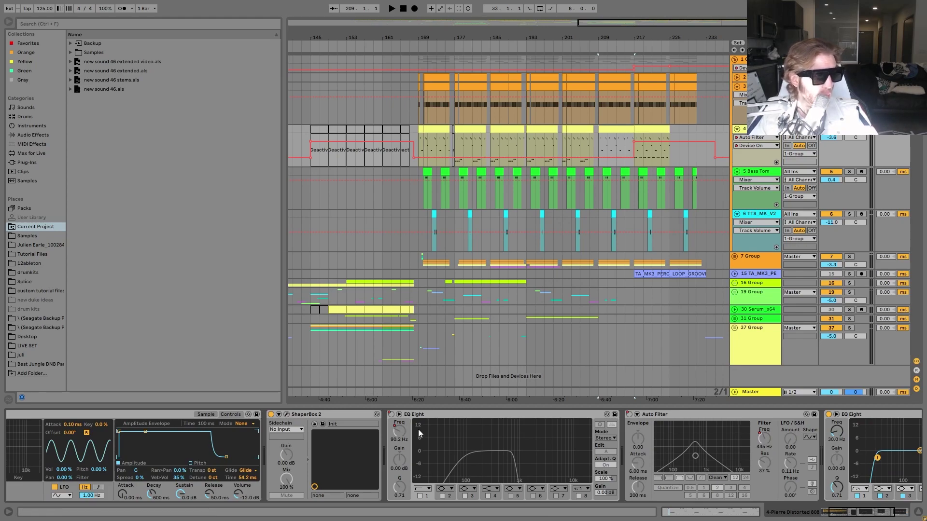
scroll(417, 429, right, 6)
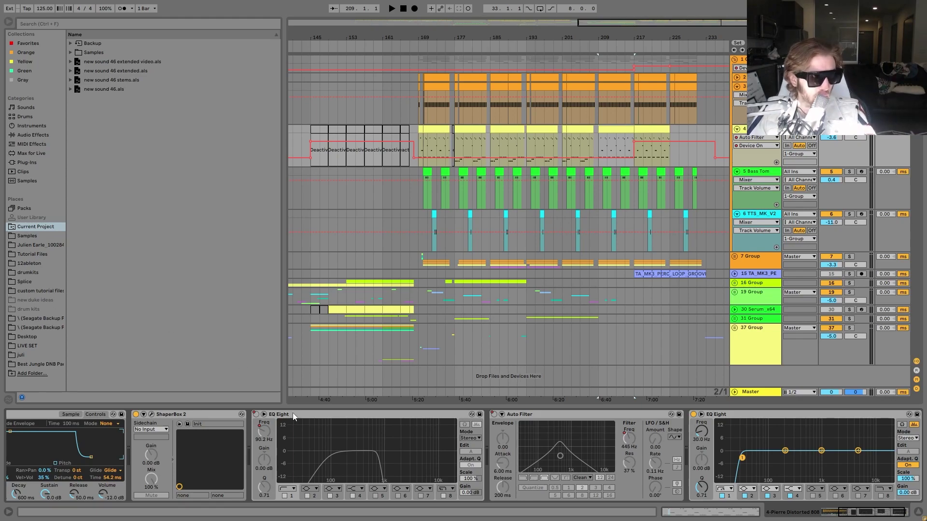
scroll(650, 480, right, 2)
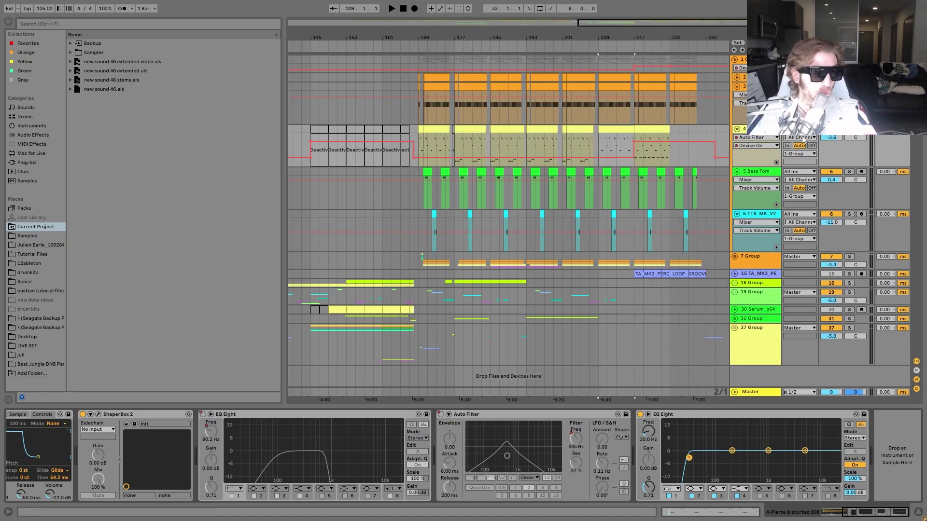
Solo the Bass Tom and TTS_MK_V2 percussion tracks, play from bar 210 and show each track's devices.
click(849, 172)
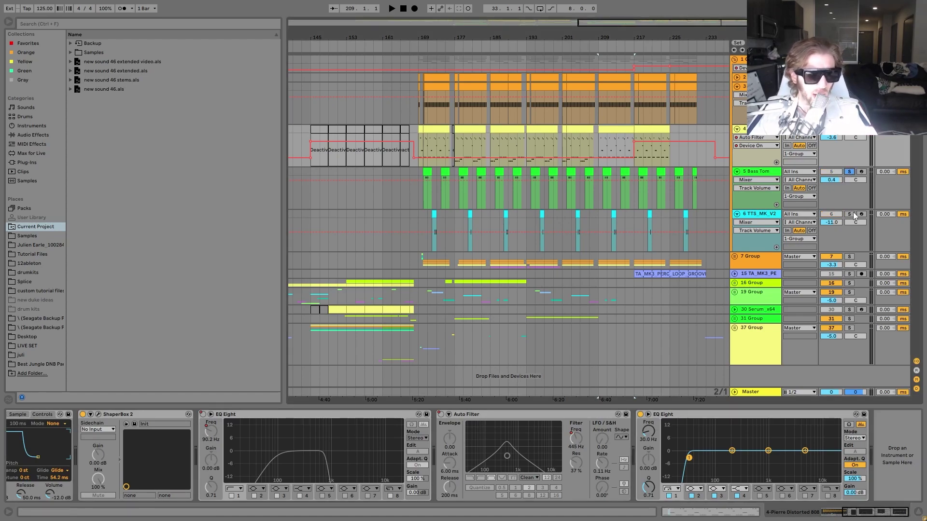
click(602, 175)
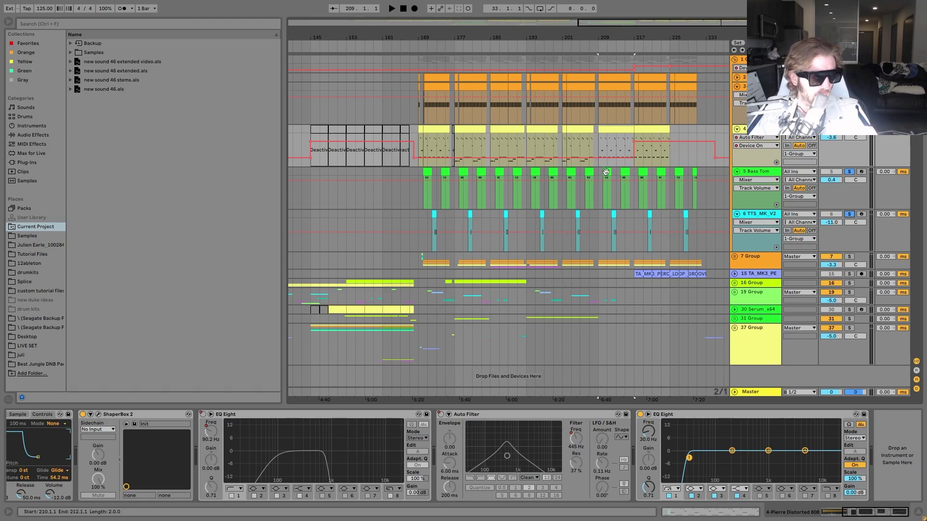
key(space)
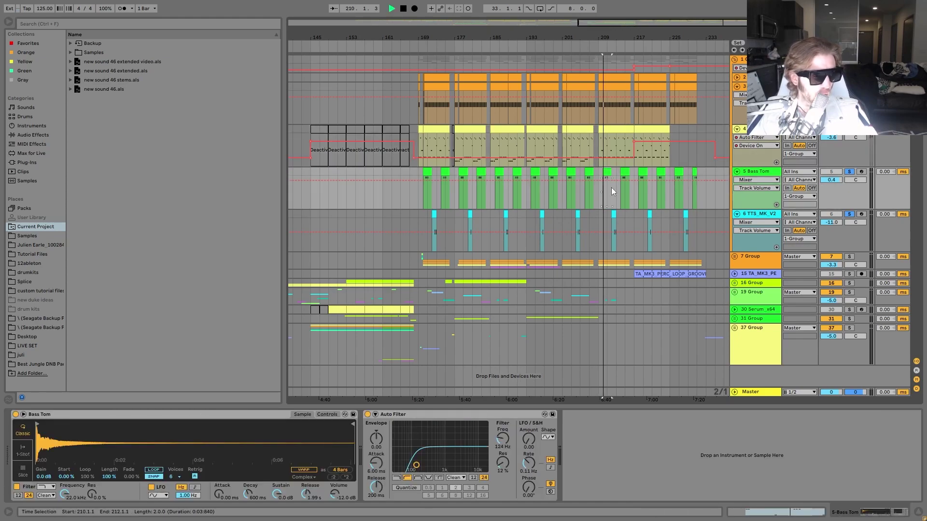
click(612, 214)
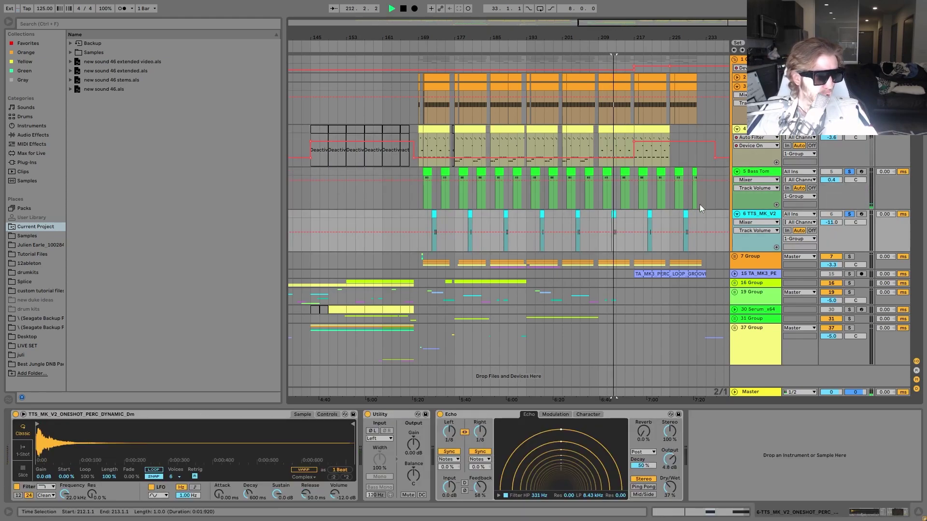
Play the bass group together from bar 209, with the Bass Tom and TTS_MK_V2 tracks no longer soloed individually.
key(space)
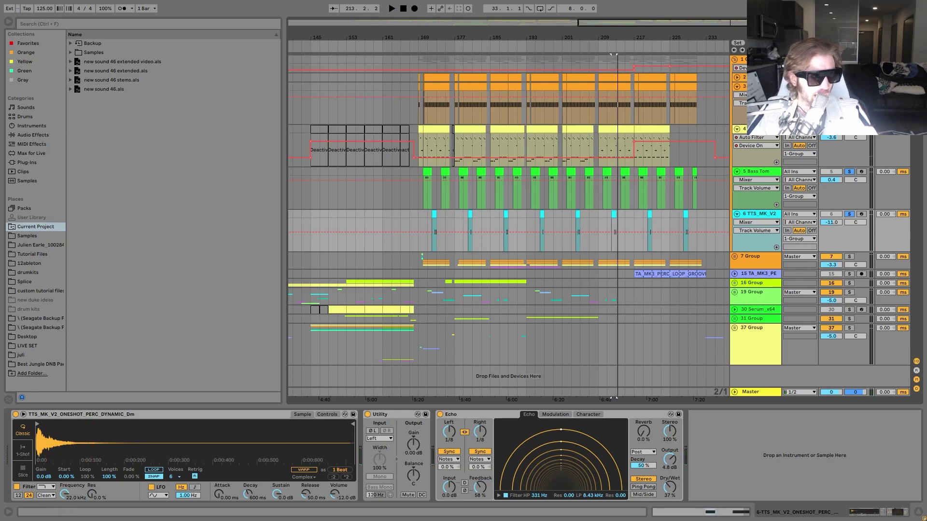
click(601, 175)
key(space)
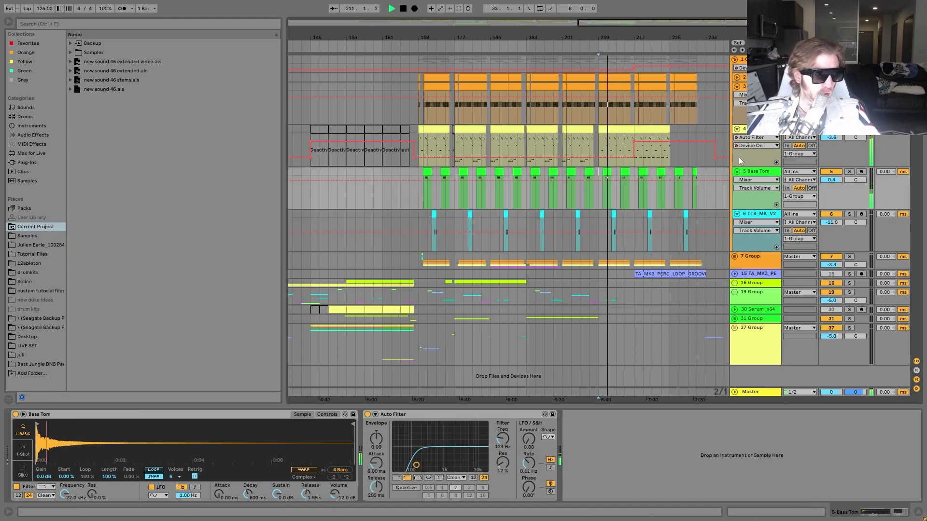
Show the bass group's Auto Filter and its on/off automation, and play the transition from bar 77.
click(743, 60)
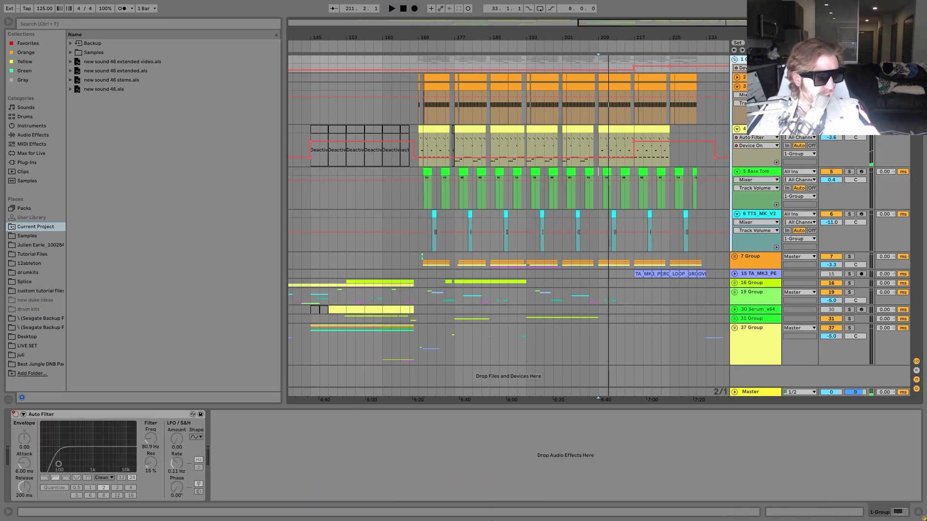
right_click(14, 417)
click(575, 34)
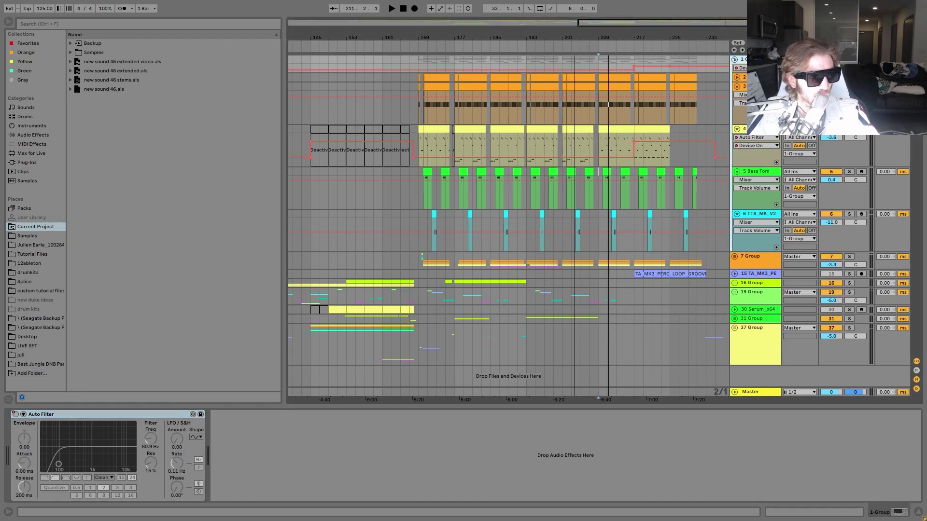
drag(575, 29, 524, 24)
click(400, 60)
key(space)
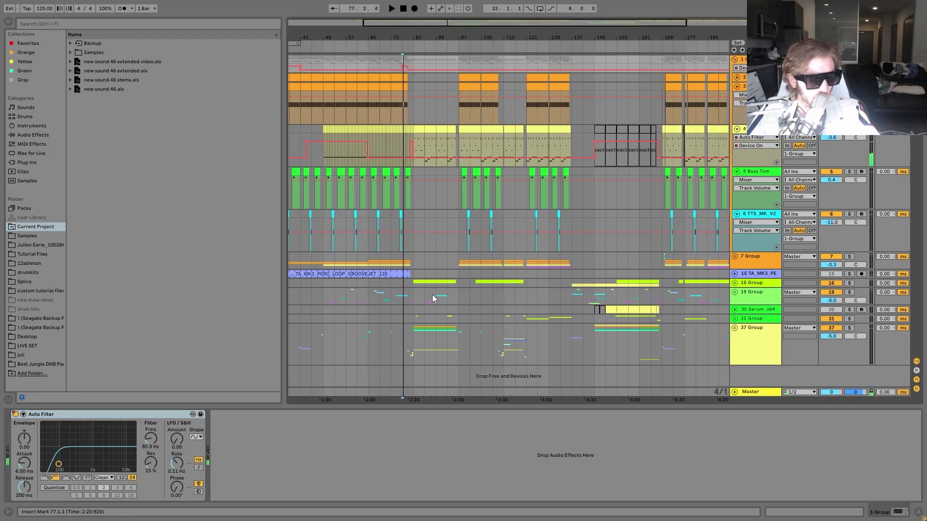
Solo the 7 Group, unfold it to show its drum tracks, and play them from bar 189.
click(851, 259)
click(849, 257)
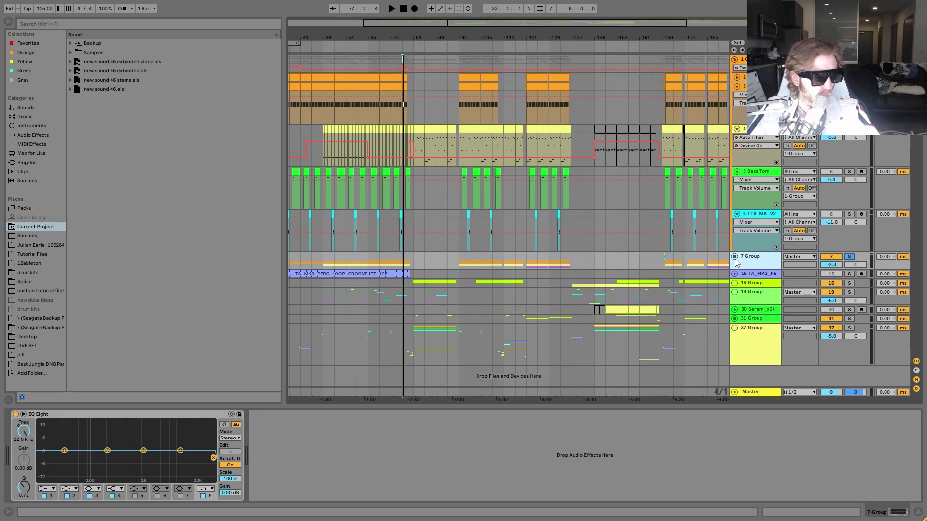
click(734, 257)
click(719, 315)
key(space)
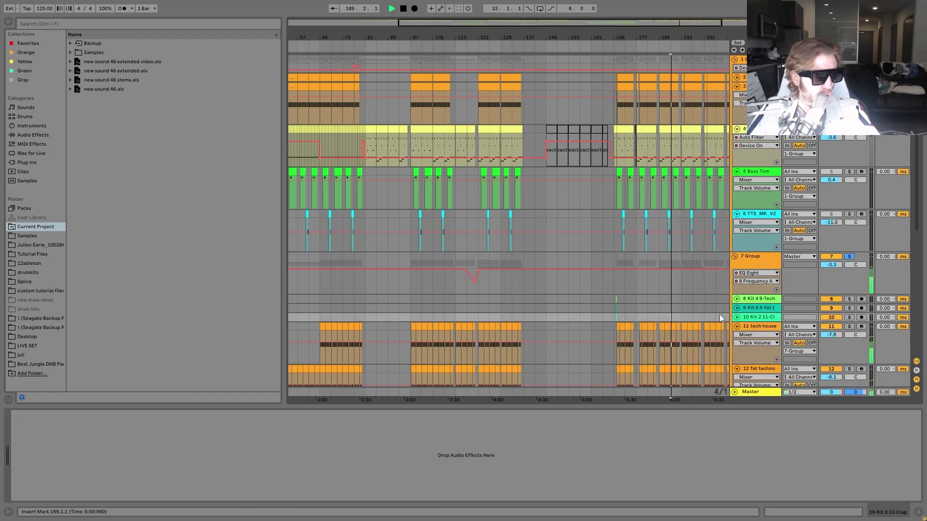
scroll(717, 303, down, 2)
scroll(714, 318, down, 6)
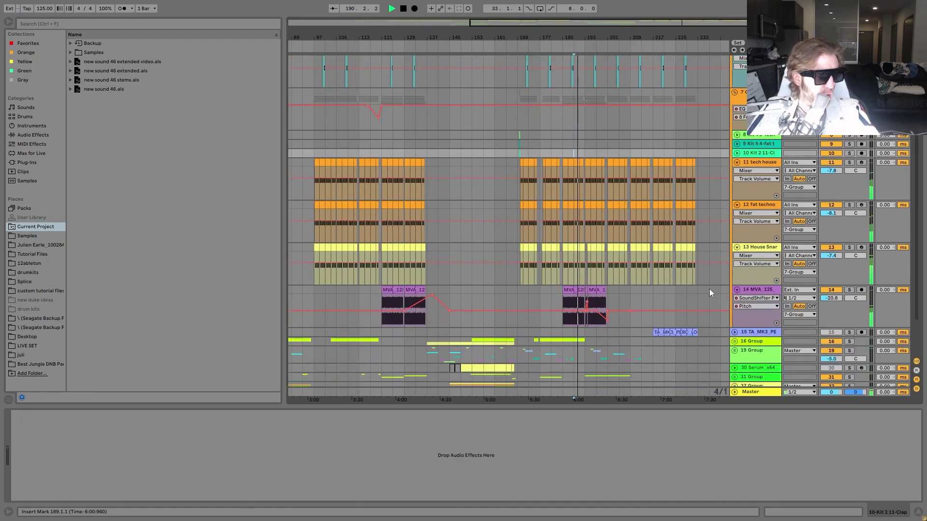
key(space)
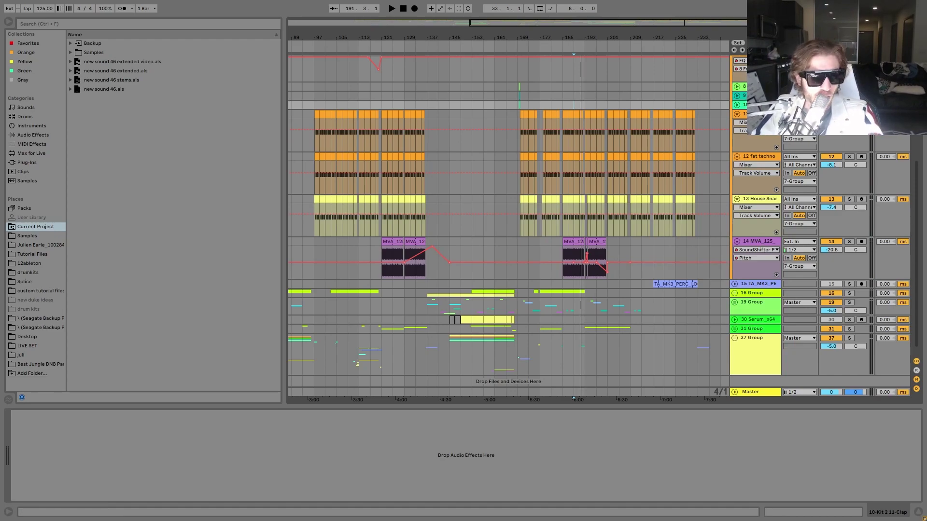
Solo the bass group instead of the drums and play it from the Pierre Distorted 808 clip at bar 185.
scroll(509, 221, up, 10)
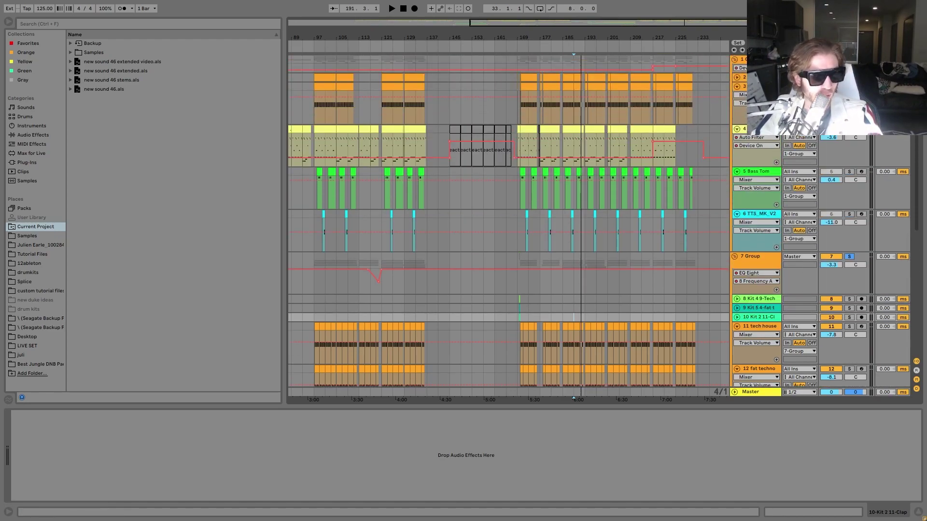
click(849, 60)
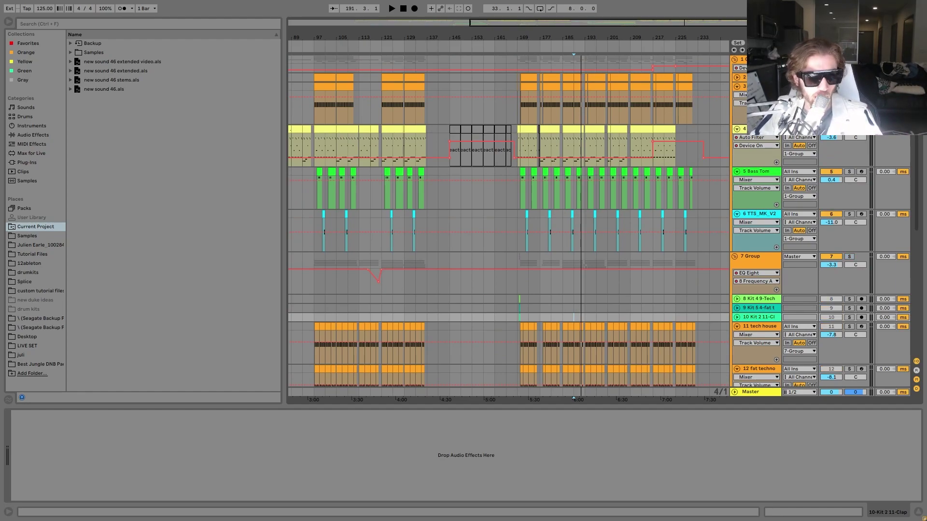
click(572, 129)
key(space)
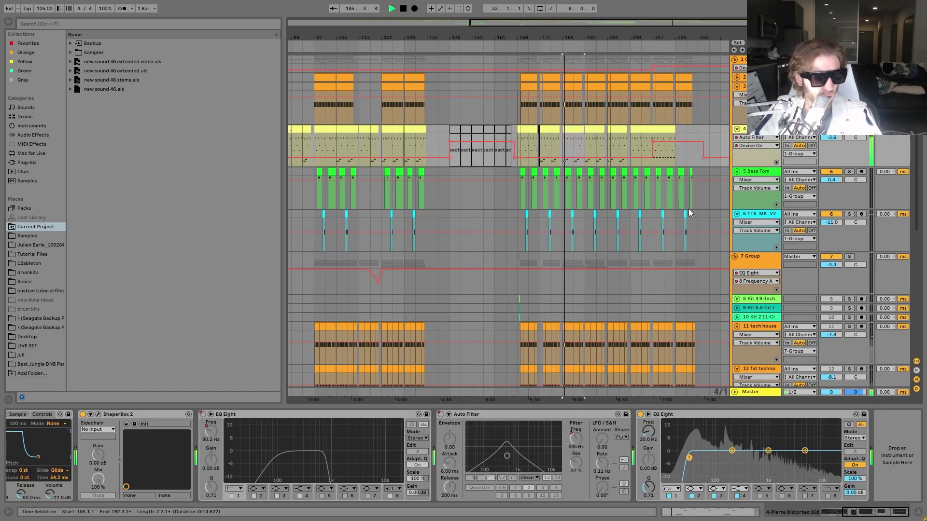
key(space)
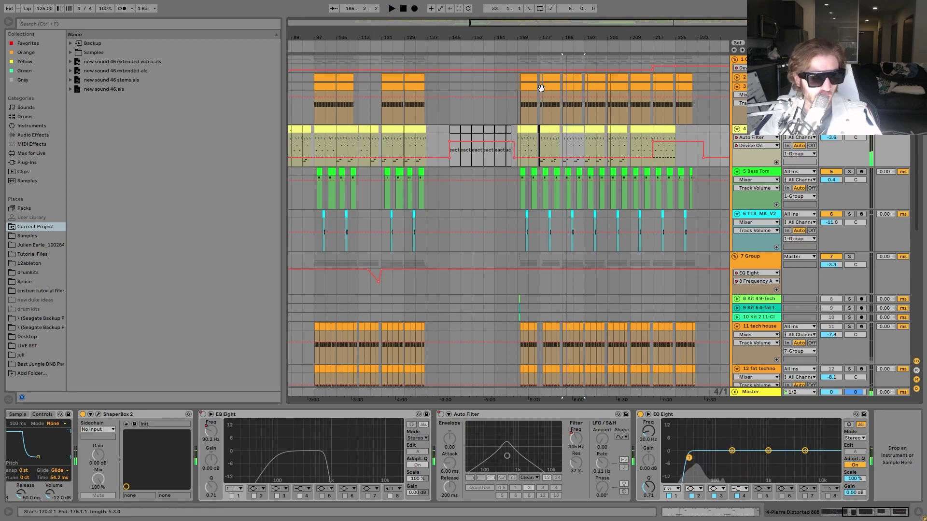
Return the solo to the 7 Group and play its drums from bar 185.
scroll(769, 196, down, 7)
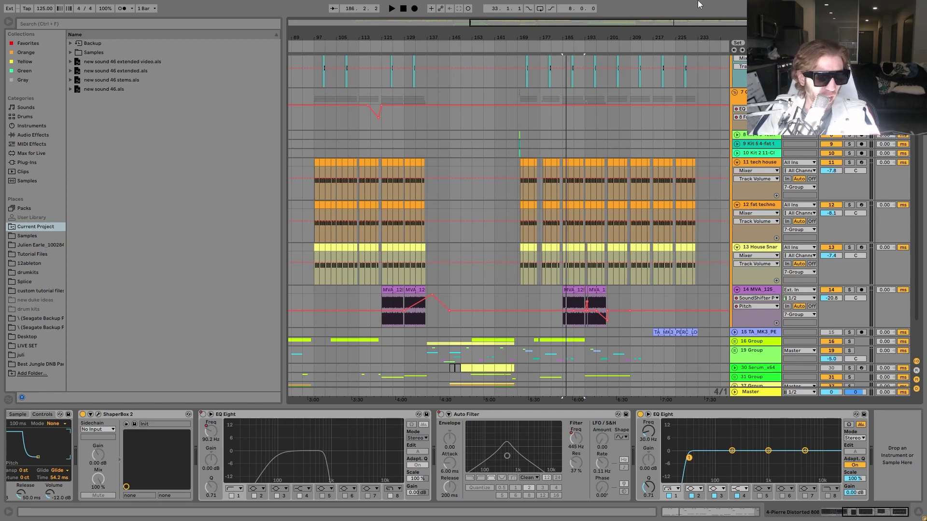
scroll(767, 204, up, 5)
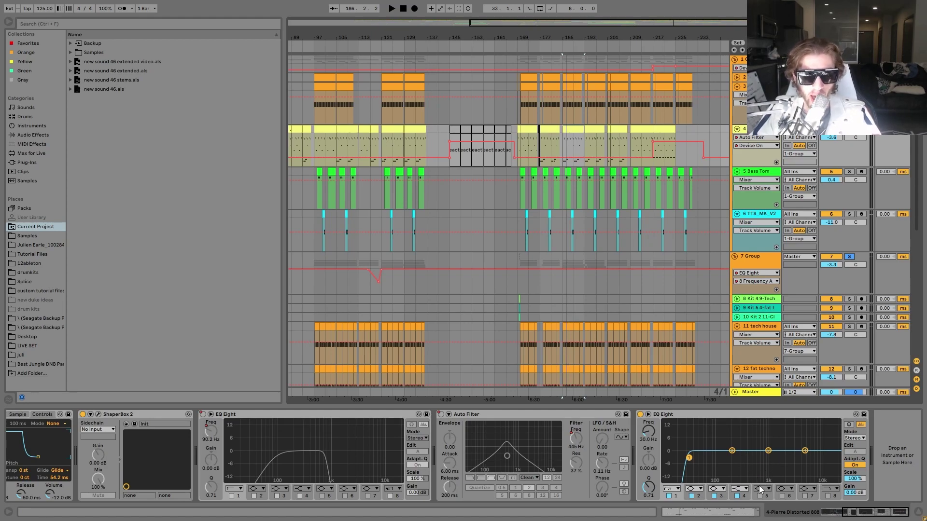
key(space)
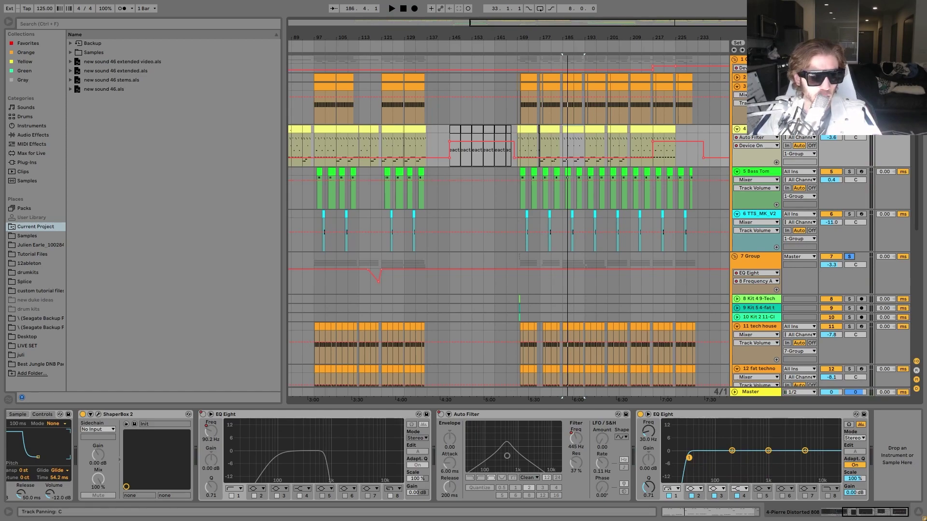
Show the House Snare track's sampler and play the drum group from its clip at bar 179.
scroll(826, 154, down, 5)
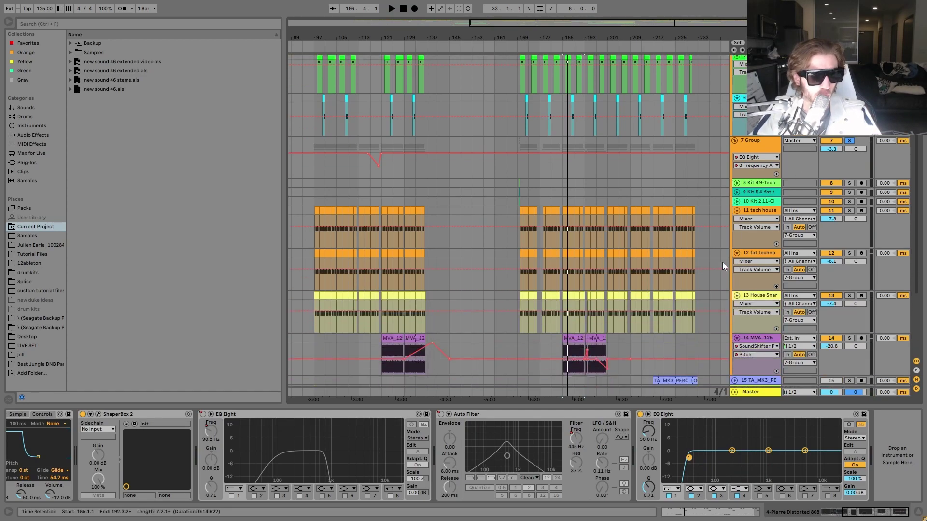
click(543, 308)
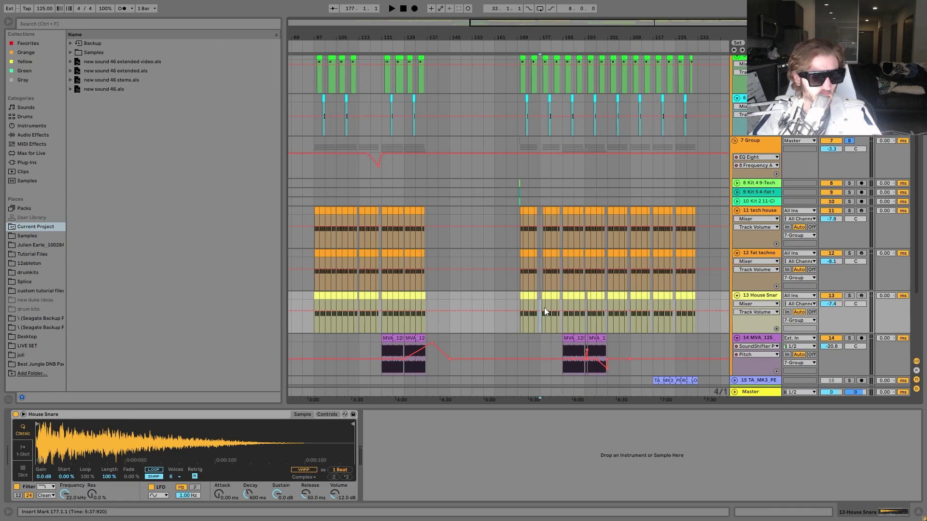
key(space)
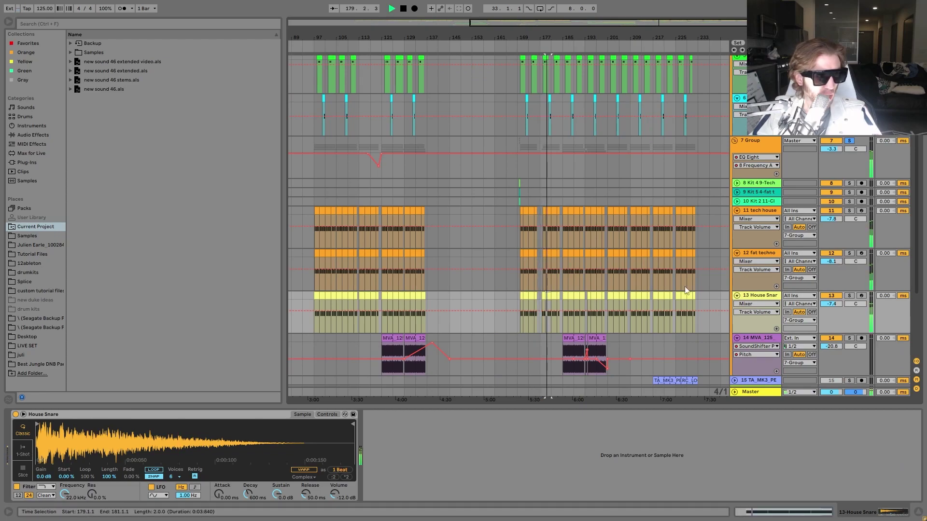
key(space)
scroll(840, 246, down, 1)
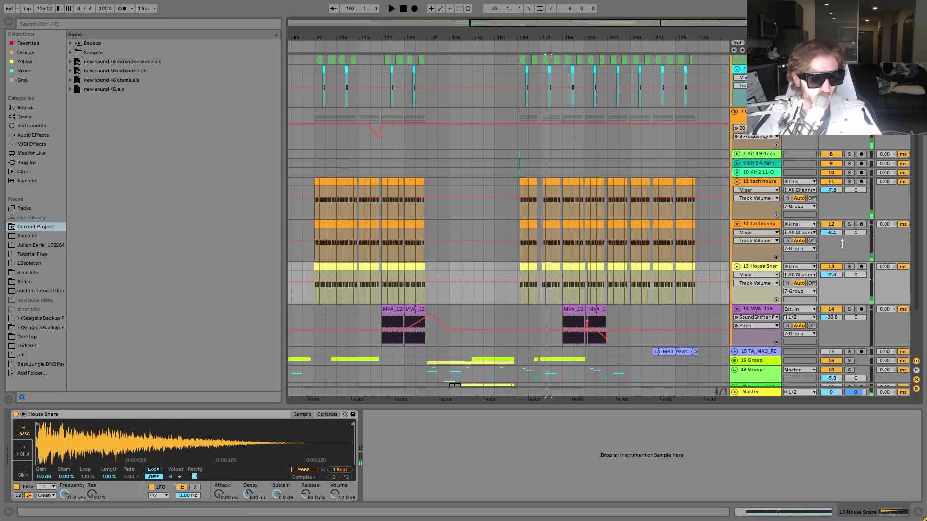
Solo the fat techno, tech house and House Snare tracks in turn during playback to hear each drum layer.
click(850, 224)
key(space)
click(849, 182)
click(850, 225)
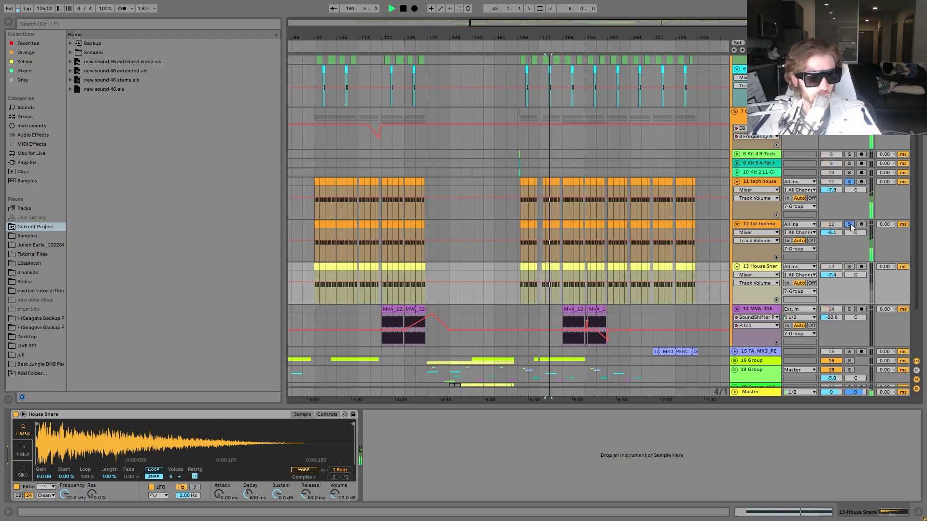
click(849, 266)
scroll(851, 265, down, 1)
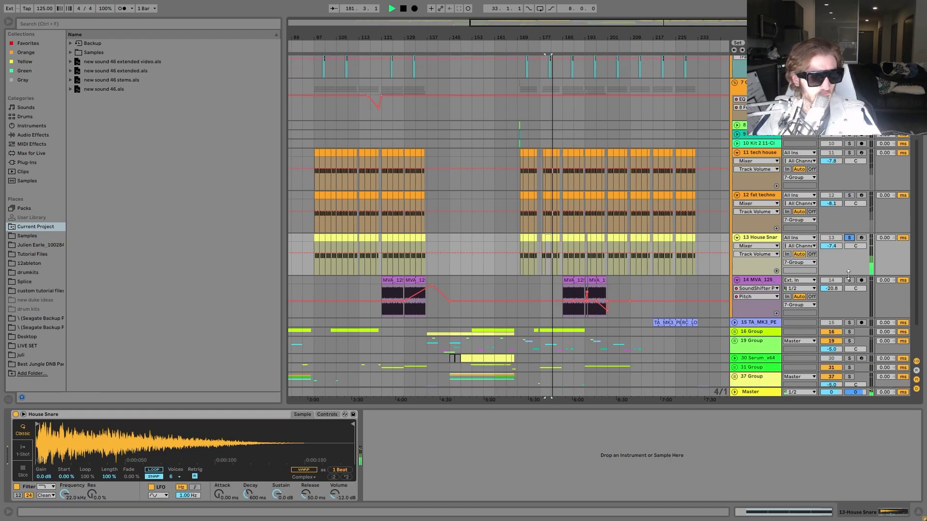
key(space)
Solo the MVA_125 ride track and play its clips from bars 185, 197 and 133 to hear the pitch automation.
click(849, 271)
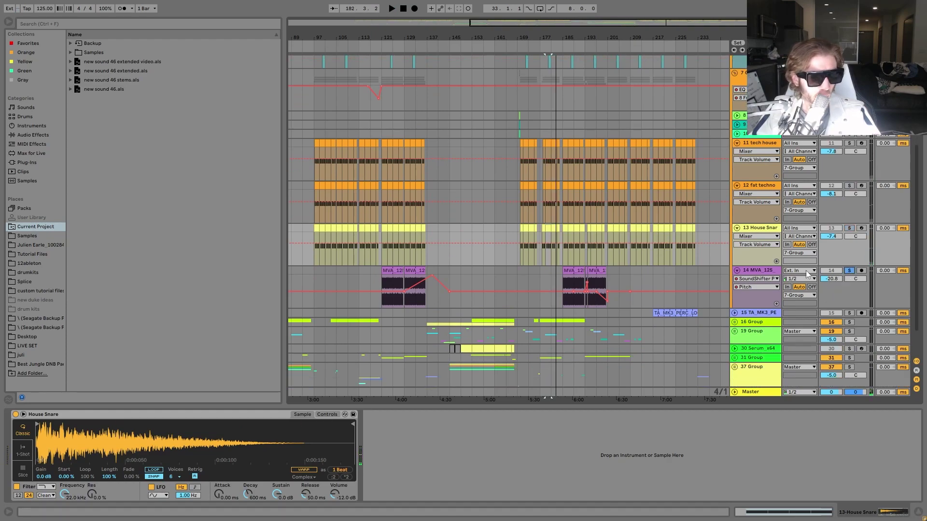
click(571, 271)
key(space)
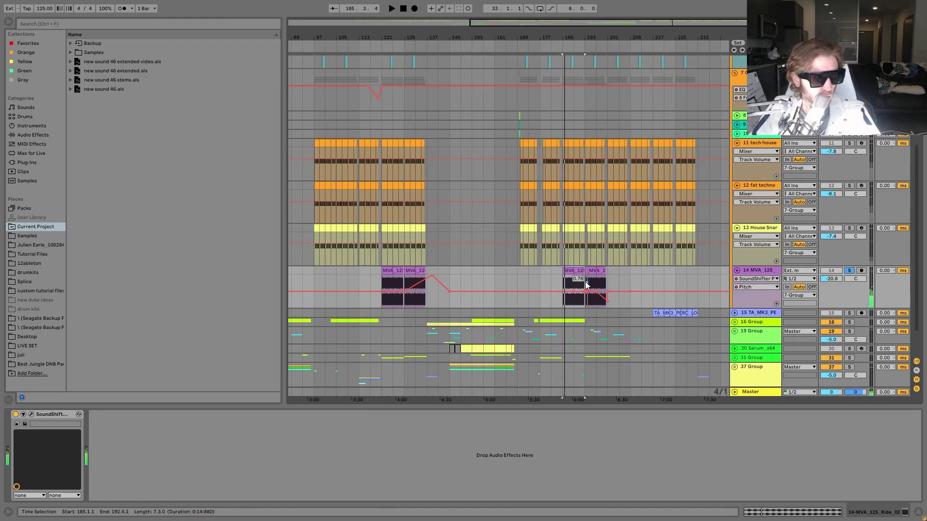
click(596, 286)
key(space)
key(space)
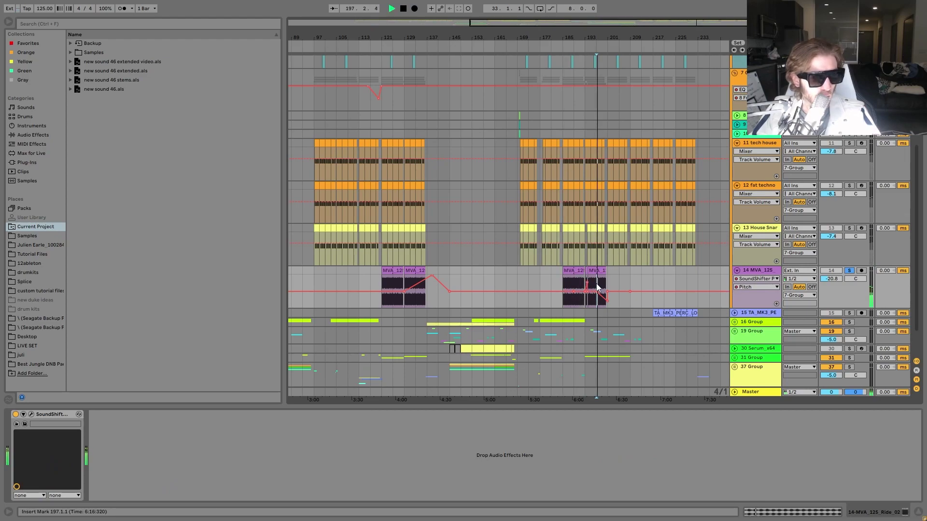
click(416, 300)
key(space)
key(space)
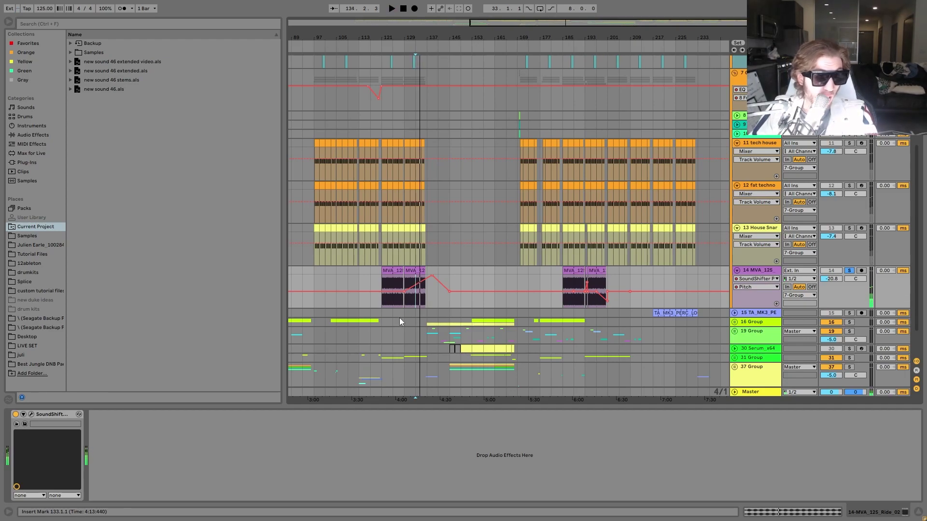
Turn off the ride track's solo and play the full drum group from bar 133.
mouse_move(514, 40)
mouse_down()
mouse_move(513, 63)
mouse_move(512, 34)
mouse_up()
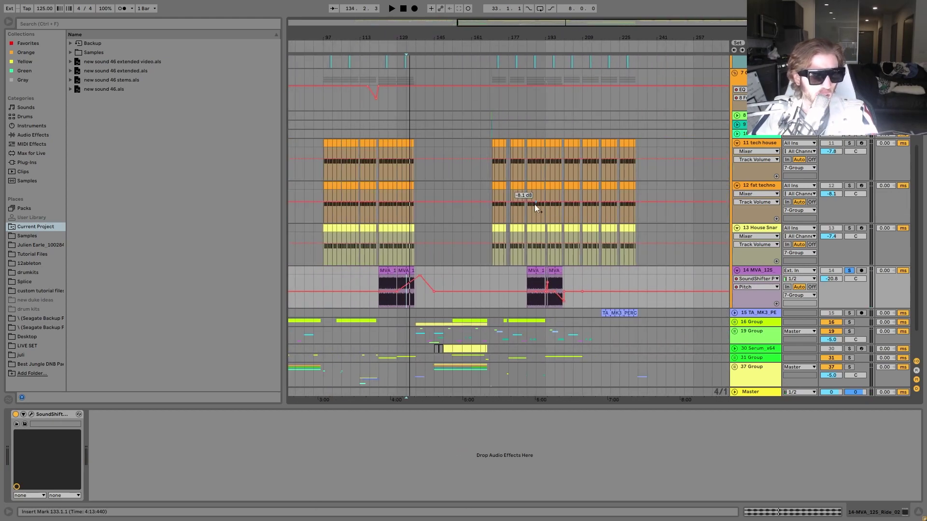
scroll(540, 204, up, 2)
scroll(540, 204, up, 2)
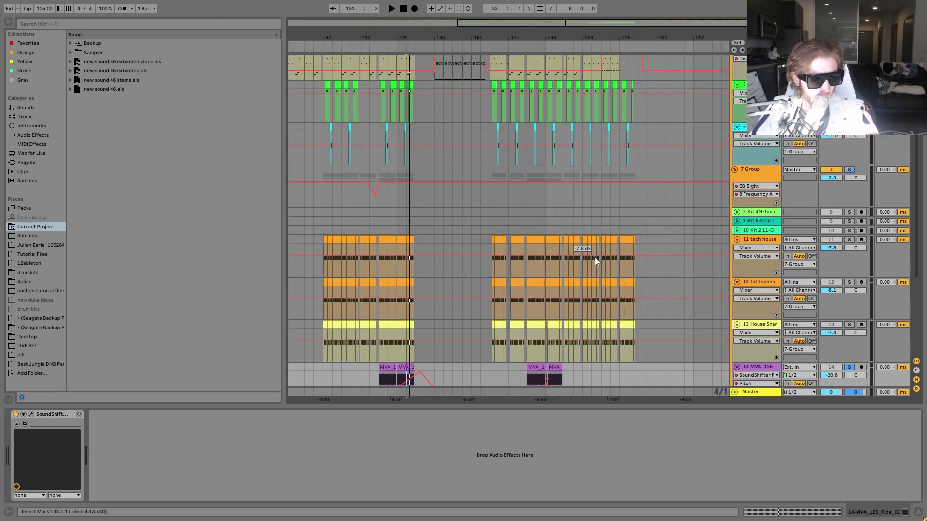
scroll(595, 257, up, 2)
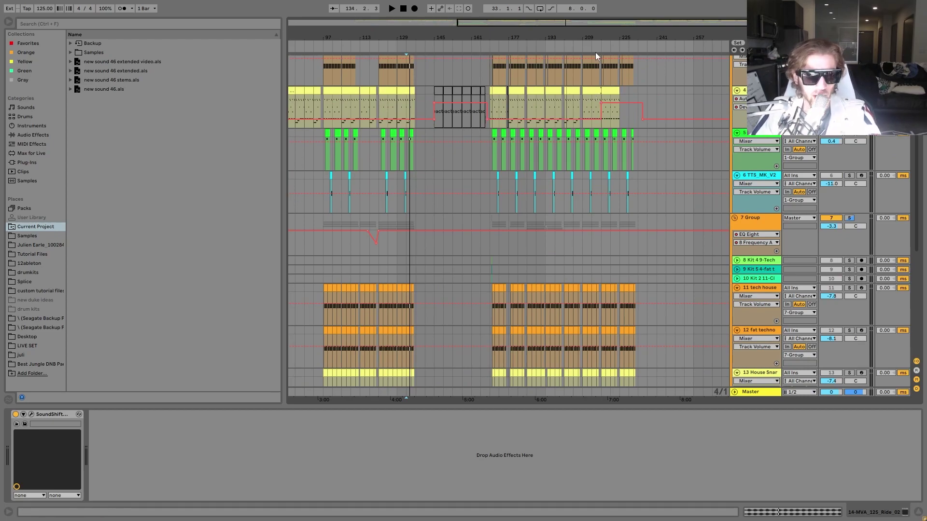
key(space)
key(space)
key(space)
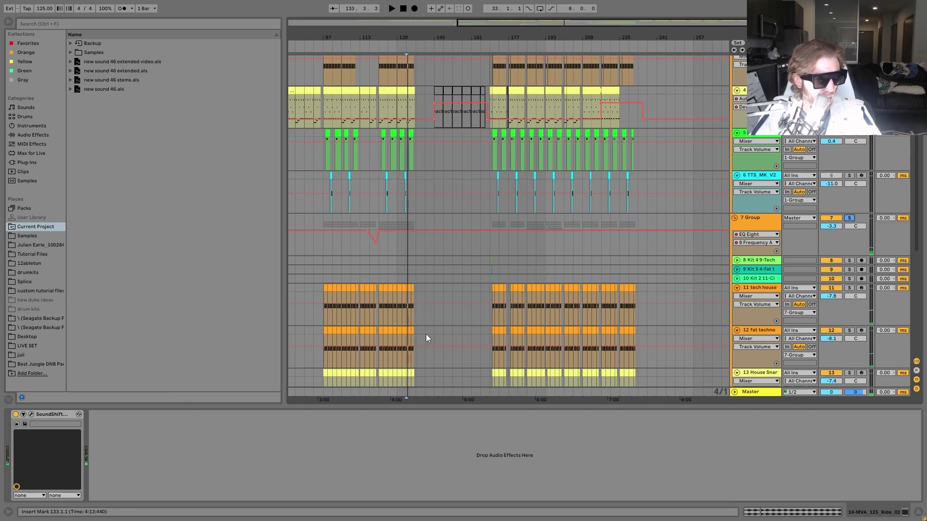
Select the reversed Kit 4 9-Tech House Hat clip at 169.4.1 and play the fill into bar 170.
drag(491, 42, 502, 325)
click(539, 261)
key(space)
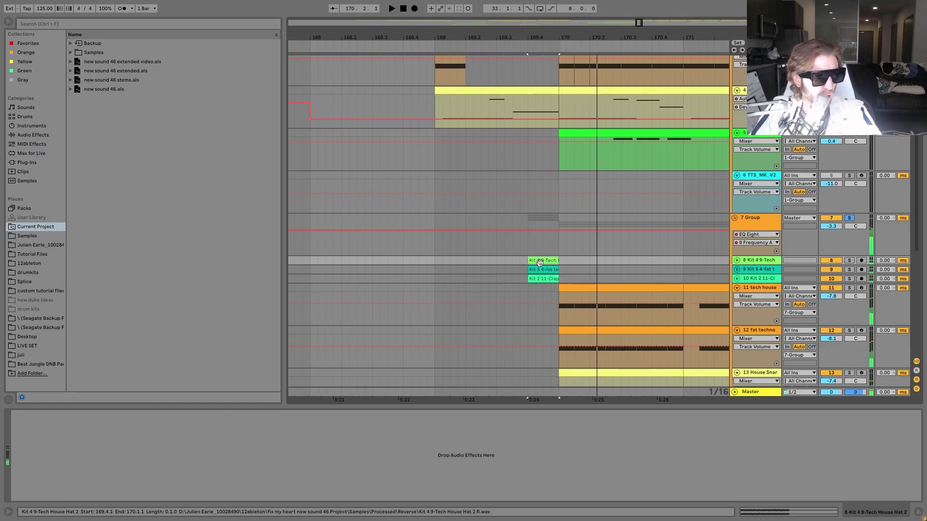
key(space)
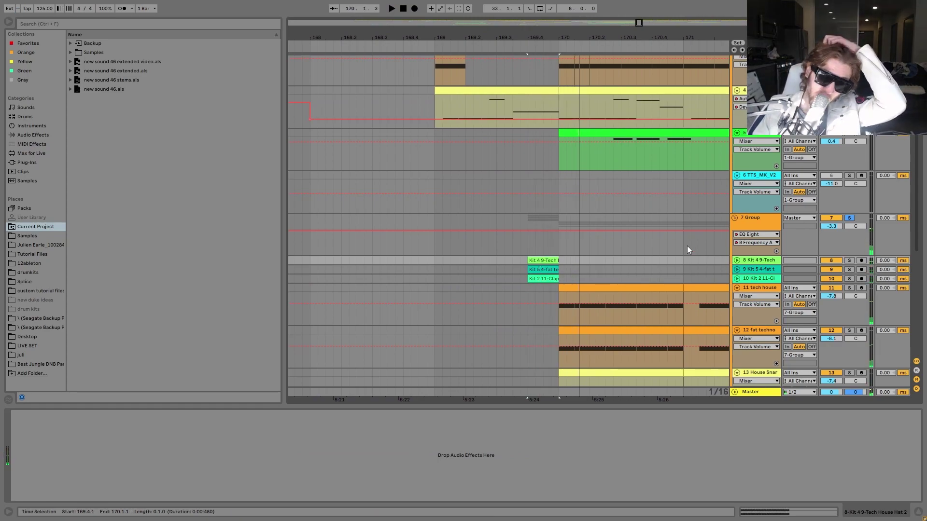
Unfold the three Kit tracks 8 to 10 to show their waveforms, and play the fill into the drums from 169.4.1.
click(775, 280)
key(u)
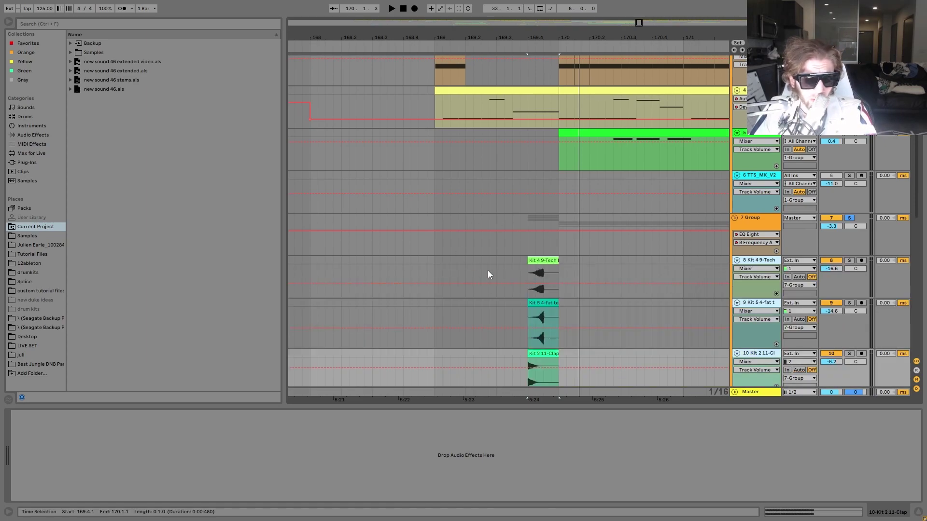
scroll(485, 269, down, 2)
key(space)
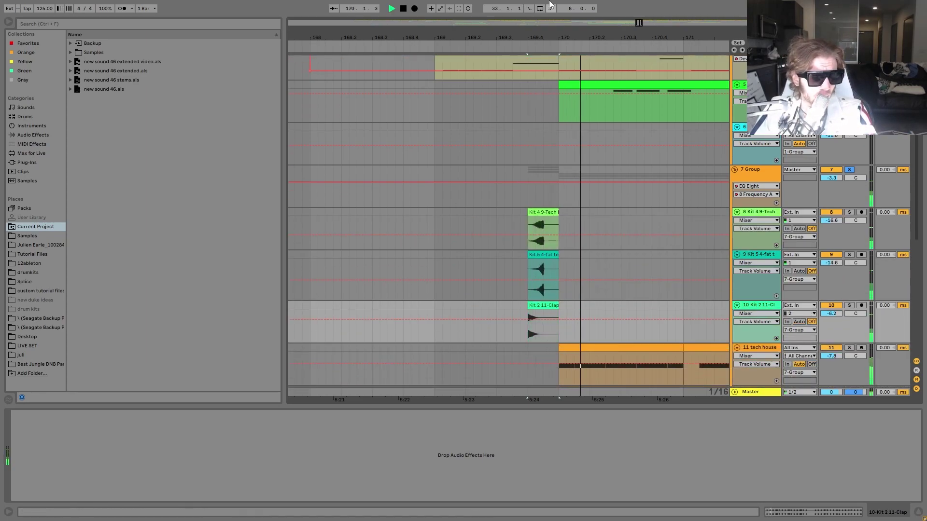
drag(554, 37, 508, 5)
key(space)
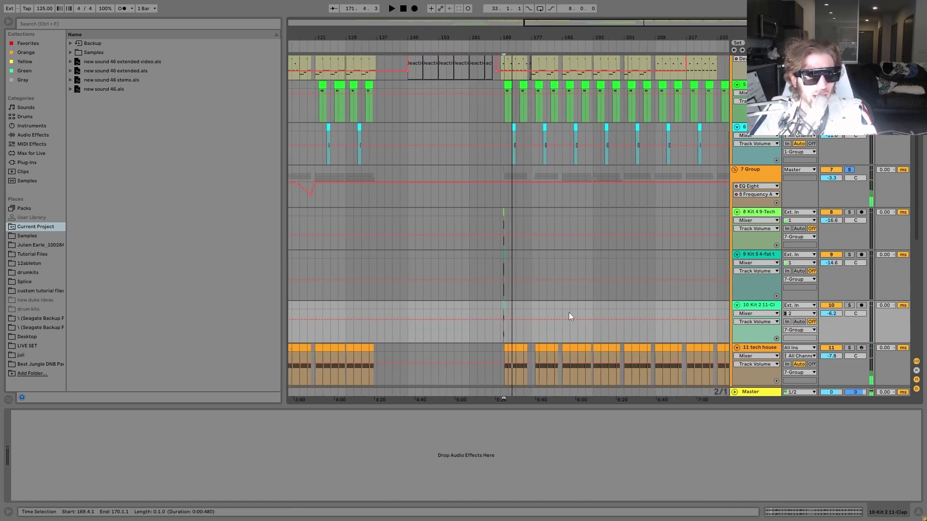
Play the soloed drum group from bar 197, then show its EQ Eight frequency automation dip at bar 117.
scroll(688, 305, down, 8)
scroll(687, 287, up, 5)
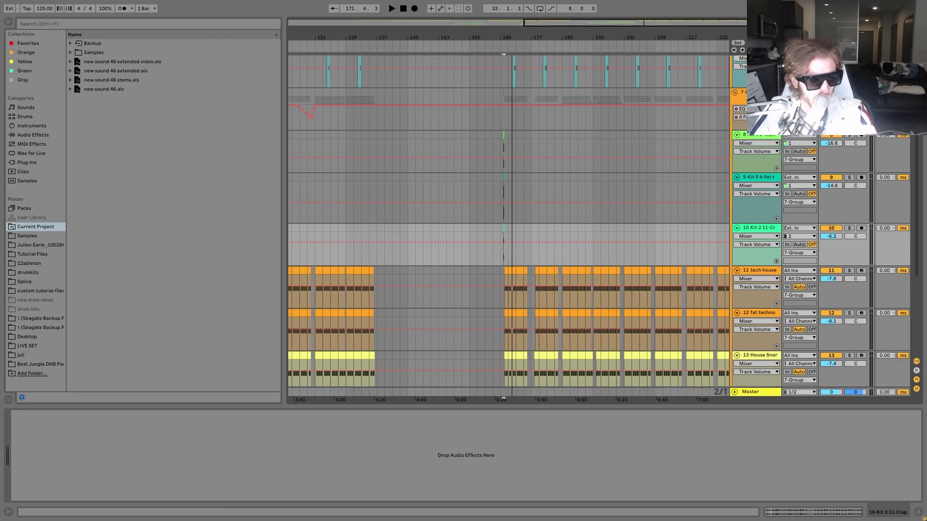
click(608, 111)
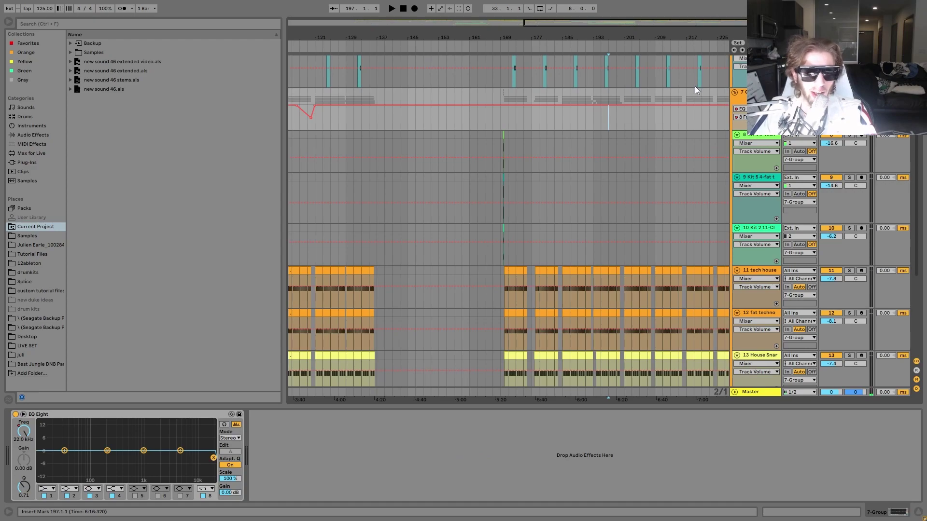
key(space)
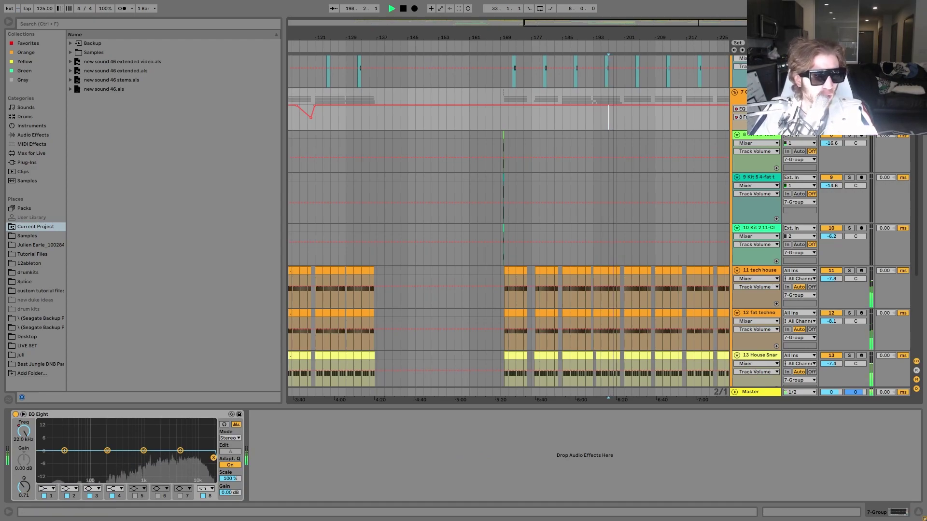
key(space)
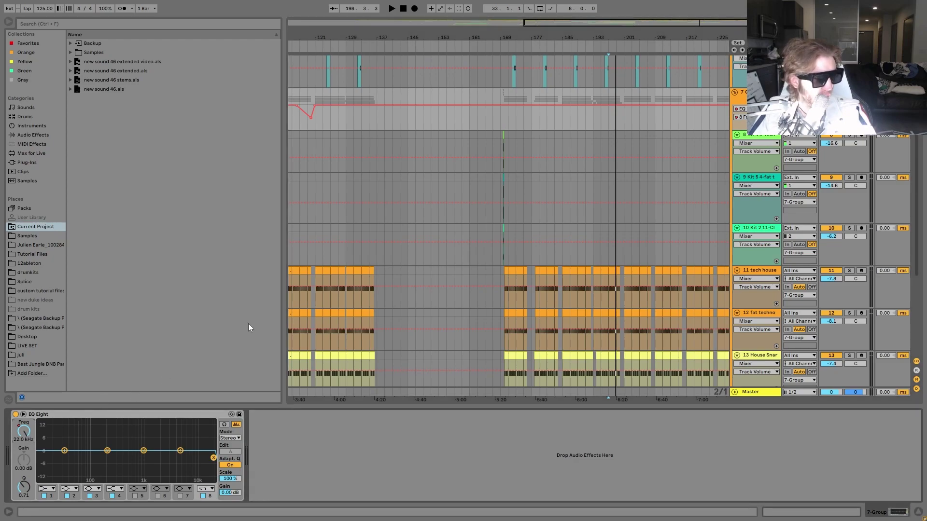
drag(336, 30, 528, 146)
click(506, 123)
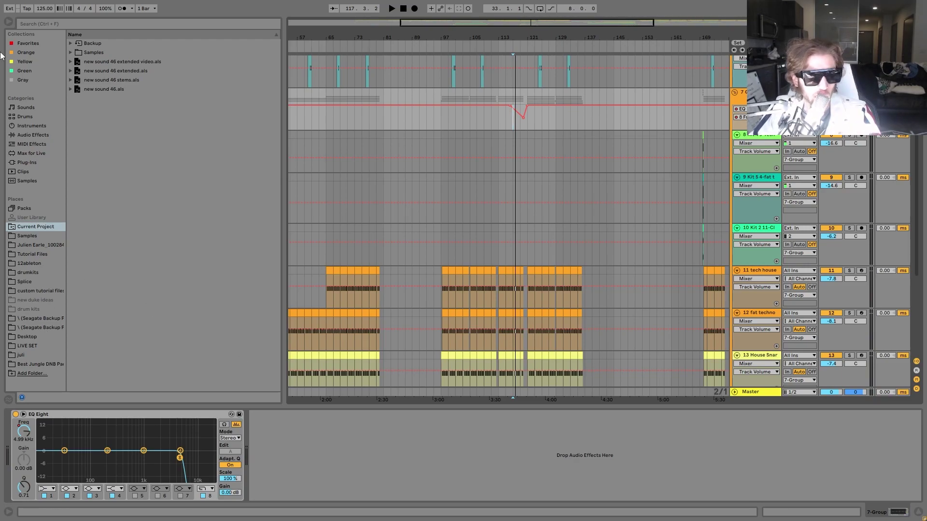
Add an Auto Filter after the EQ Eight on the drum group and set its frequency to 19.9 kHz.
click(31, 136)
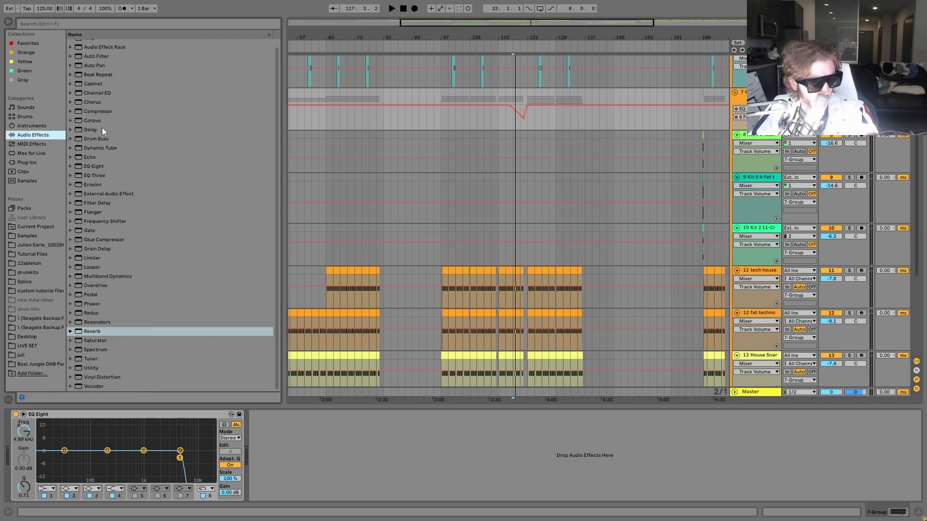
scroll(90, 85, up, 1)
click(94, 63)
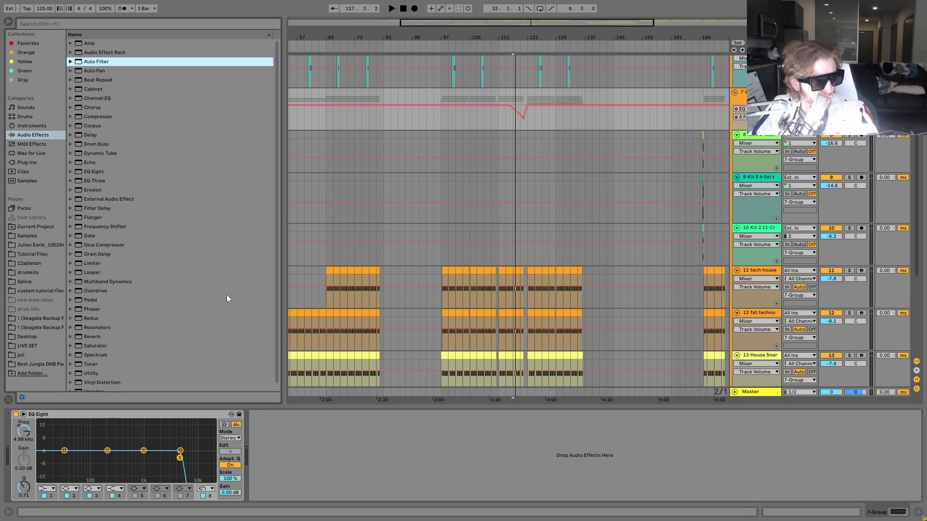
click(477, 121)
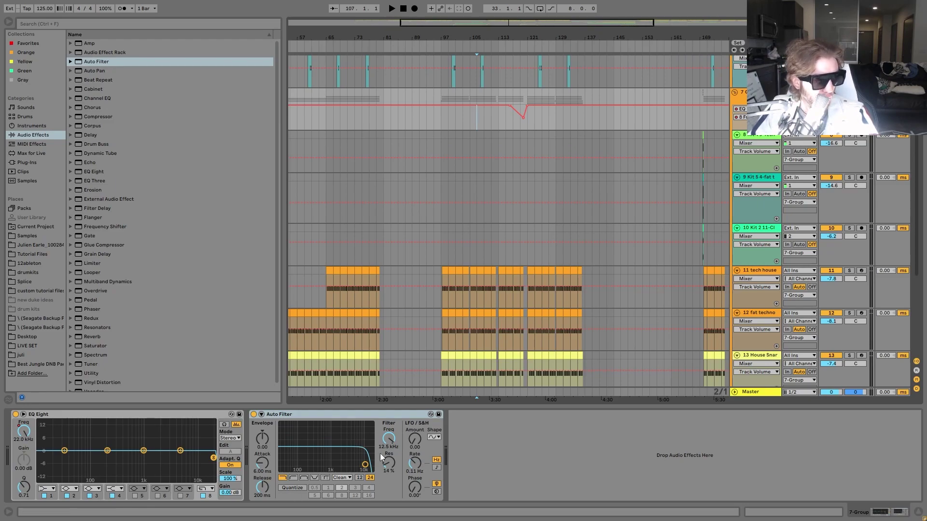
drag(391, 444, 404, 444)
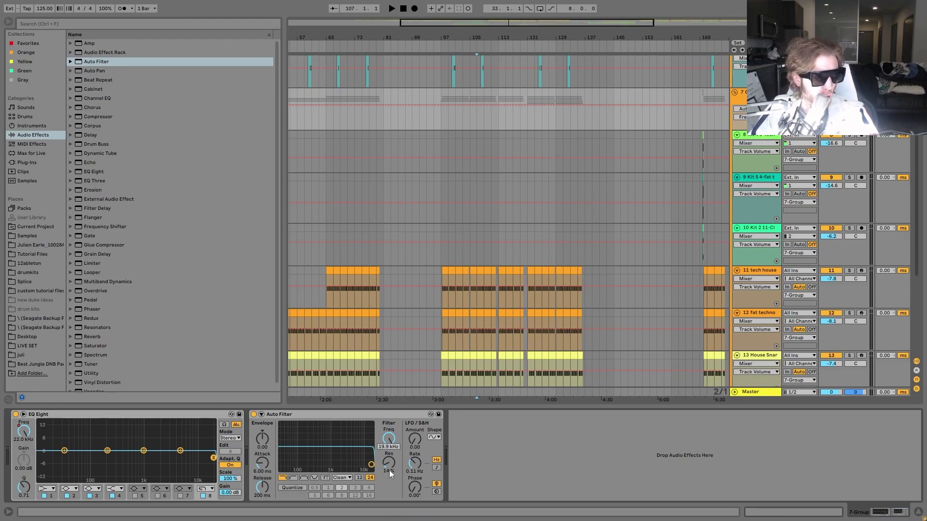
Remove the Auto Filter from the drum group, leaving only EQ Eight in the chain.
click(322, 417)
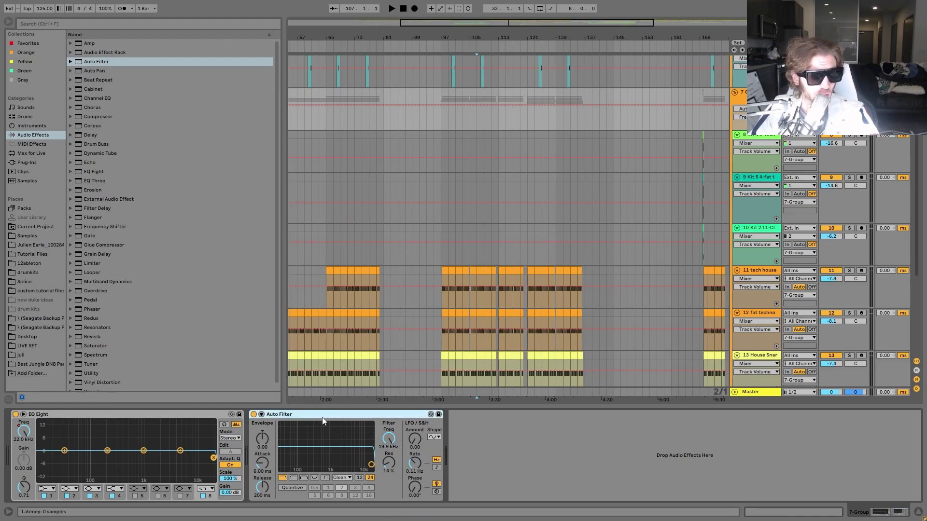
key(Delete)
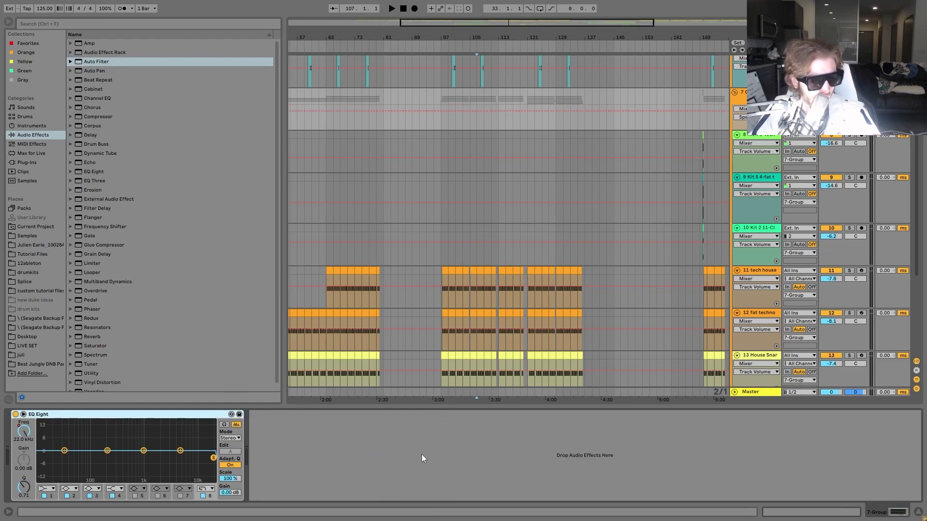
key(ctrl+z)
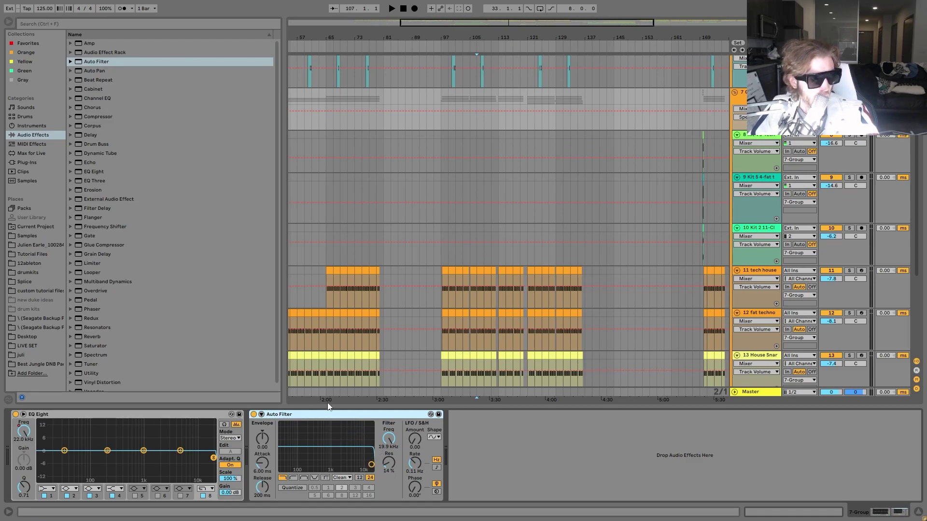
key(Delete)
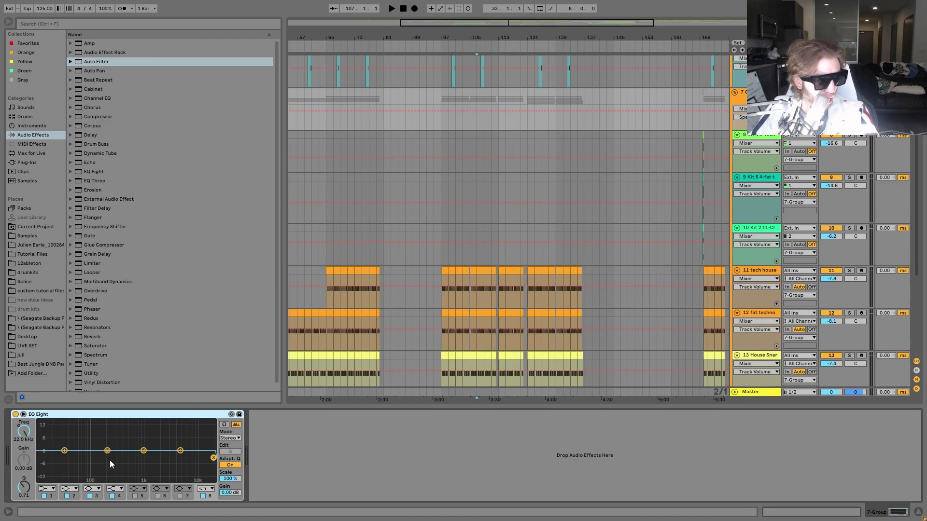
Solo and unfold track 15, the TA_MK3 percussion loop, and play it from bar 67.
scroll(687, 242, down, 5)
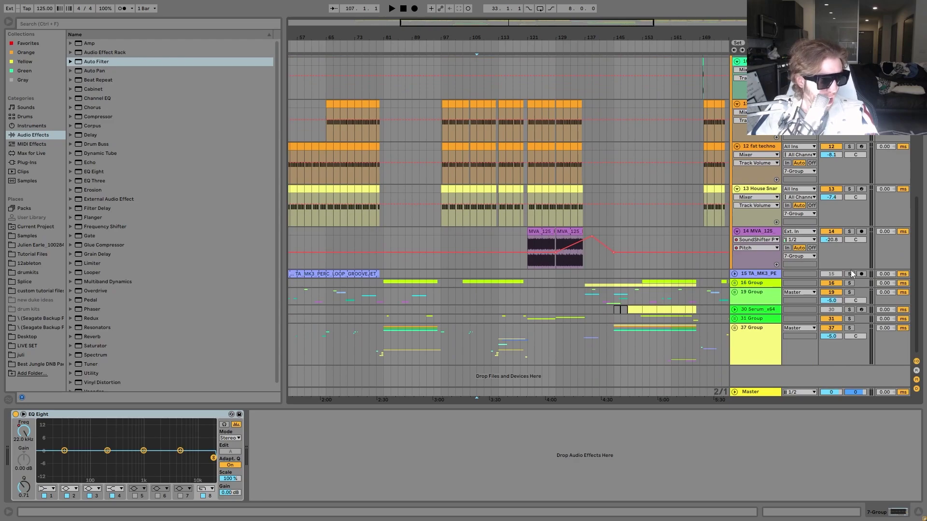
click(848, 274)
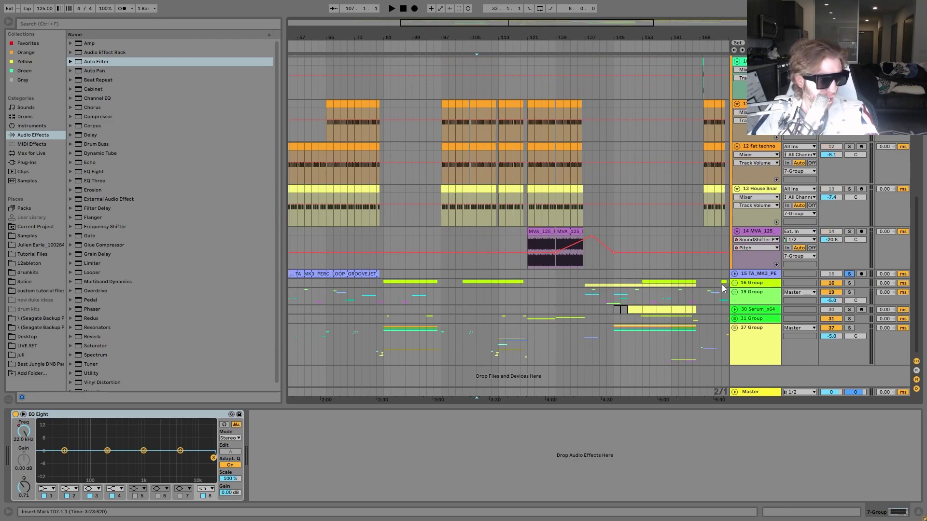
click(734, 274)
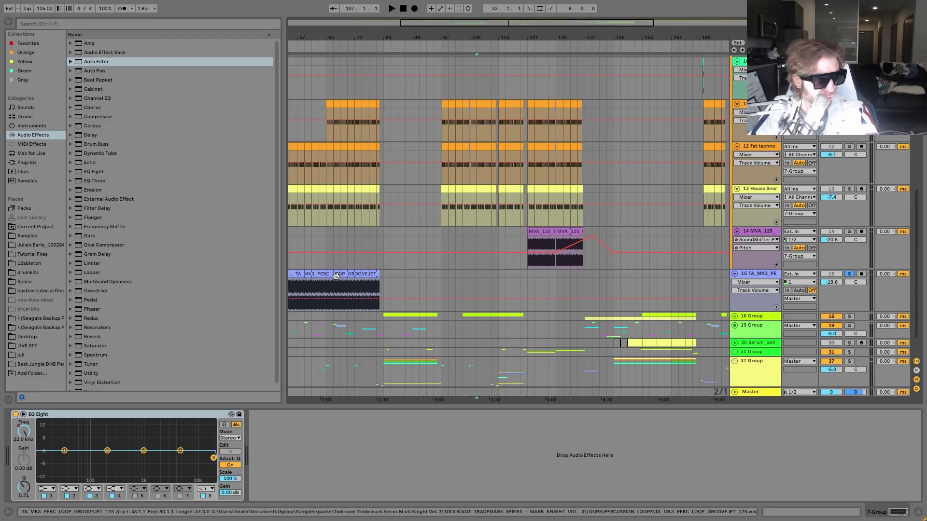
click(329, 297)
key(space)
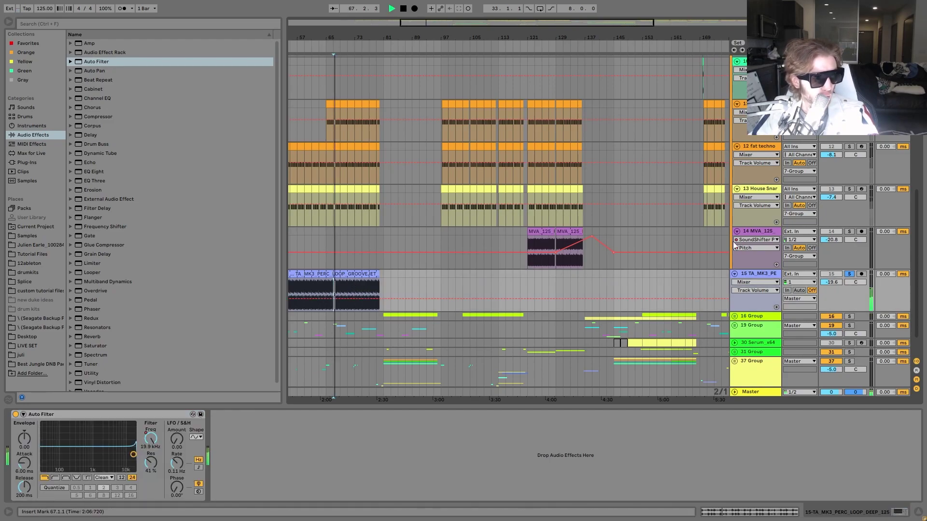
key(space)
Turn off the percussion loop's solo and play it within the full mix from bar 67.
click(849, 274)
key(space)
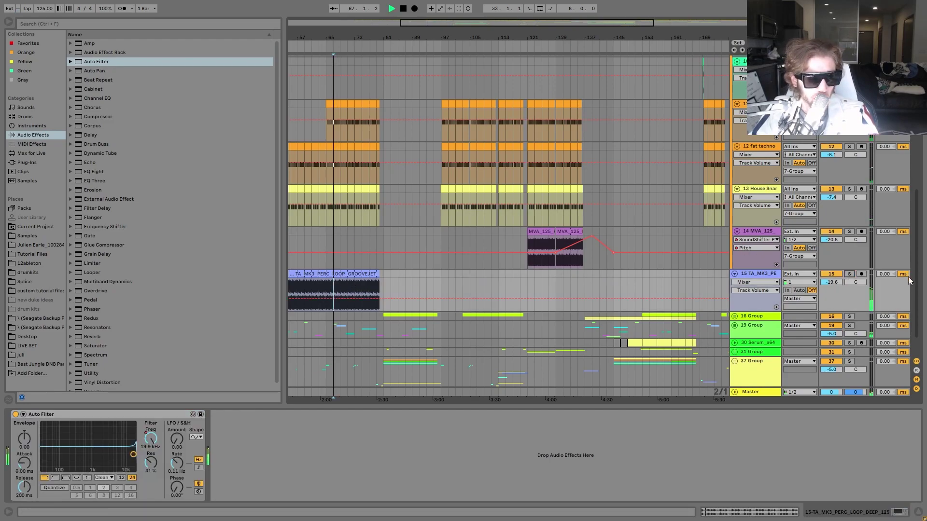
mouse_move(916, 280)
mouse_down()
mouse_move(916, 135)
mouse_move(916, 296)
mouse_up()
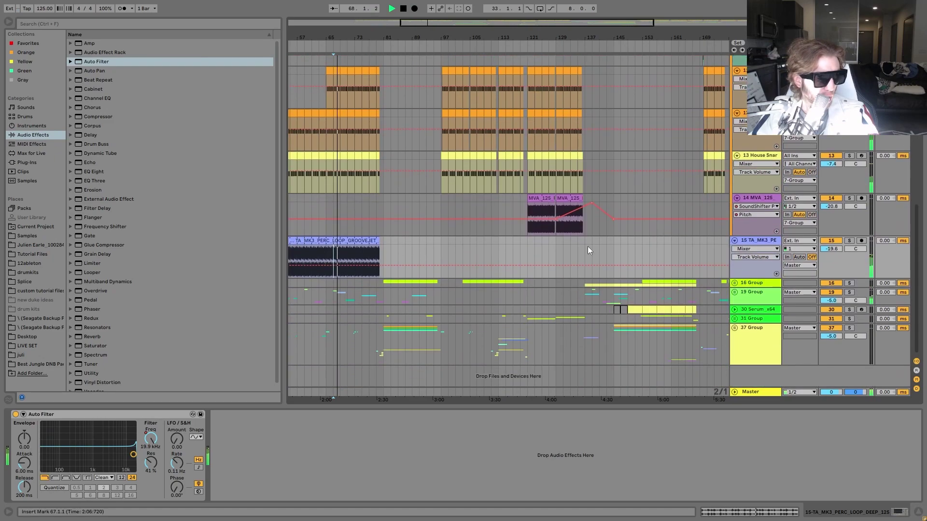
key(space)
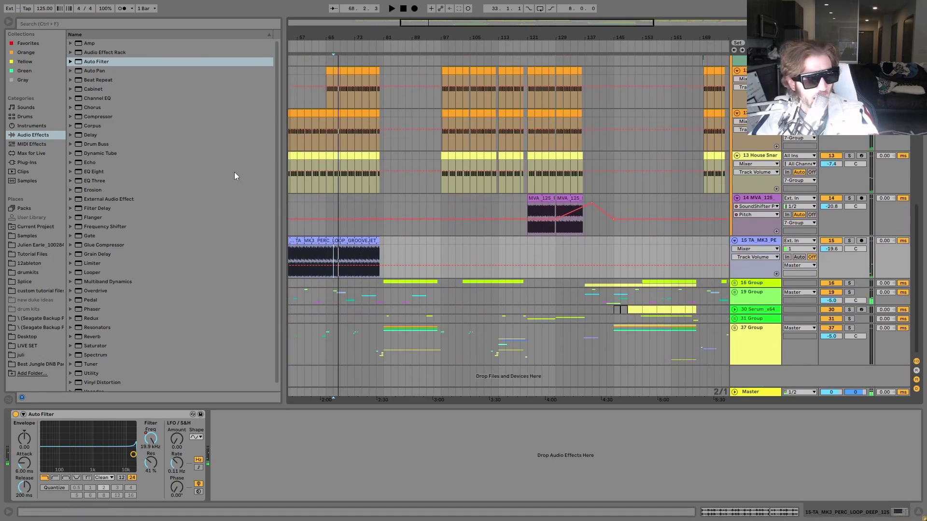
Play the percussion loop within the full mix from bar 59 and from its last clip at bar 225.
click(302, 250)
key(space)
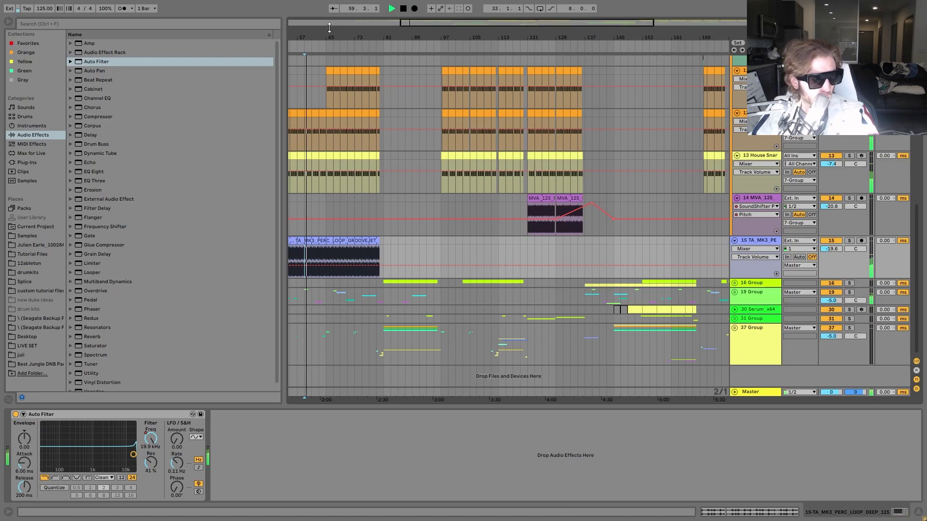
drag(357, 38, 358, 14)
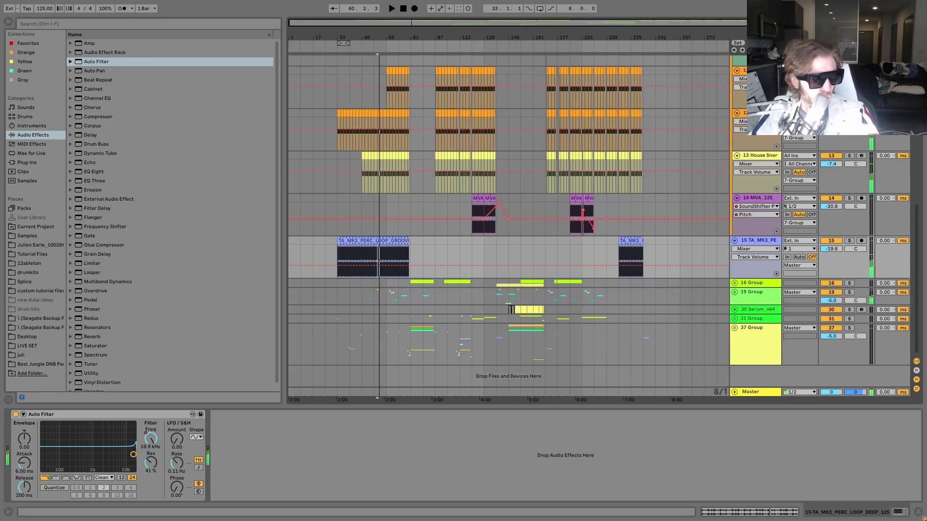
key(space)
click(626, 255)
key(space)
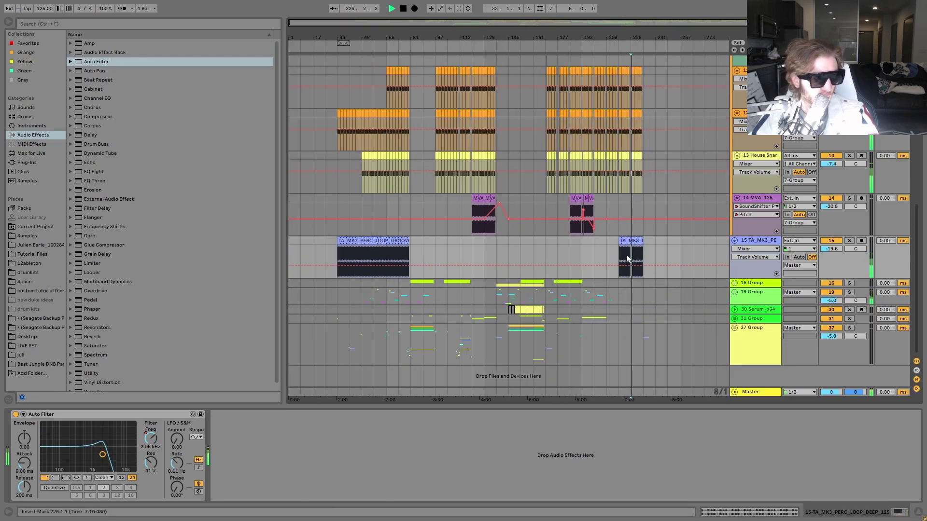
Solo and unfold group 16, and play it from bar 185.
click(849, 283)
click(734, 282)
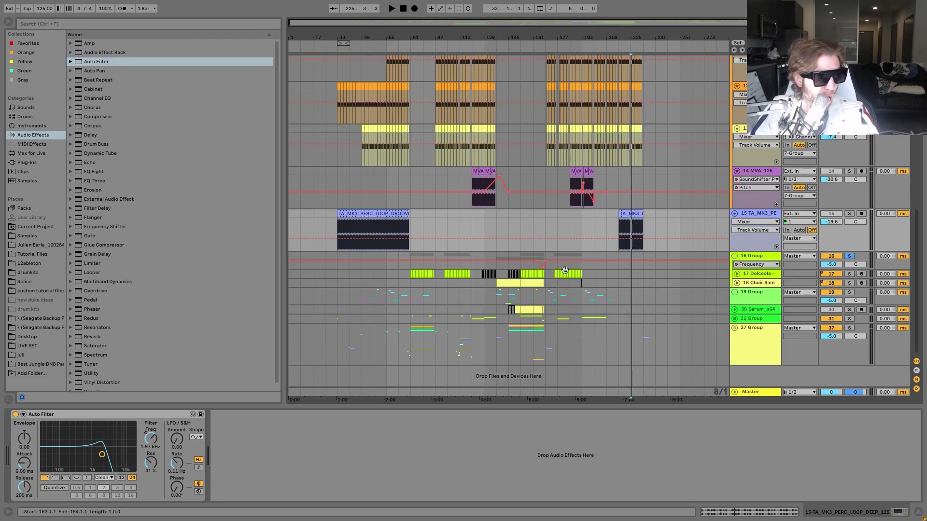
click(572, 255)
key(space)
scroll(850, 241, up, 1)
scroll(824, 197, up, 4)
scroll(796, 241, down, 4)
Unfold the Dolceola and Choir Sample tracks together, and show the Dolceola track's device chain.
click(769, 286)
shift+click(769, 292)
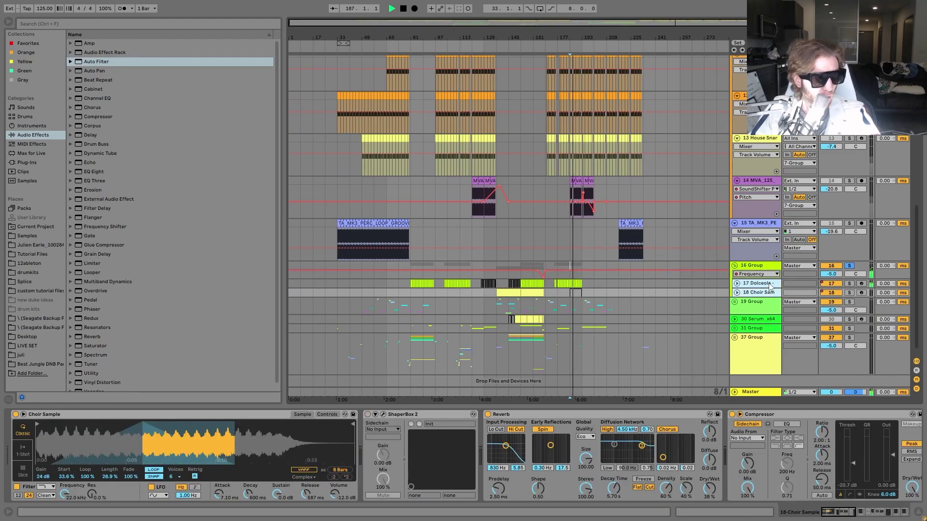
key(u)
click(769, 284)
key(space)
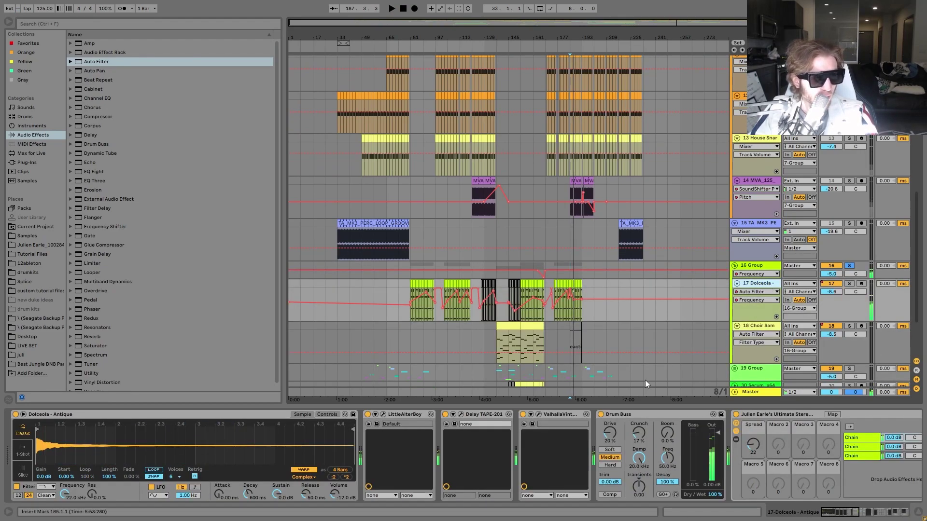
Open the Dolceola MIDI clip near bar 185 and examine its notes across all four bars.
double_click(572, 292)
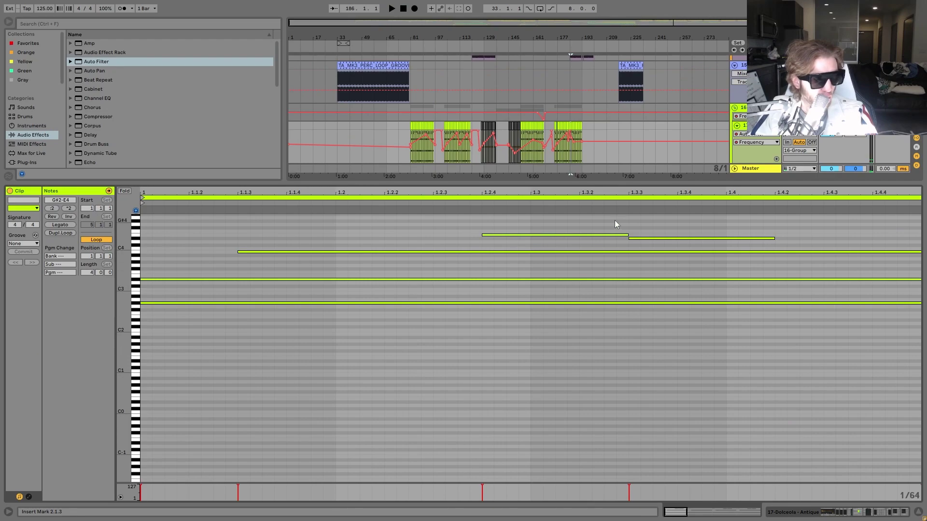
drag(591, 192, 591, 145)
right_click(227, 403)
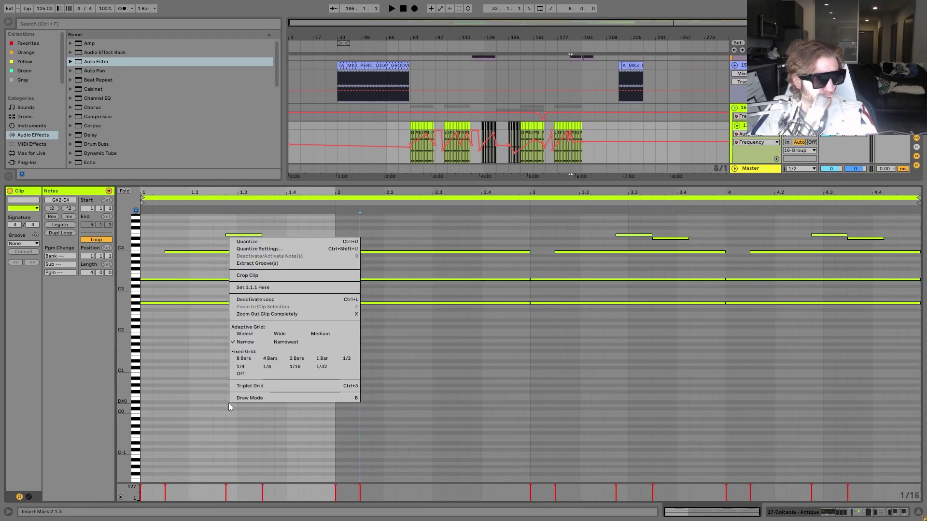
click(274, 277)
Return to the Dolceola device chain and play the soloed group 16 again from bar 185.
key(space)
key(shift+Tab)
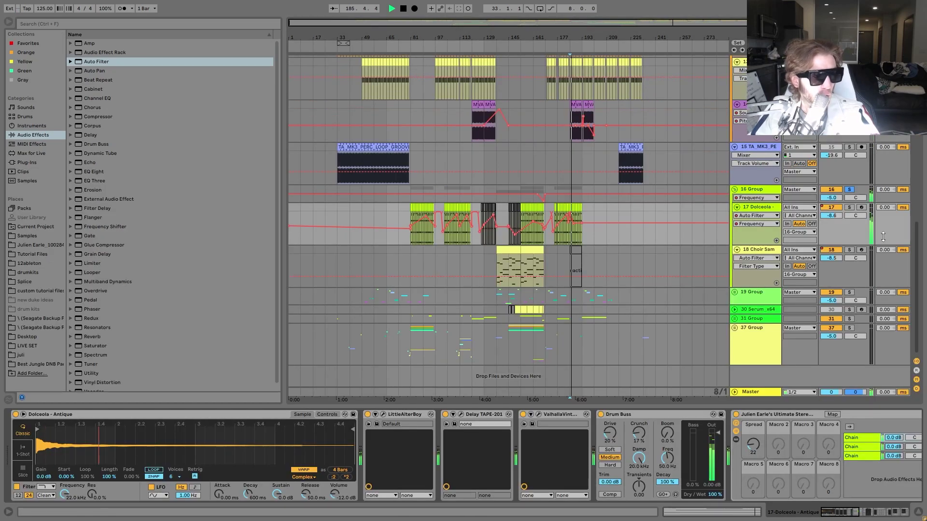
drag(916, 293, 910, 44)
key(space)
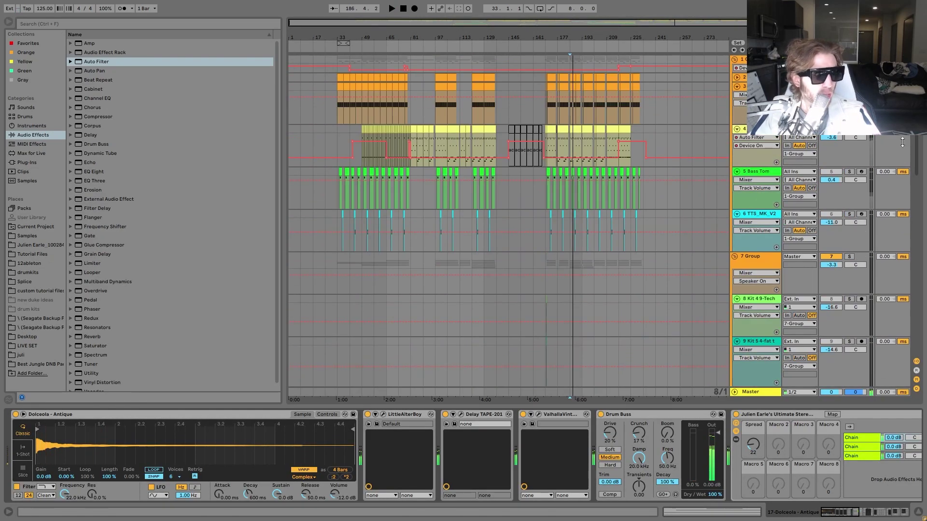
key(space)
drag(917, 161, 923, 289)
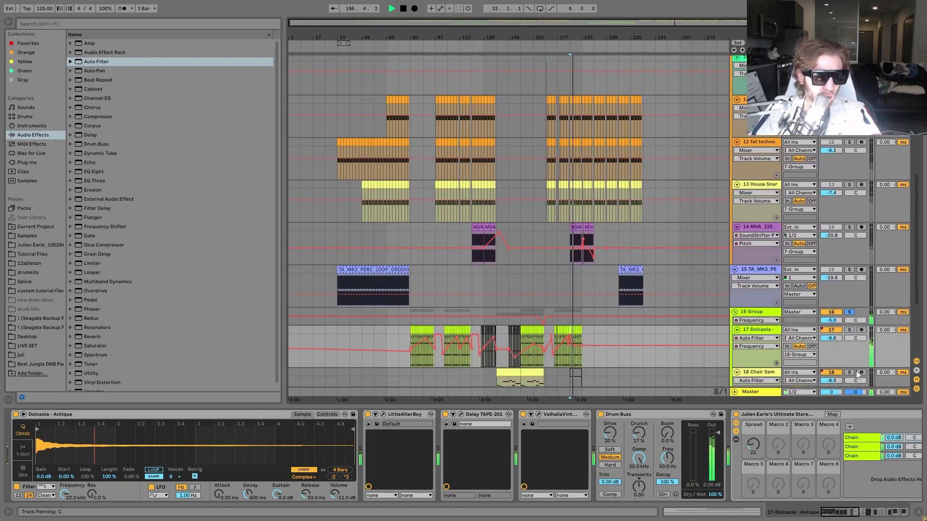
key(space)
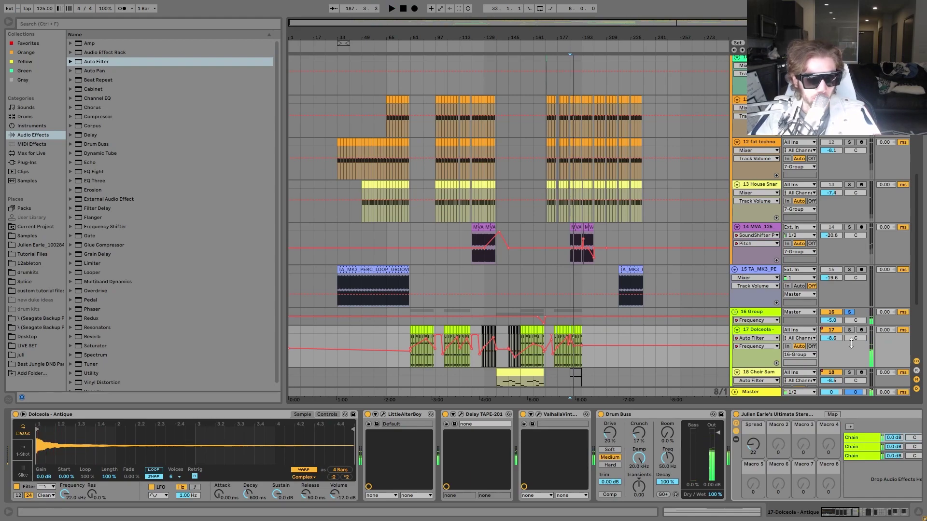
Solo the Dolceola track, open its MIDI clip at bar 183 and select the low G#2 note to hear it.
click(849, 329)
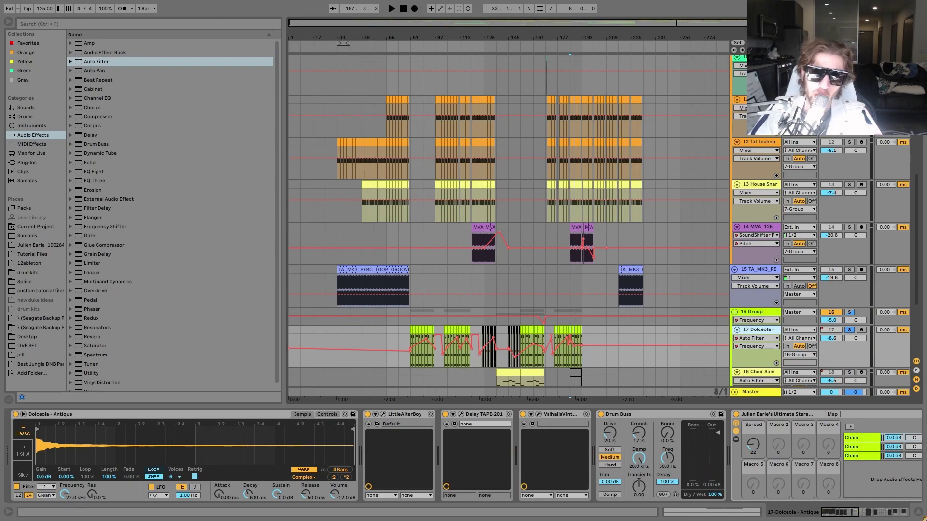
double_click(565, 328)
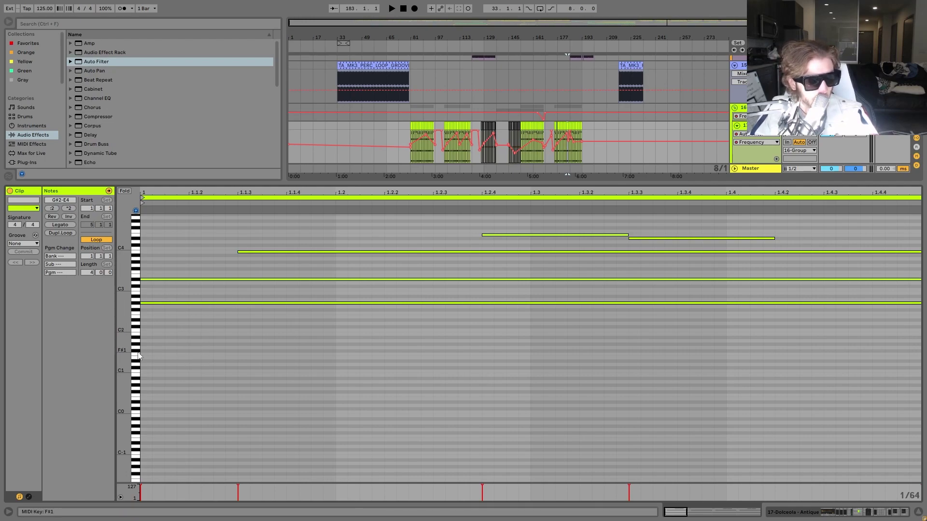
drag(188, 296, 169, 338)
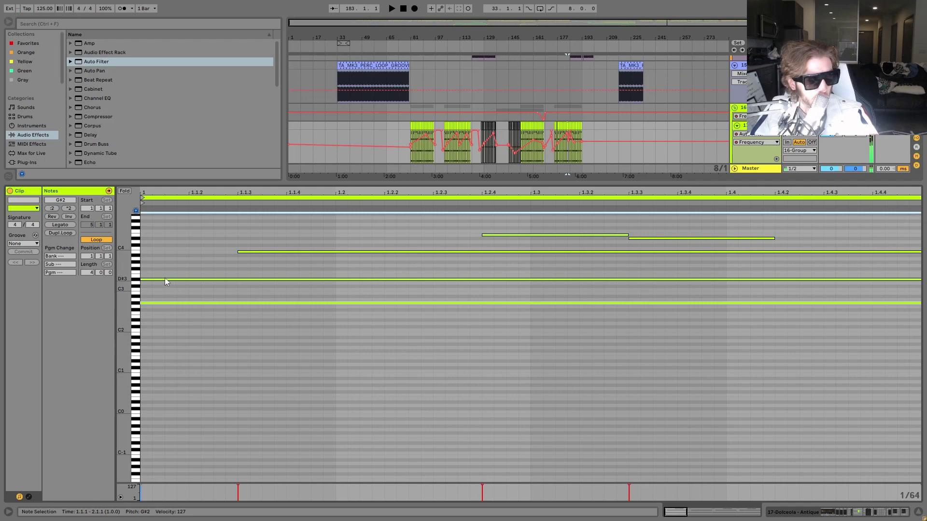
Select the remaining chord notes of the Dolceola clip in turn, from the low pair up to the E4 and D#4 melody notes.
drag(162, 258, 167, 291)
drag(218, 242, 259, 366)
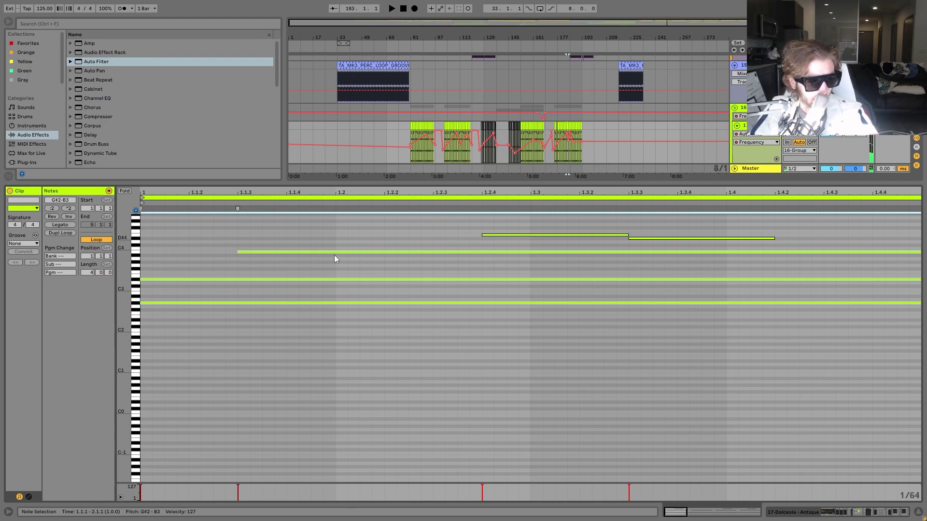
drag(389, 221, 381, 511)
drag(572, 224, 655, 245)
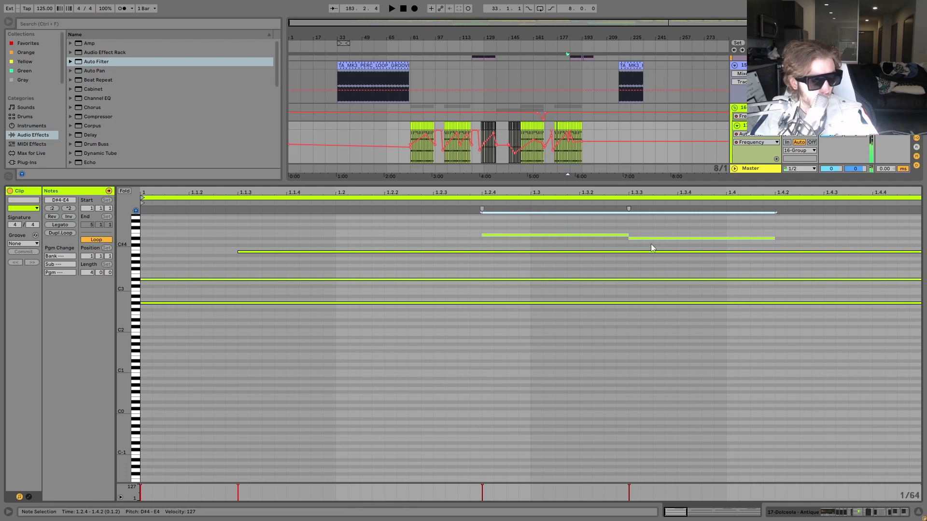
click(605, 227)
drag(599, 225, 676, 242)
Return to the Dolceola track's device chain and play the soloed track from bar 183.
click(544, 116)
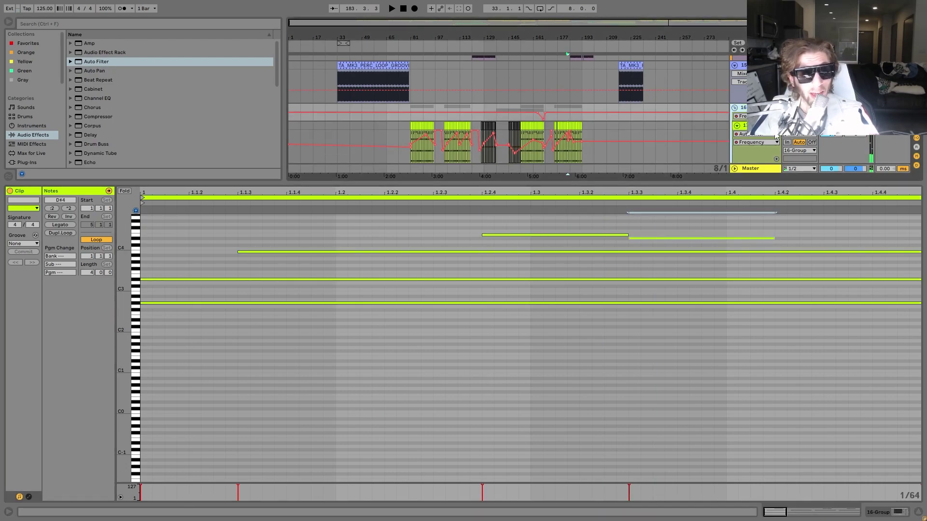
double_click(760, 157)
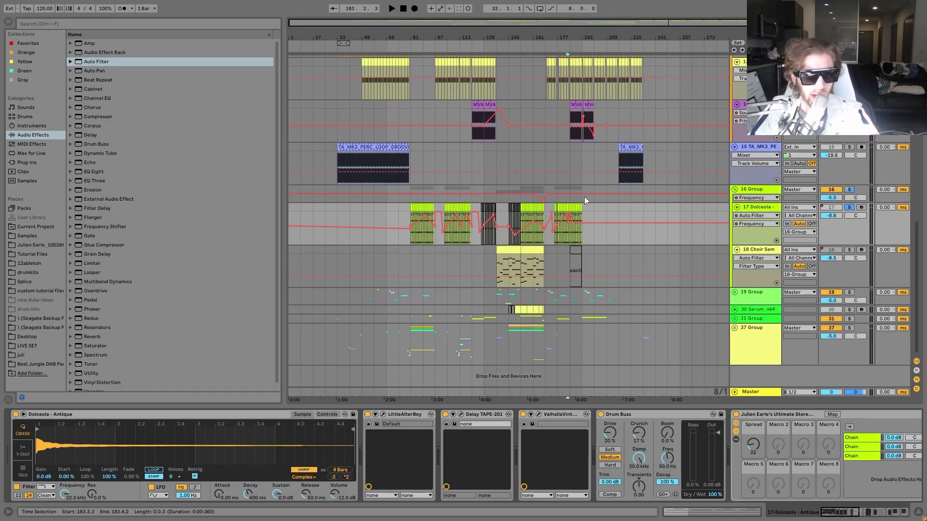
key(space)
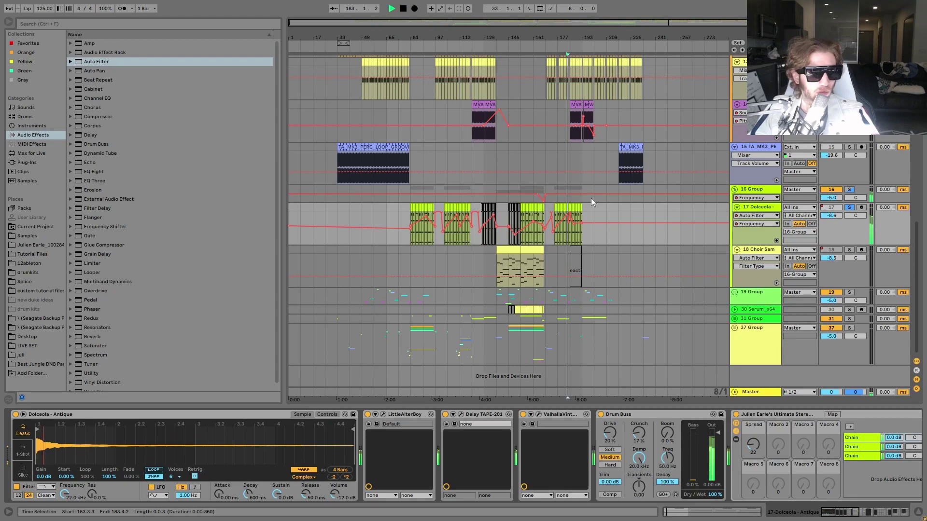
scroll(754, 254, up, 2)
scroll(754, 253, up, 10)
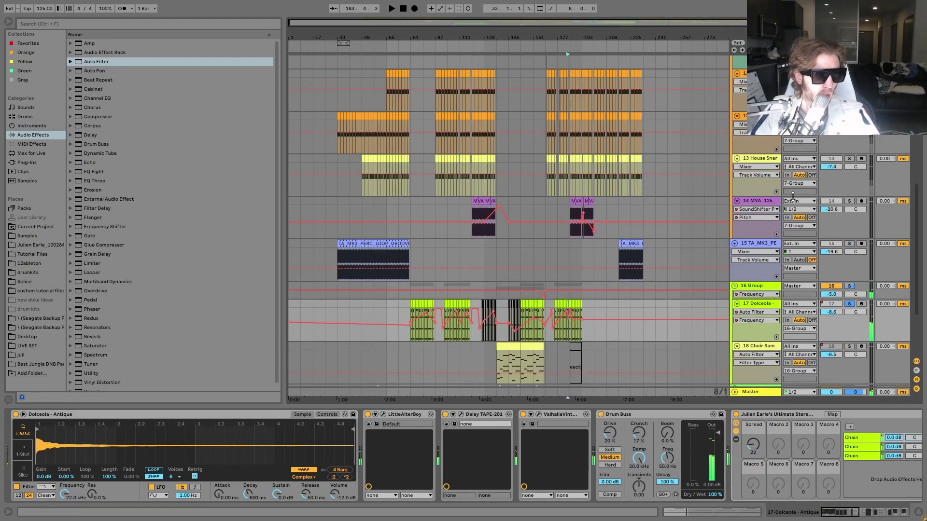
key(space)
Look over the bass and drum tracks while replaying the Dolceola from bar 183, and return to the Dolceola track.
scroll(792, 138, up, 3)
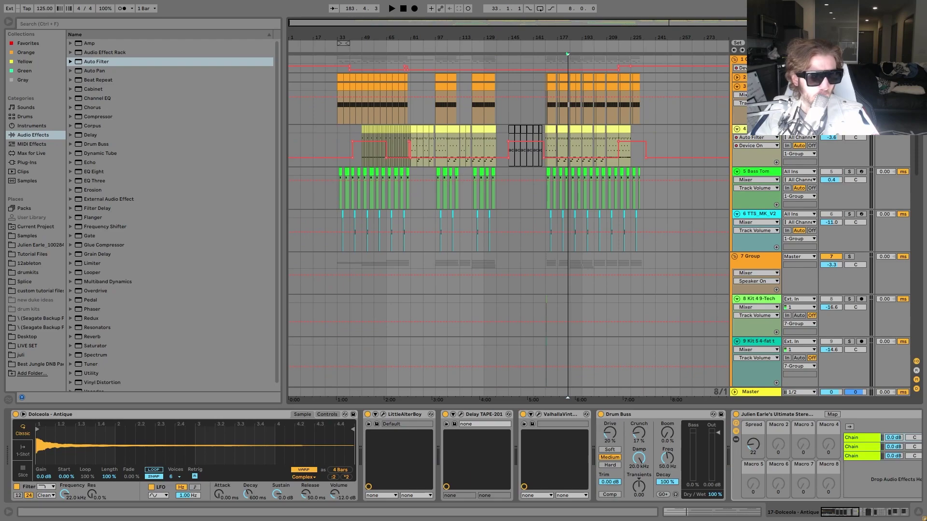
key(space)
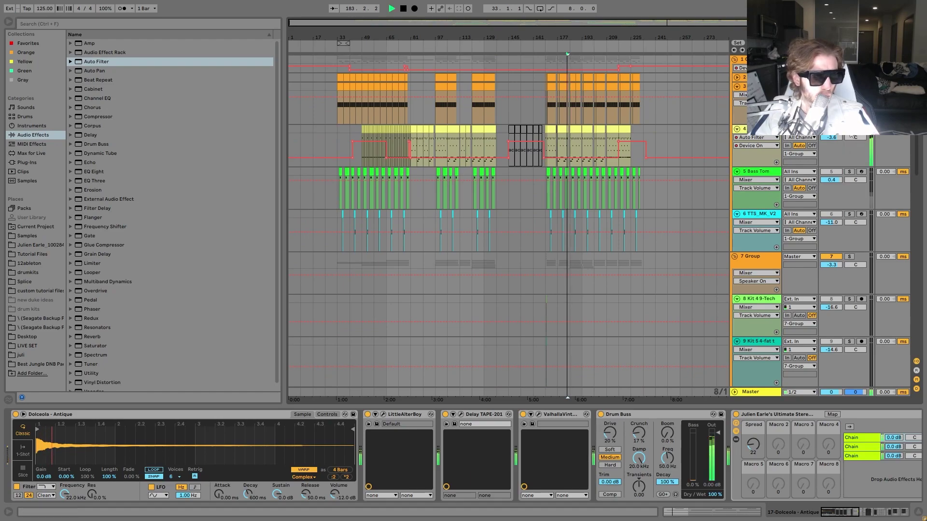
scroll(851, 137, down, 1)
key(space)
scroll(795, 157, down, 8)
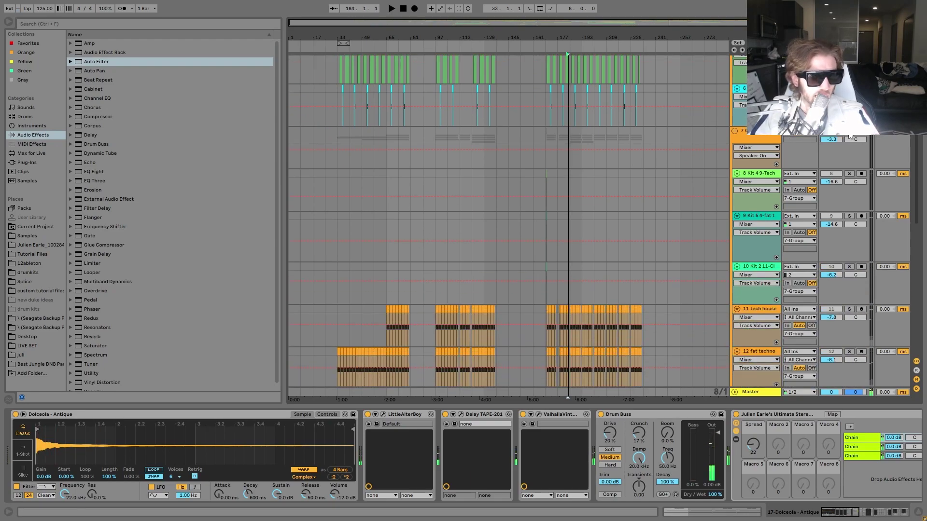
scroll(795, 156, down, 4)
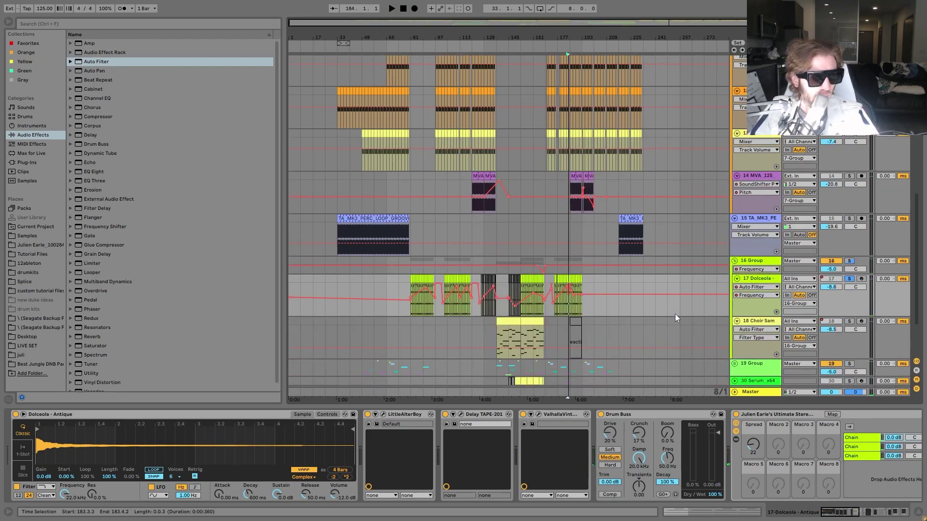
click(851, 279)
click(570, 292)
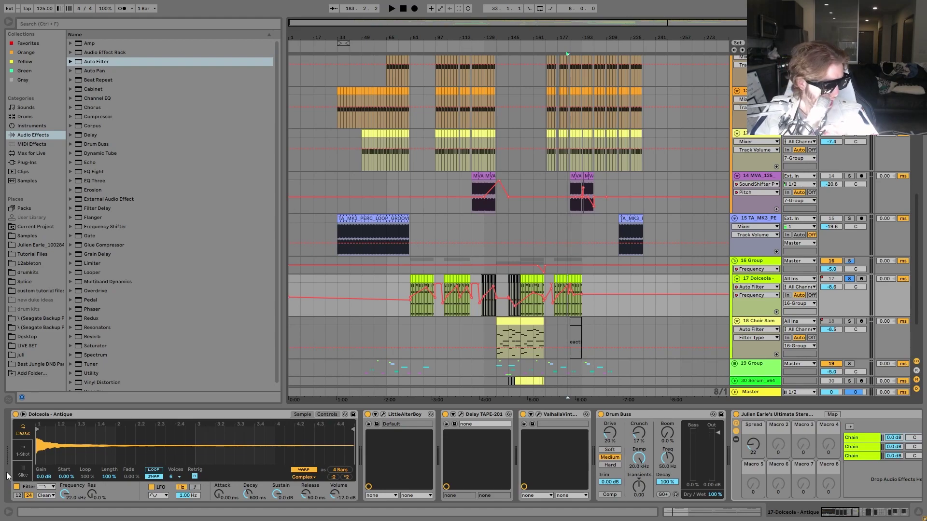
Locate the Dolceola - Antique sample from the sampler's waveform in the browser.
click(55, 417)
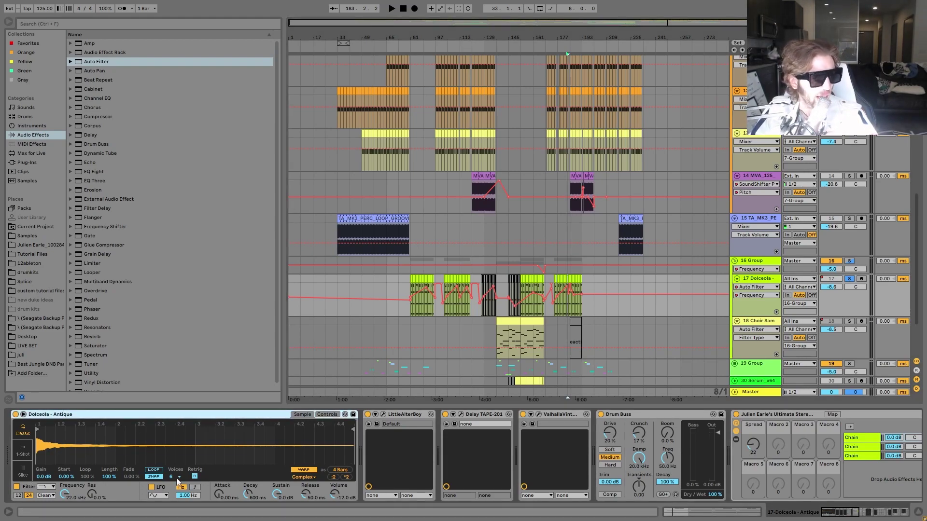
right_click(133, 438)
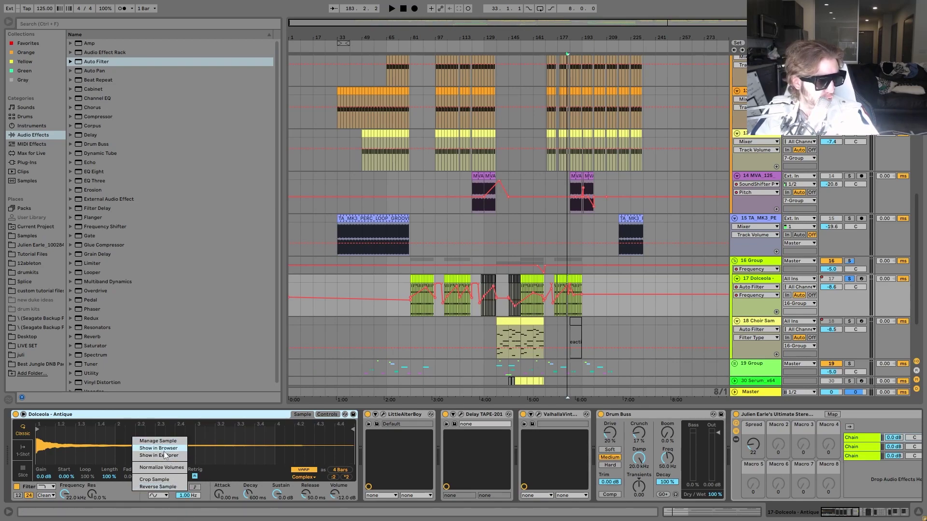
click(159, 448)
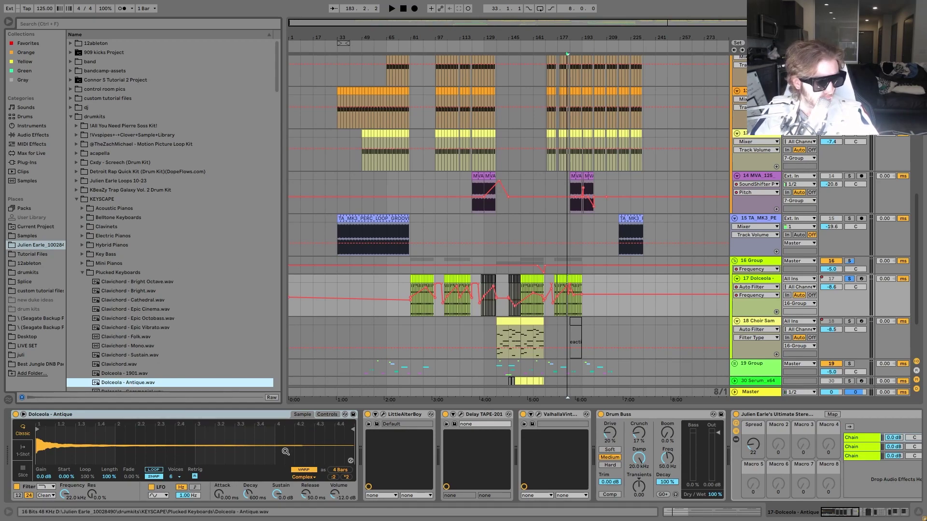
Switch off LittleAlterBoy, Delay TAPE-201 and the first ValhallaVintageVerb on the Dolceola track, and play it without them.
click(367, 414)
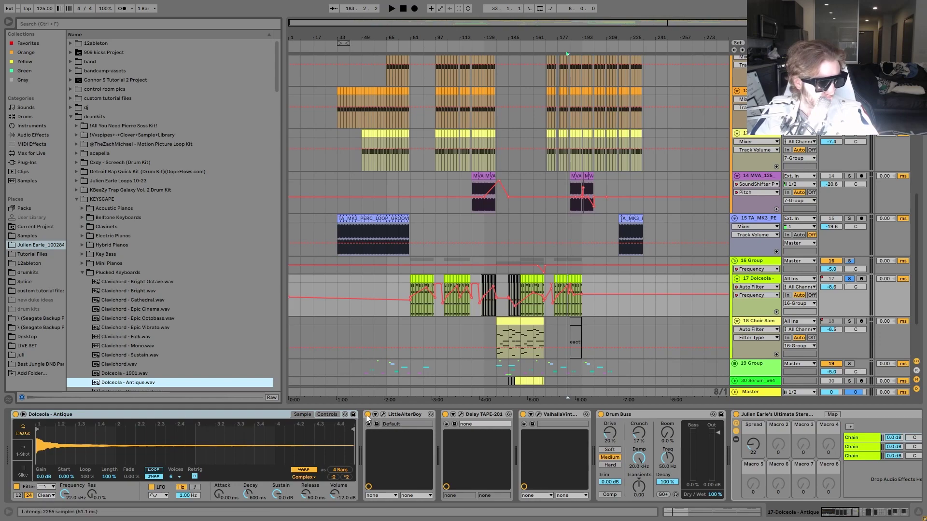
click(445, 414)
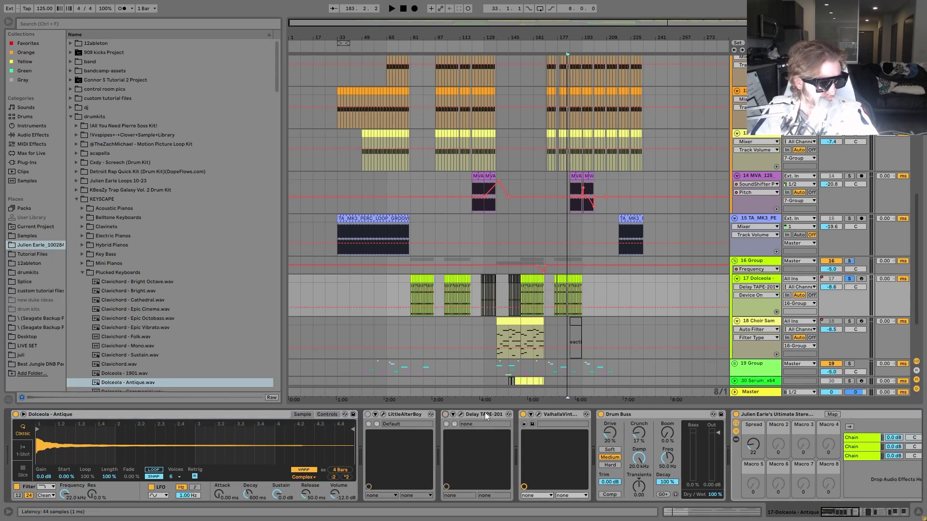
click(523, 414)
key(space)
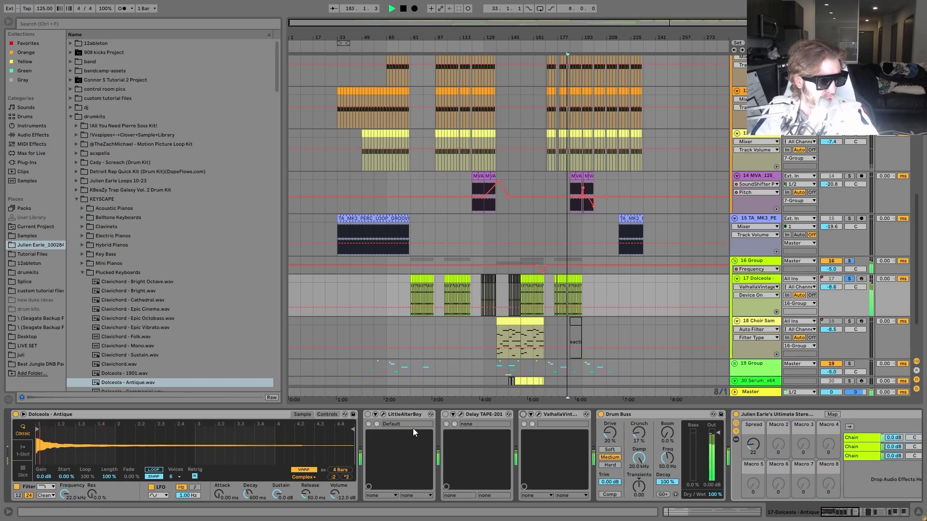
key(space)
Switch LittleAlterBoy back on, play the Dolceola with its plug-in window open, and close the window.
click(368, 415)
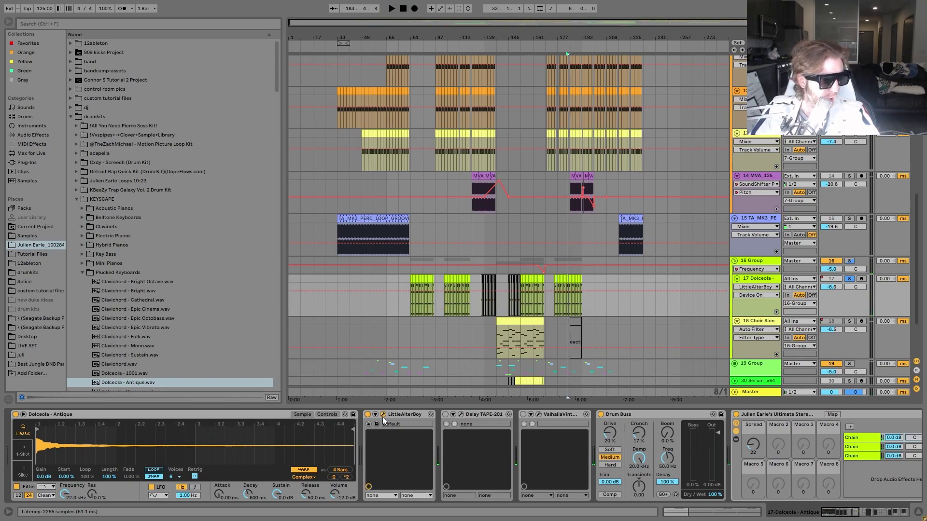
drag(926, 92, 422, 66)
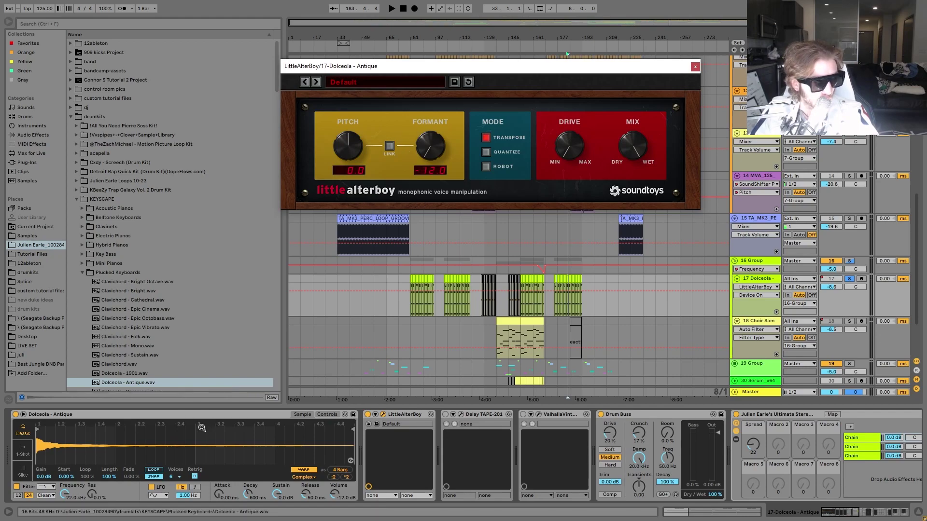
key(space)
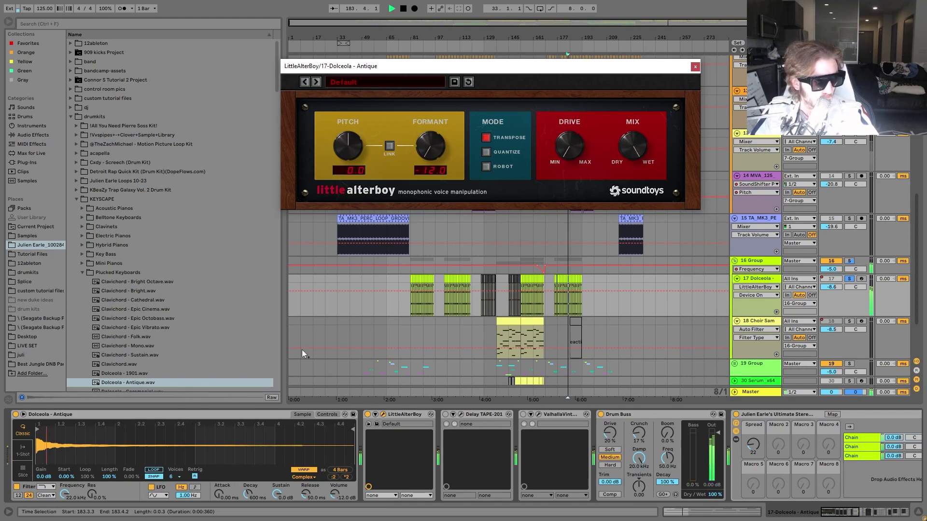
key(space)
click(695, 66)
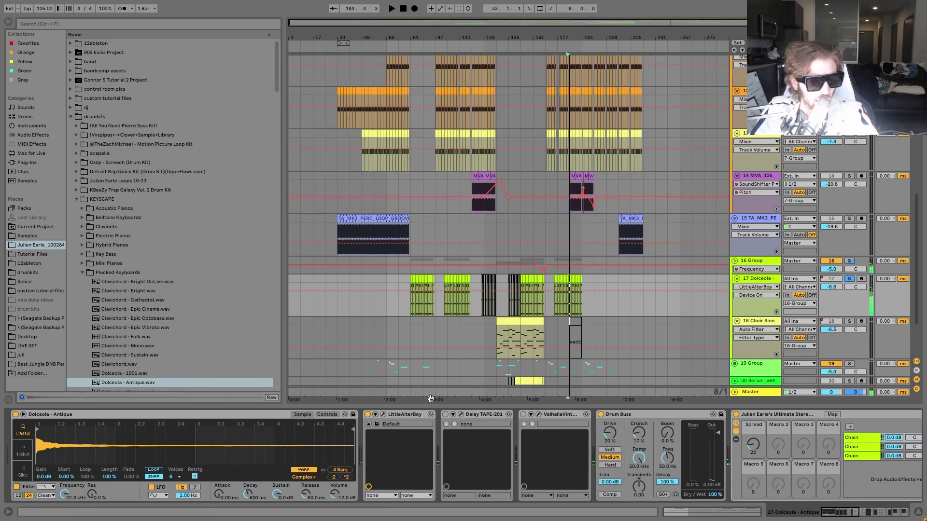
Audition the Dolceola with LittleAlterBoy from several points, including bars 177 and 113, ending near bar 182.
click(560, 307)
key(space)
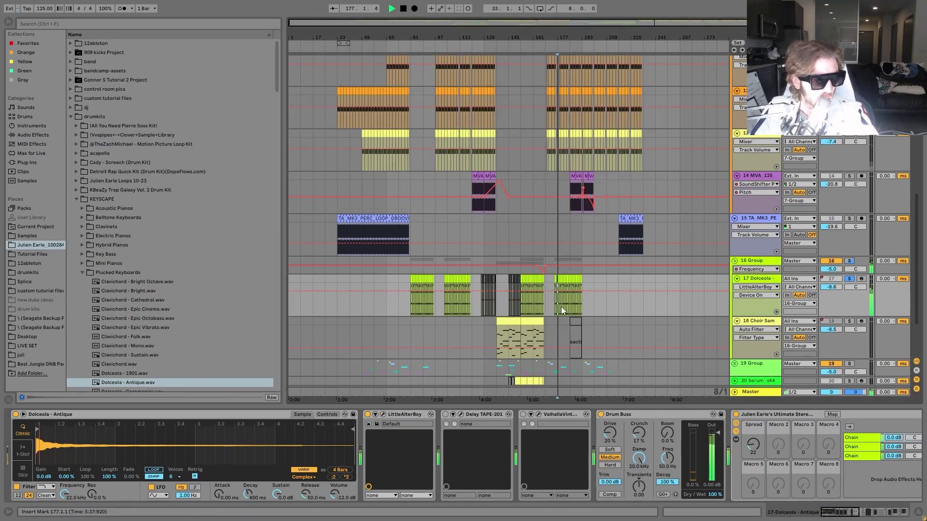
click(568, 309)
key(space)
click(534, 303)
key(space)
click(460, 309)
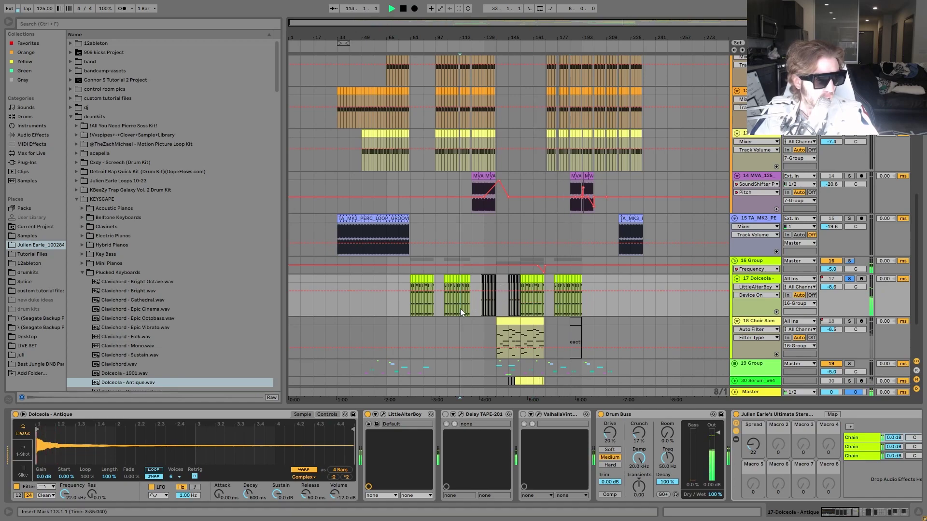
key(space)
click(566, 279)
key(space)
key(space)
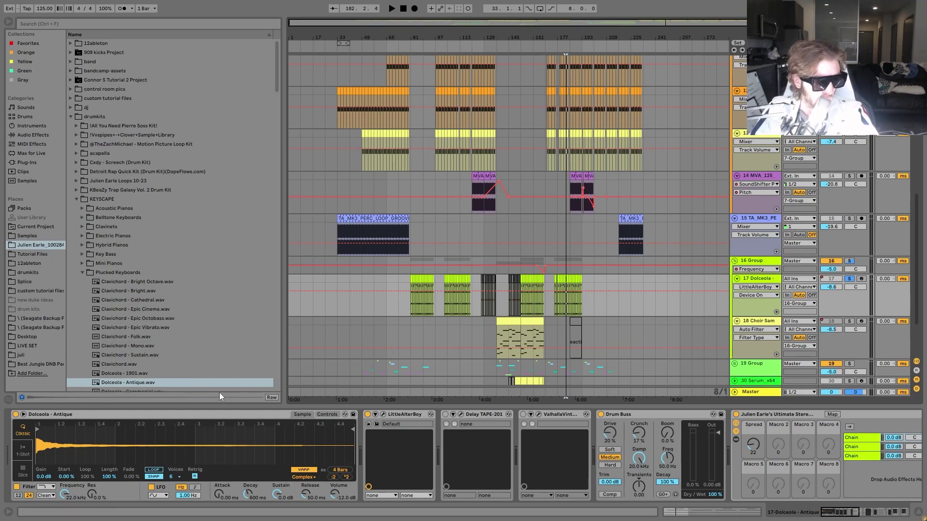
Switch Delay TAPE-201 back on, open its window, and compare the Dolceola playing with the delay off and on.
click(445, 414)
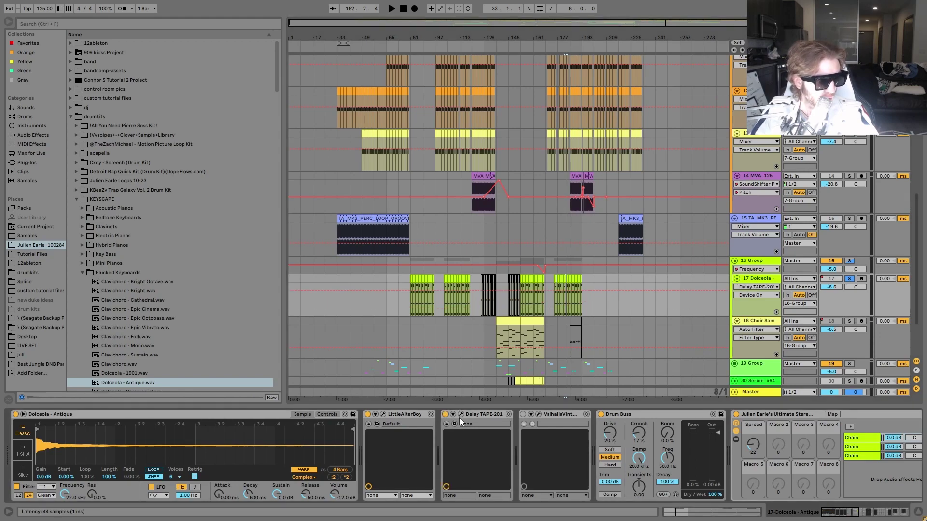
drag(926, 129, 460, 109)
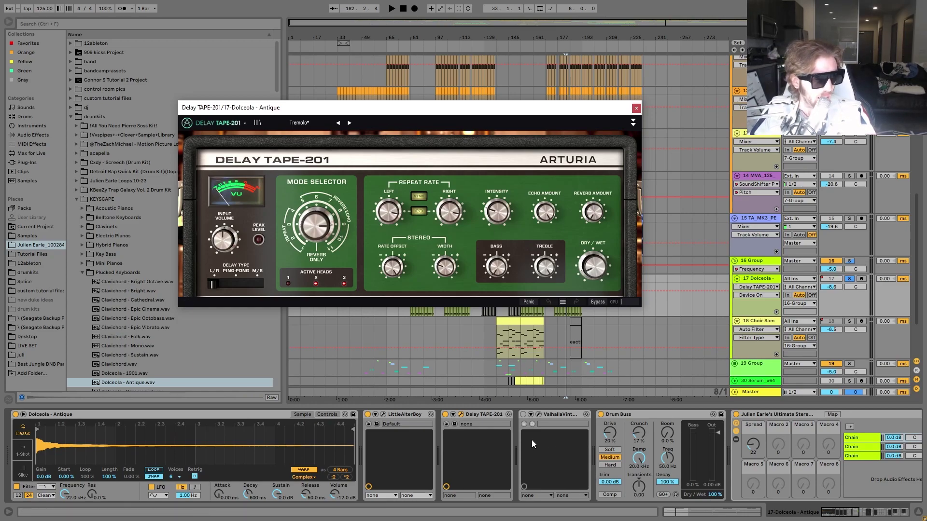
click(445, 415)
key(space)
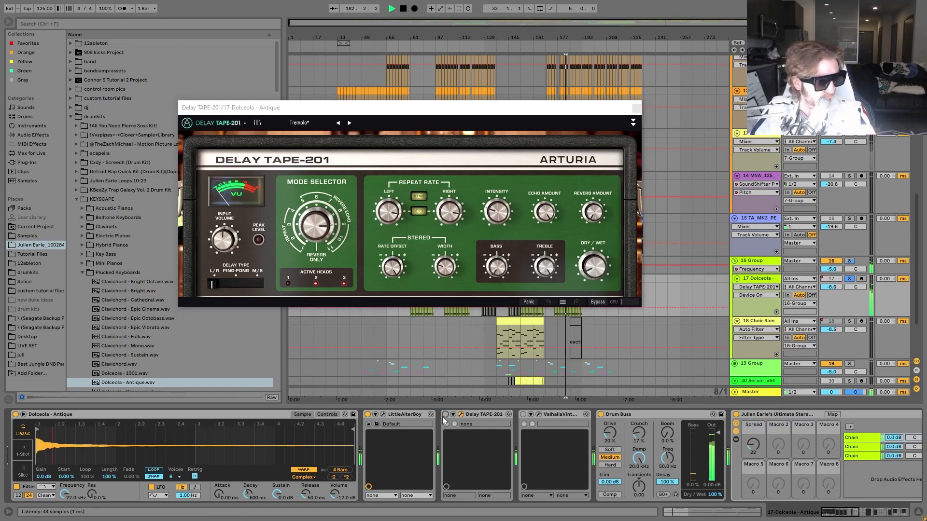
click(444, 416)
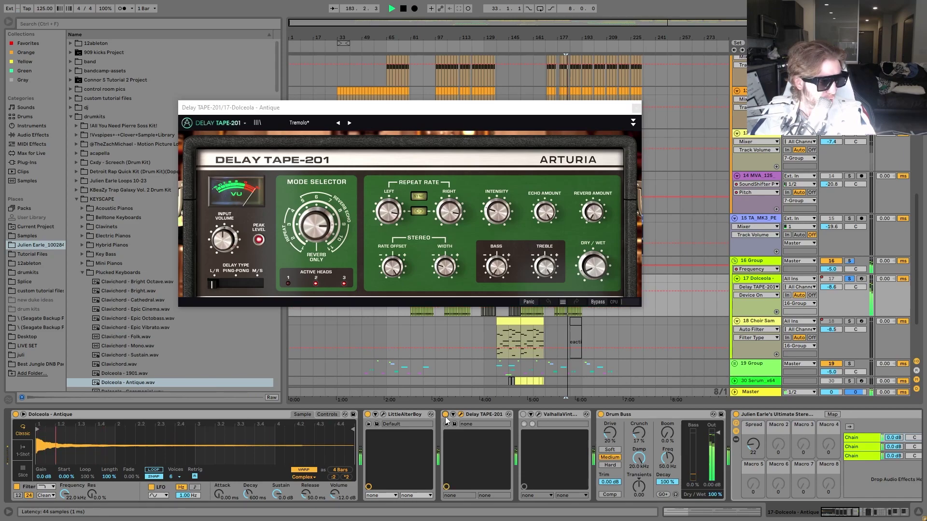
key(space)
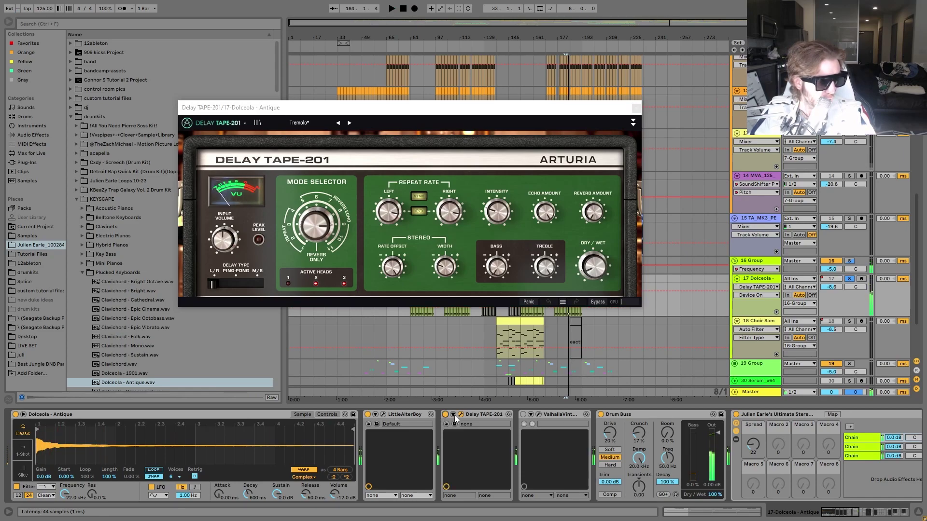
Nudge the Delay TAPE-201's Dry/Wet amount while playing the Dolceola from bar 182.
key(space)
mouse_move(593, 275)
mouse_down()
mouse_move(594, 256)
mouse_move(583, 272)
mouse_up()
key(space)
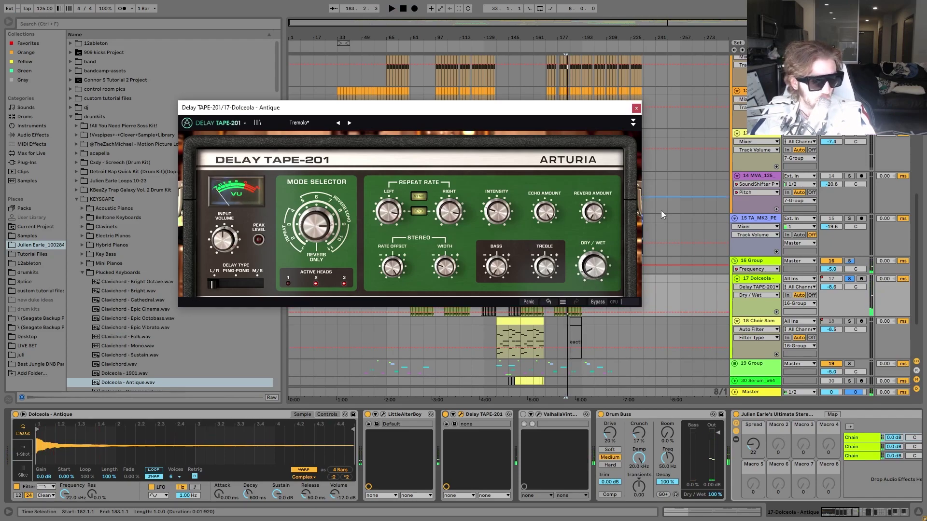
Switch the first ValhallaVintageVerb back on, play the Dolceola from bar 182, and close the Delay TAPE-201 window.
click(522, 414)
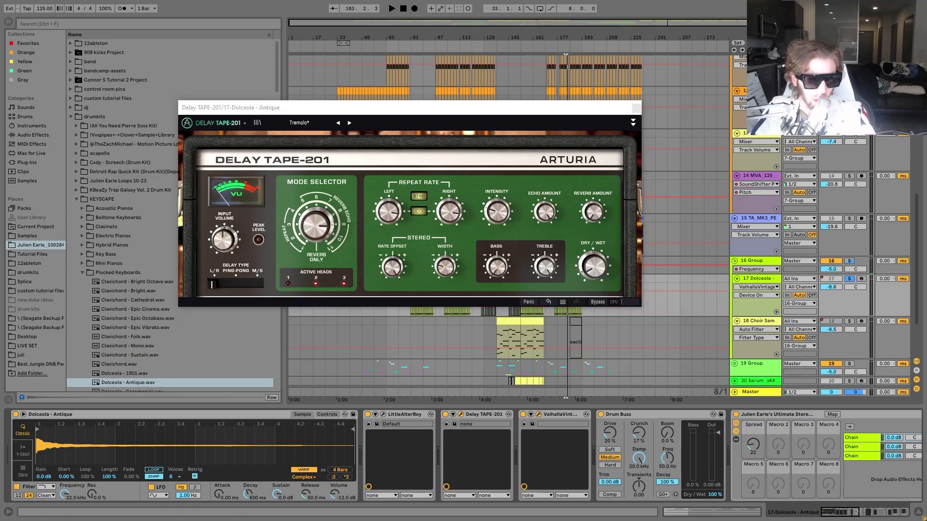
drag(807, 240, 630, 248)
key(space)
click(859, 248)
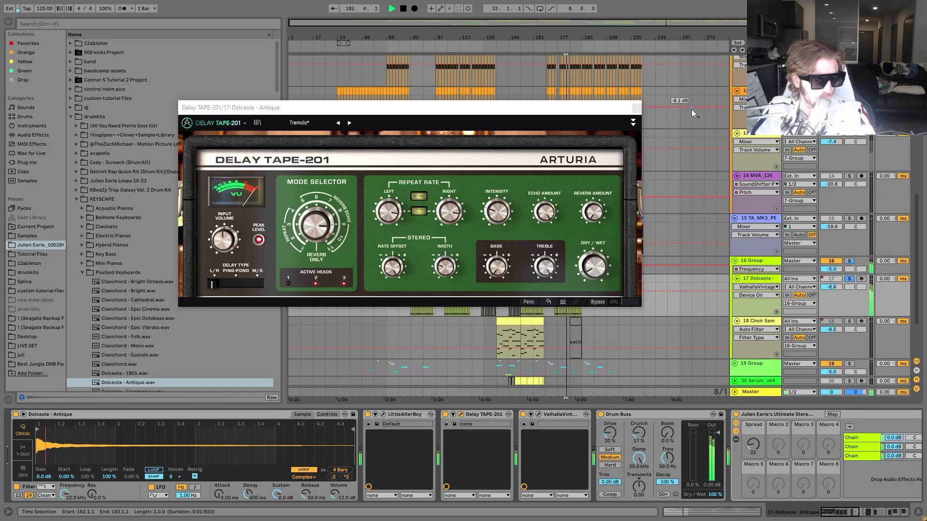
click(636, 108)
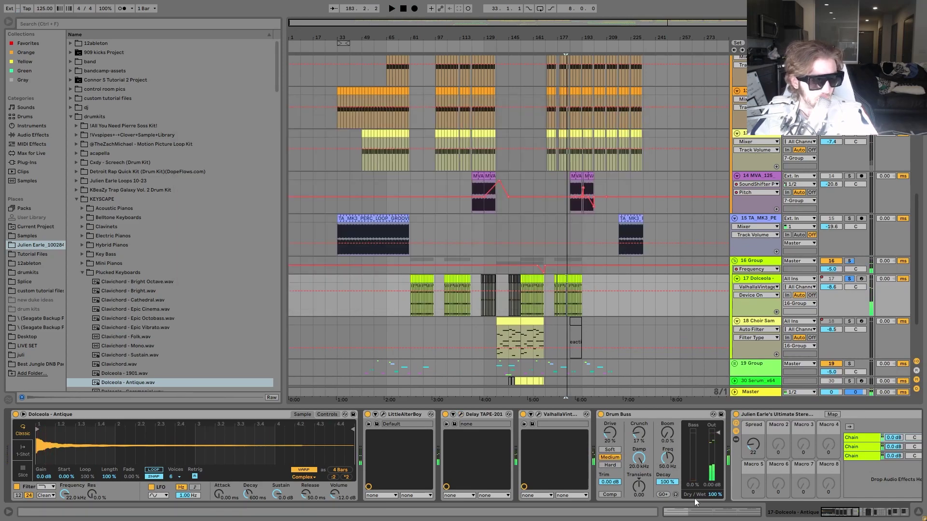
Switch on the Echo device further along the Dolceola chain and show the reverb that follows it.
scroll(699, 464, right, 10)
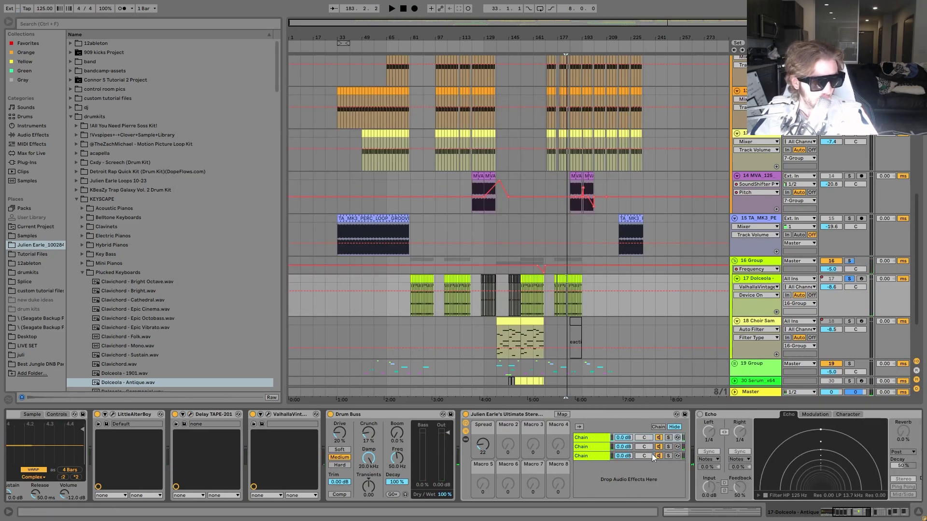
scroll(647, 435, right, 8)
click(487, 414)
scroll(676, 483, right, 5)
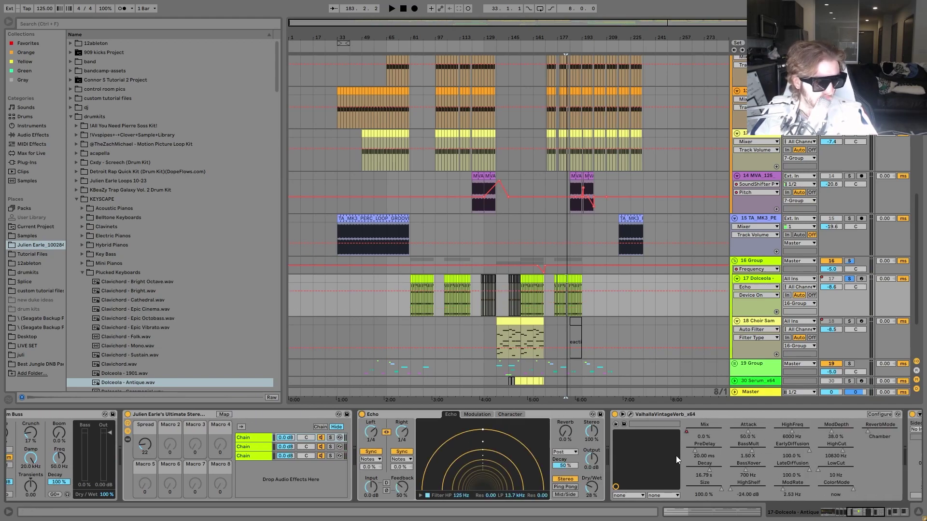
Show the second ValhallaVintageVerb's Mix automation on the Dolceola track and review ShaperBox 2 and the two Auto Filters ending its chain.
click(701, 429)
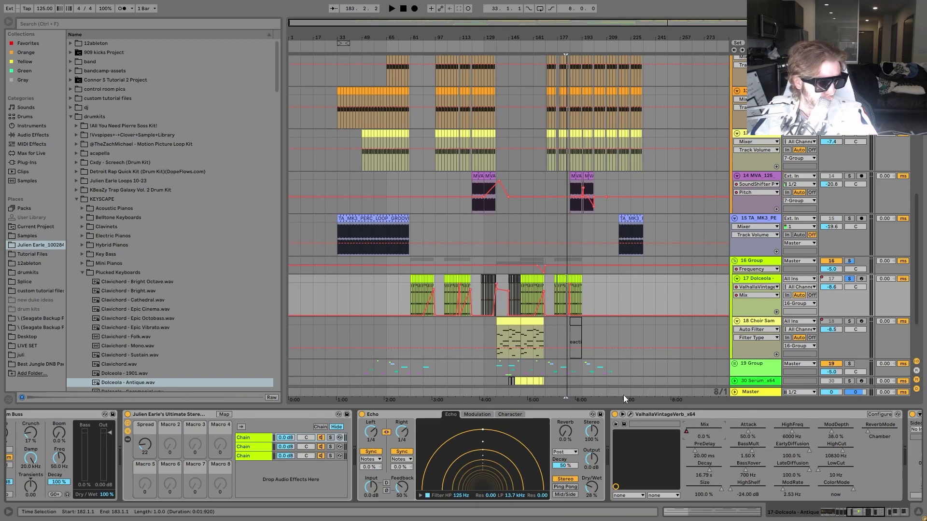
scroll(711, 419, right, 2)
scroll(671, 461, right, 5)
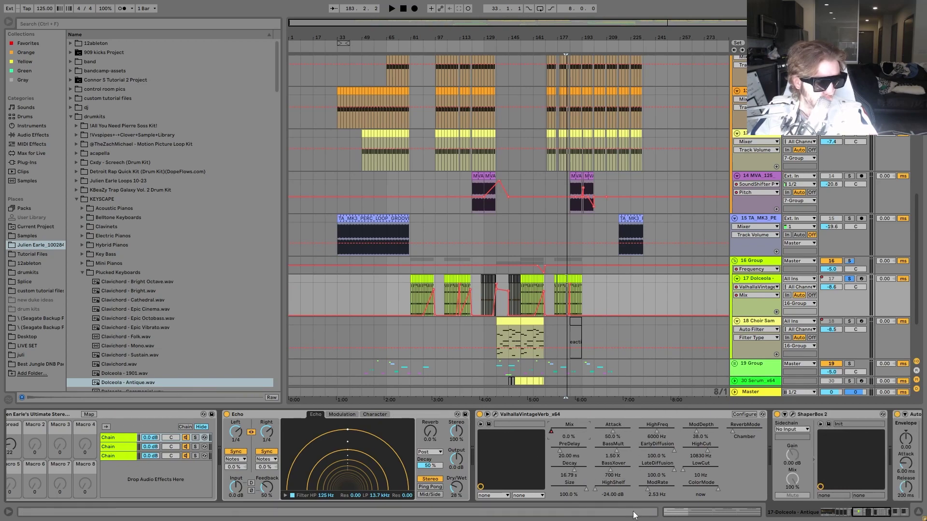
scroll(714, 460, right, 8)
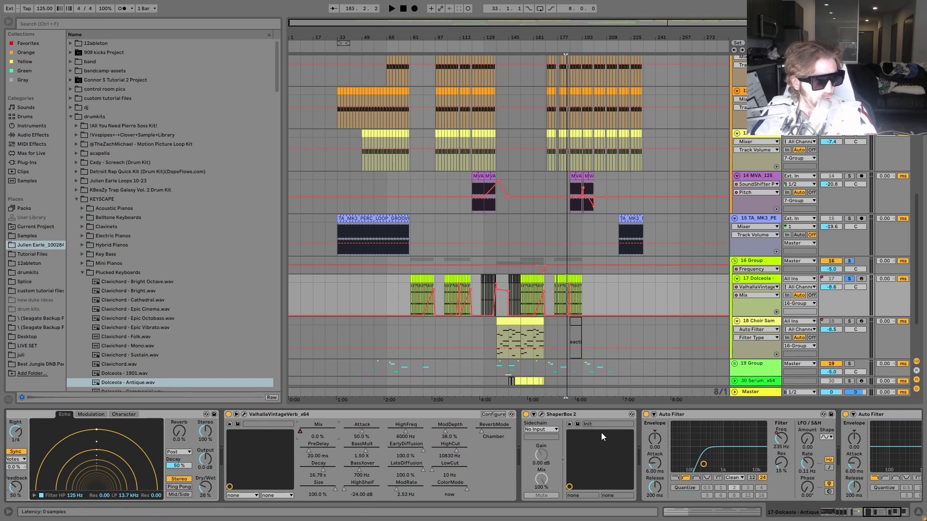
scroll(648, 444, right, 6)
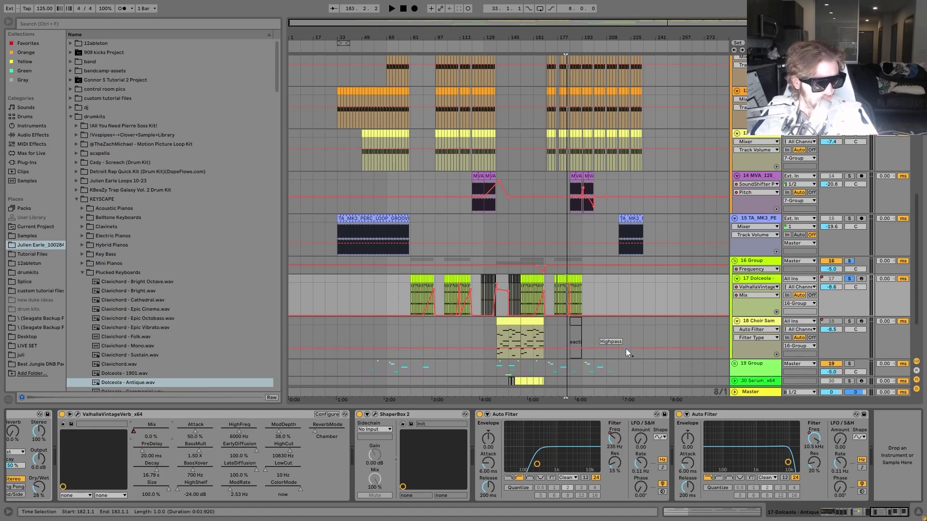
Solo the Choir Sample track and play its chord clip from bar 153.
click(501, 326)
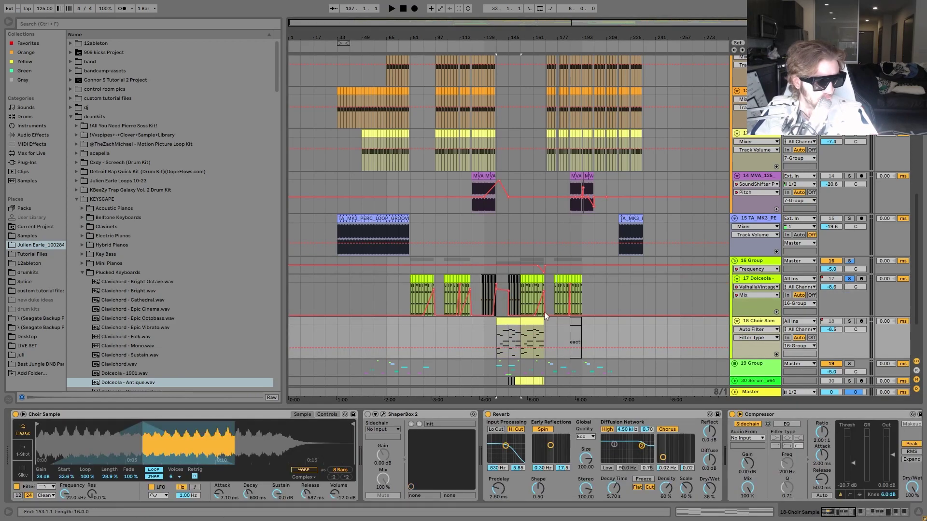
click(848, 322)
key(space)
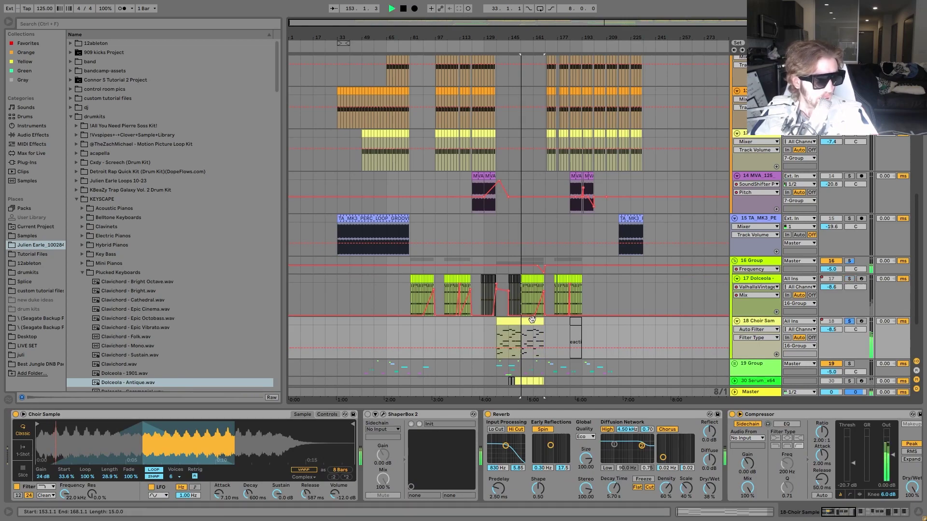
Open the choir's MIDI clip and audition its chord progression at successive points up to bar 13 of the clip.
double_click(534, 333)
click(499, 320)
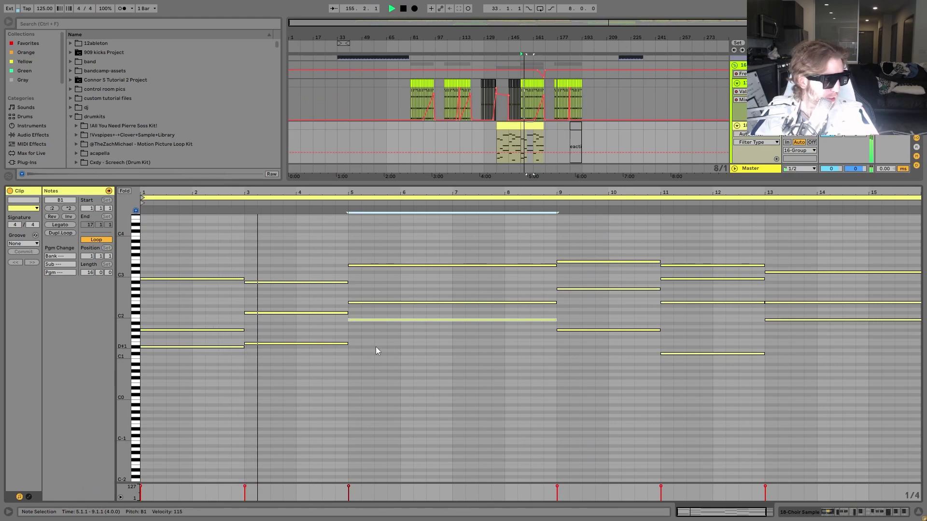
click(399, 204)
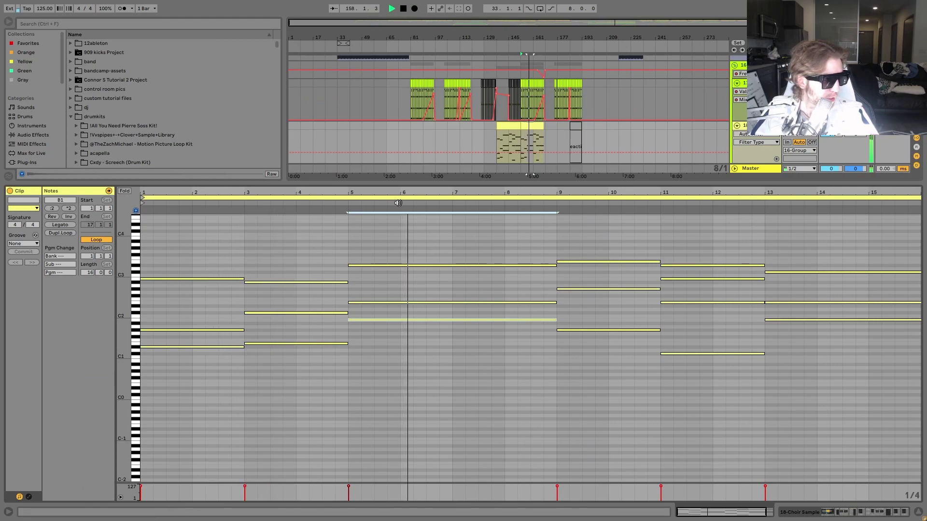
click(585, 204)
click(702, 204)
click(793, 203)
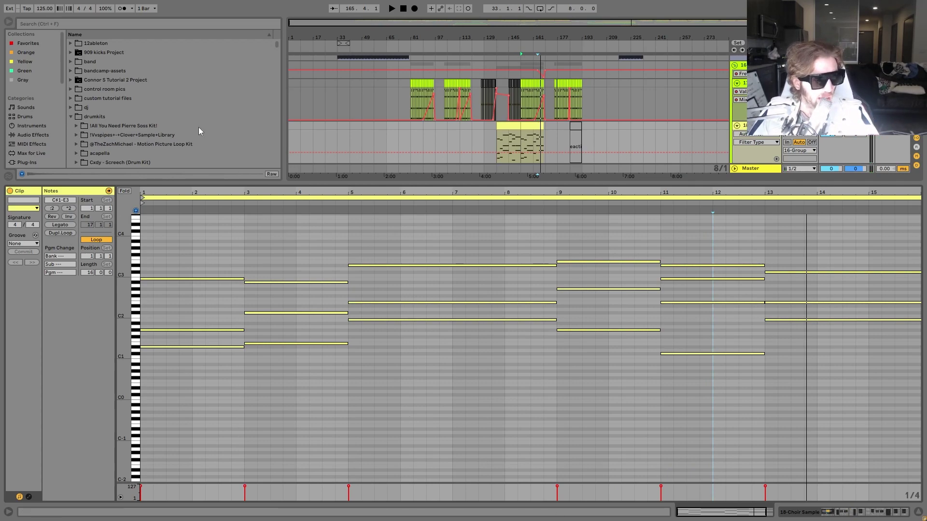
Highlight the top notes of each choir chord in turn to show the upper melody line.
drag(205, 242, 285, 293)
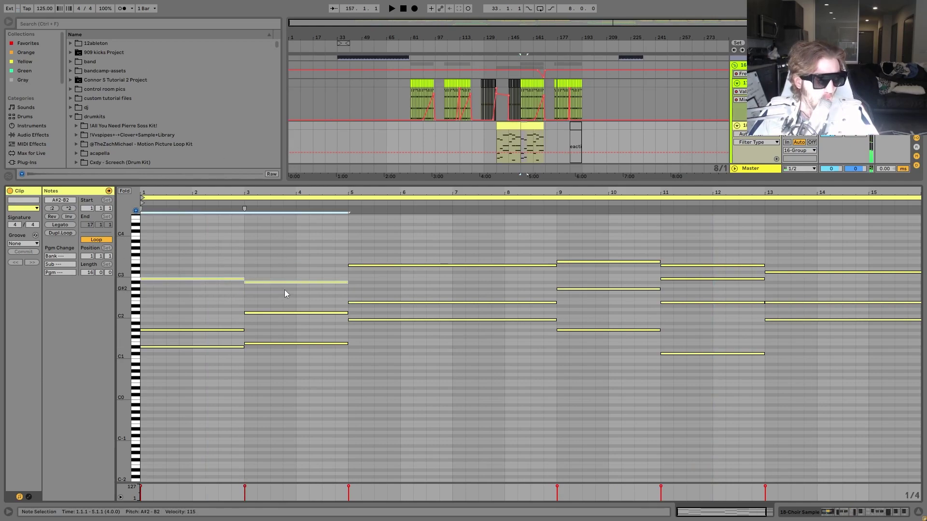
click(386, 299)
drag(386, 295, 413, 261)
drag(591, 243, 627, 271)
drag(699, 245, 706, 267)
drag(793, 256, 798, 275)
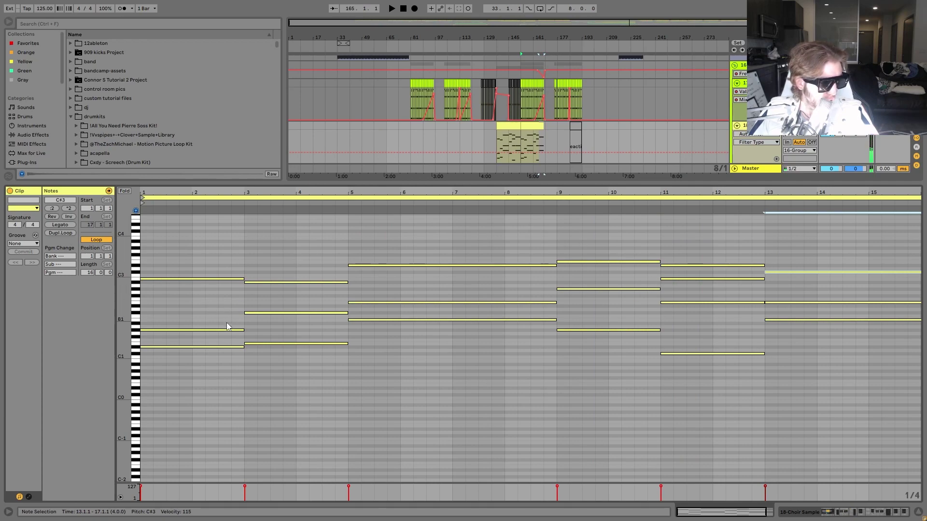
Highlight the middle notes of each choir chord in turn to show the inner voice.
drag(222, 344, 219, 313)
drag(279, 308, 305, 329)
drag(416, 292, 433, 314)
drag(628, 317, 625, 287)
drag(703, 296, 704, 307)
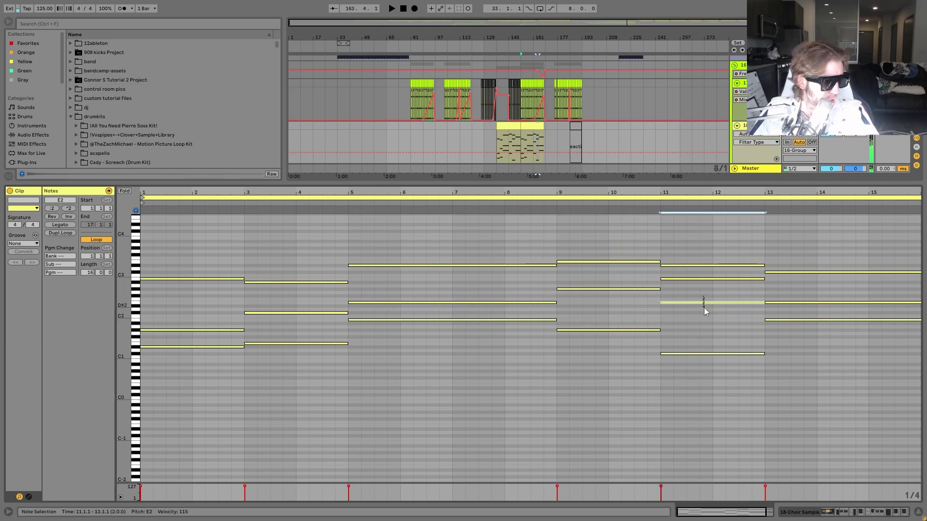
drag(780, 312, 781, 296)
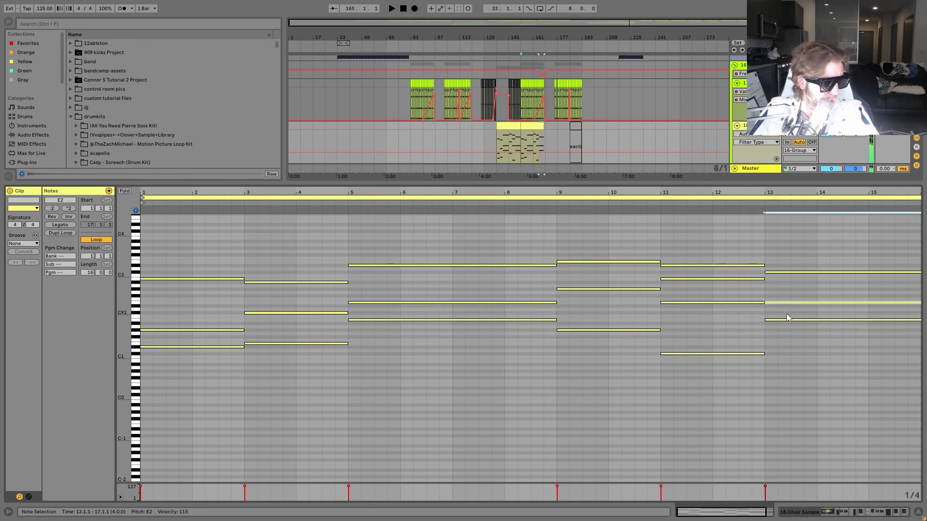
Highlight the lowest notes of each choir chord in turn to show the bass line.
drag(228, 387, 280, 344)
drag(381, 353, 391, 319)
drag(569, 318, 590, 356)
drag(686, 340, 694, 416)
click(784, 368)
drag(788, 304, 789, 316)
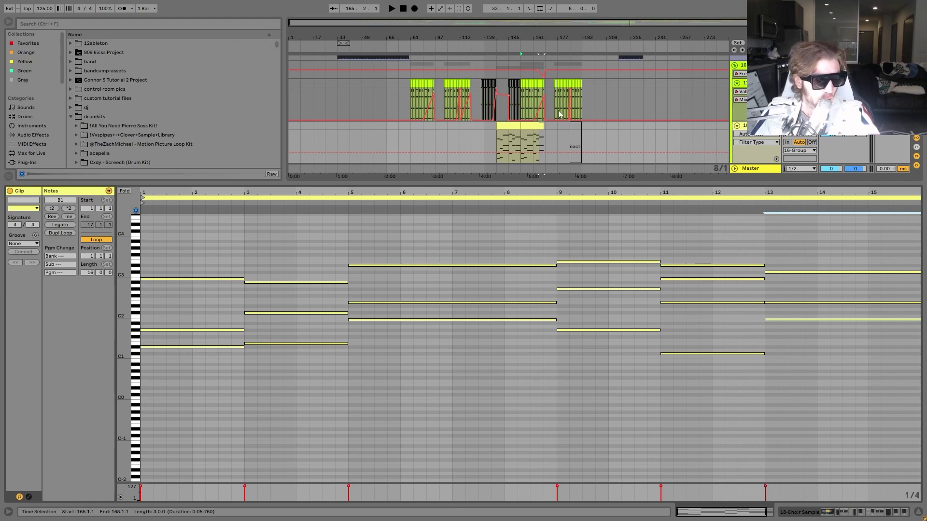
Return to the choir's device chain, delete ShaperBox 2 from it, and play the track from bar 145.
click(535, 125)
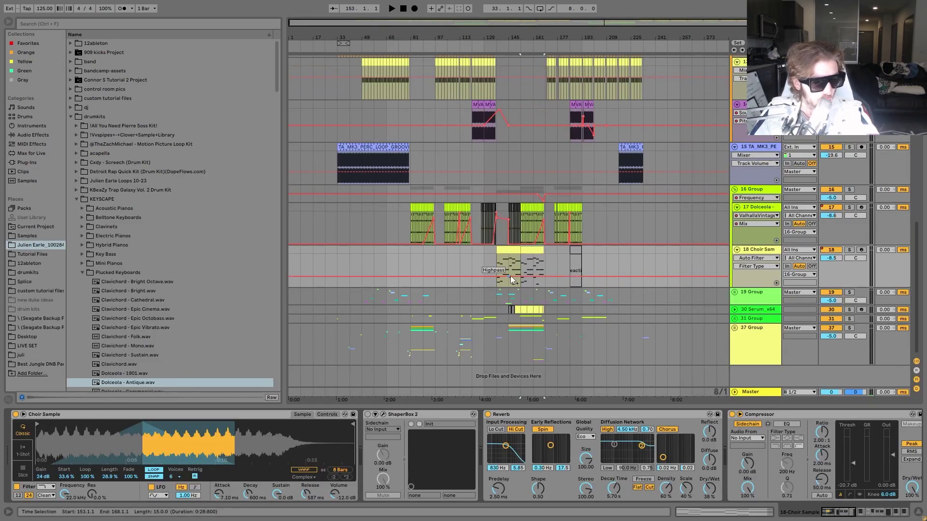
click(509, 284)
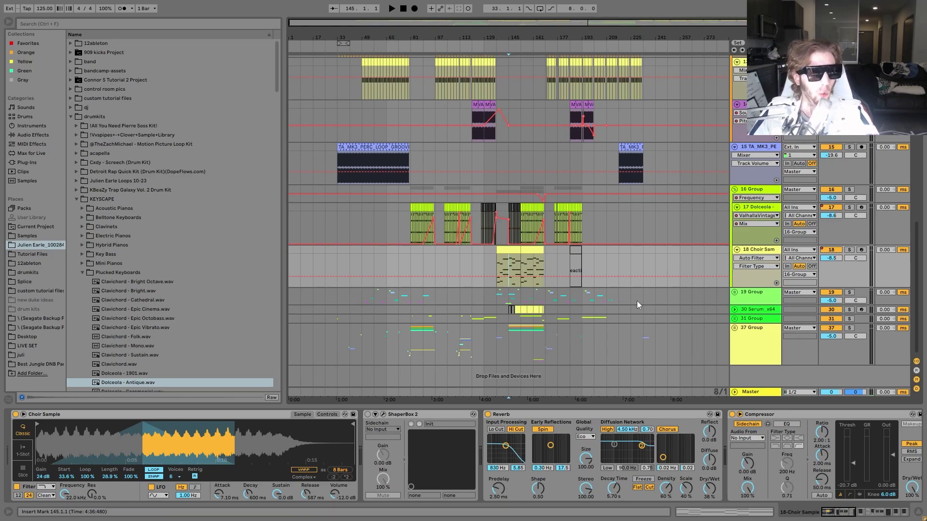
click(410, 415)
key(Delete)
key(space)
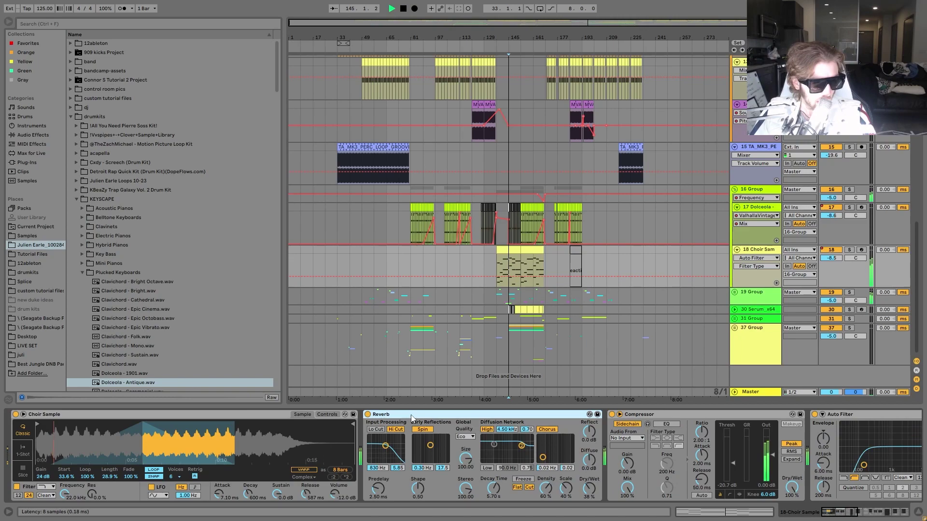
Delete the Compressor after the choir's Reverb, mute the choir during playback, and re-enable its overridden automation.
key(Right)
key(Delete)
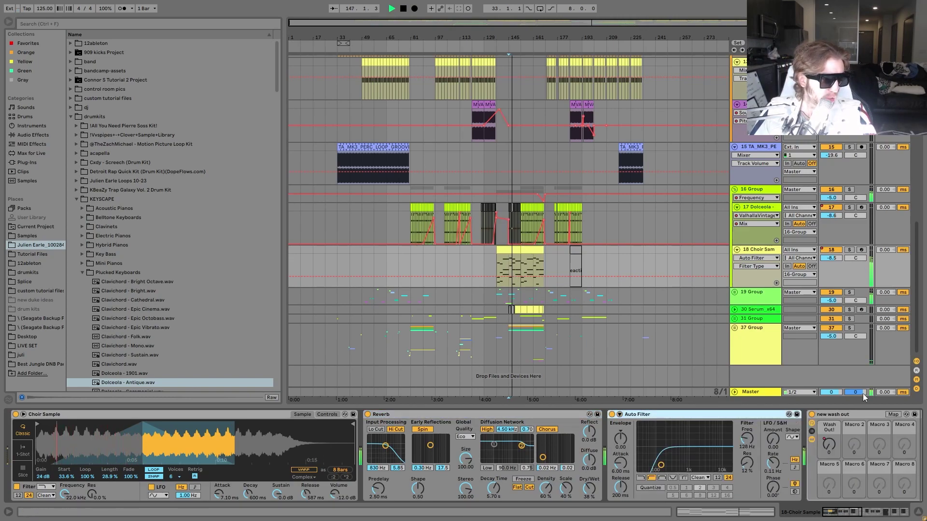
click(830, 251)
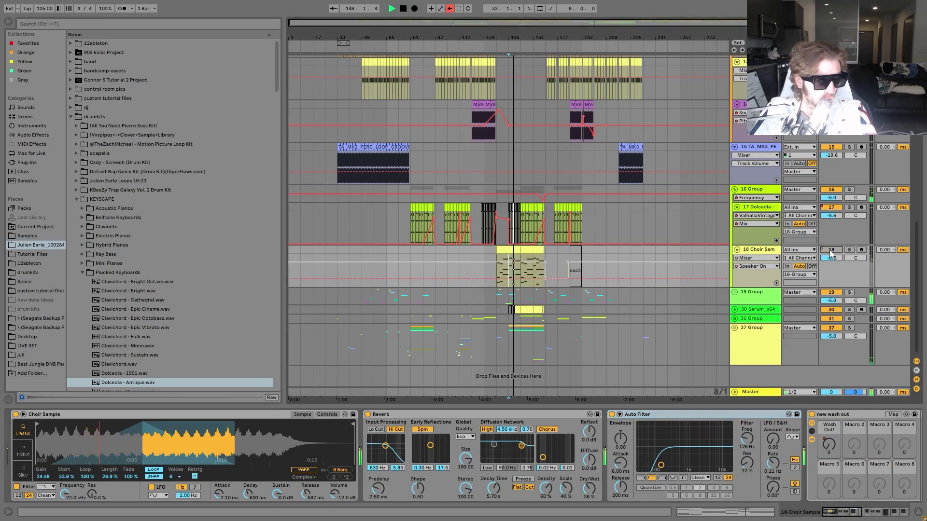
click(450, 8)
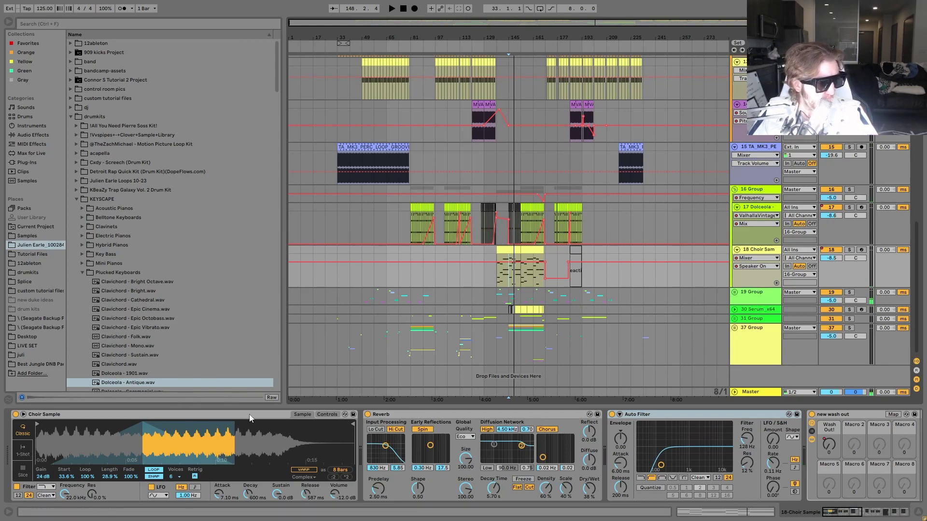
Review the choir's Reverb and Auto Filter, and show the automation of the new wash out rack's Wash Out! macro.
scroll(370, 440, right, 5)
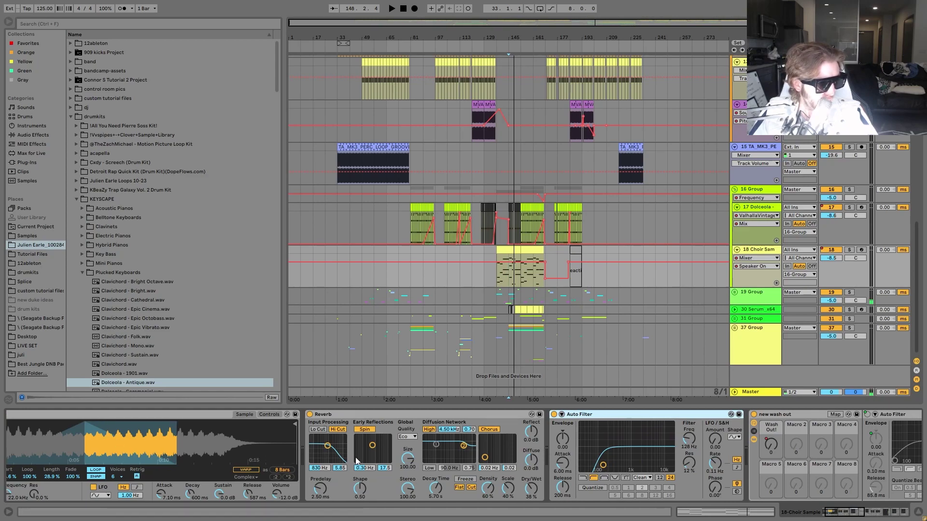
scroll(370, 440, right, 8)
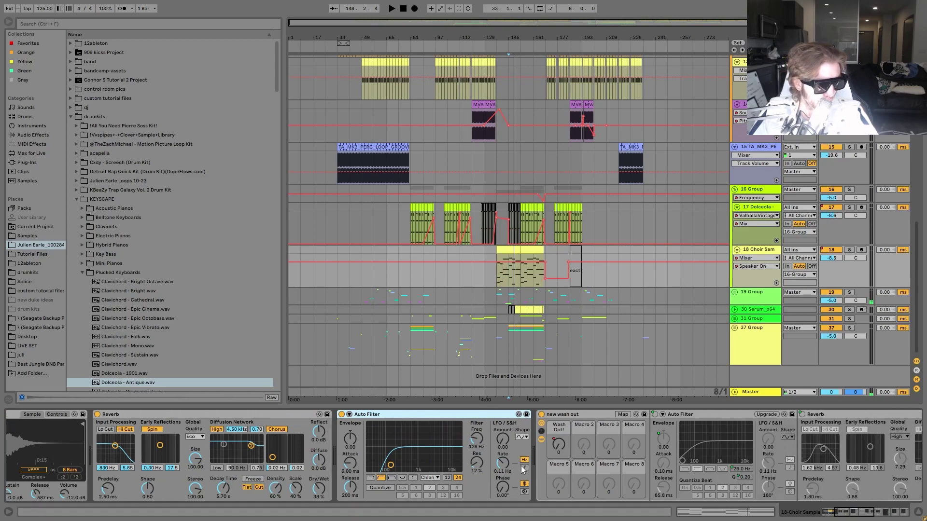
click(520, 443)
scroll(599, 419, right, 6)
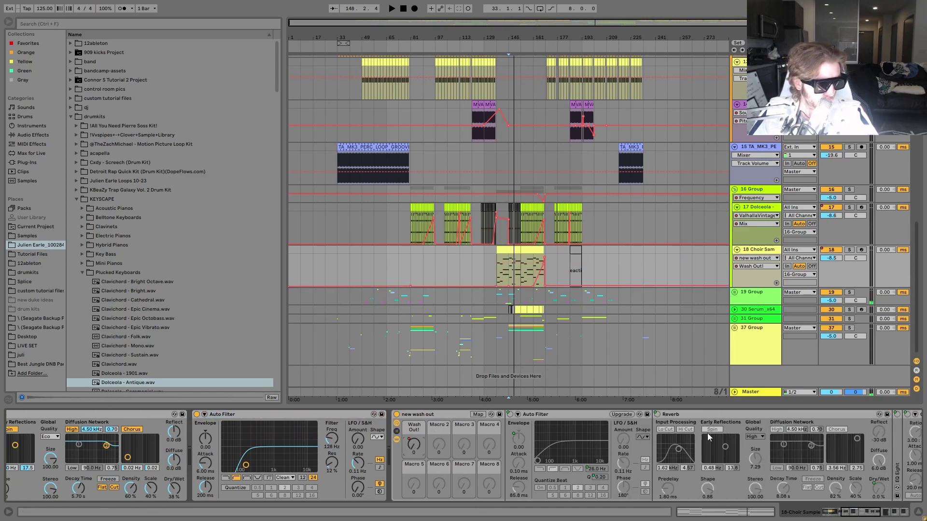
Review the remaining choir devices and show the Frequency automation of the Auto Filter after the wash-out rack.
scroll(703, 427, right, 8)
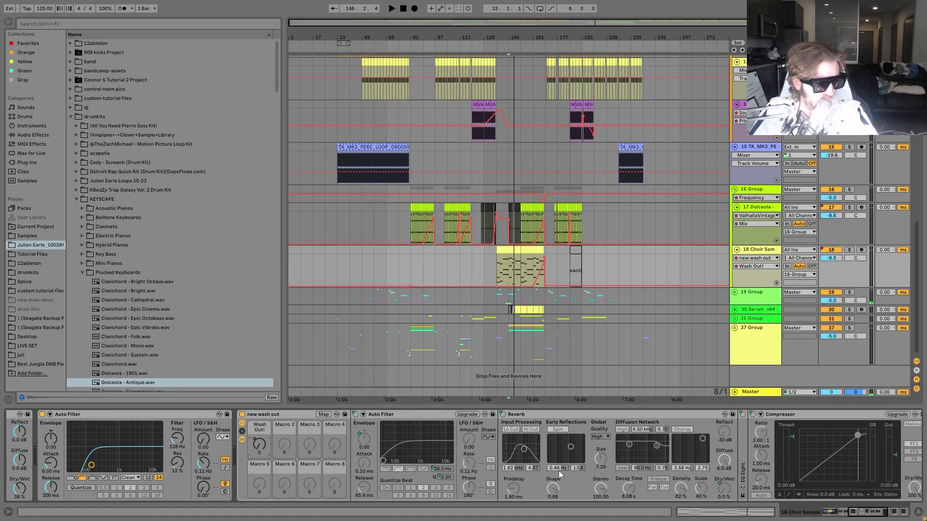
scroll(703, 427, right, 6)
click(811, 445)
scroll(802, 441, right, 7)
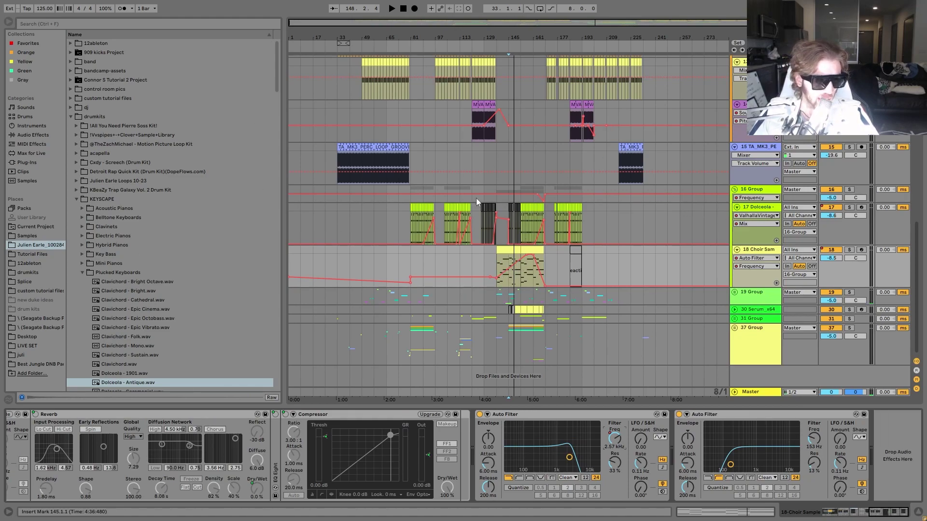
Show the Auto Filter and its Frequency automation on 16 Group, and fold the group.
click(753, 179)
click(773, 191)
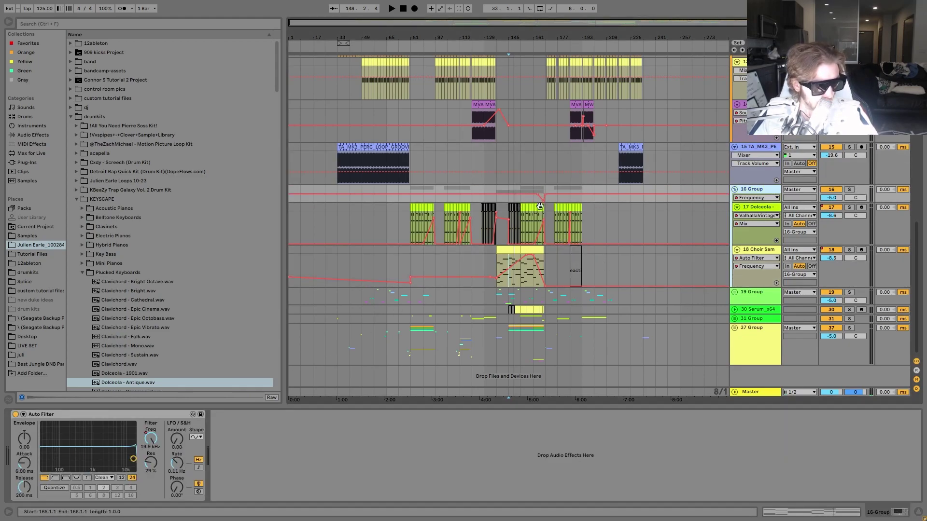
click(734, 189)
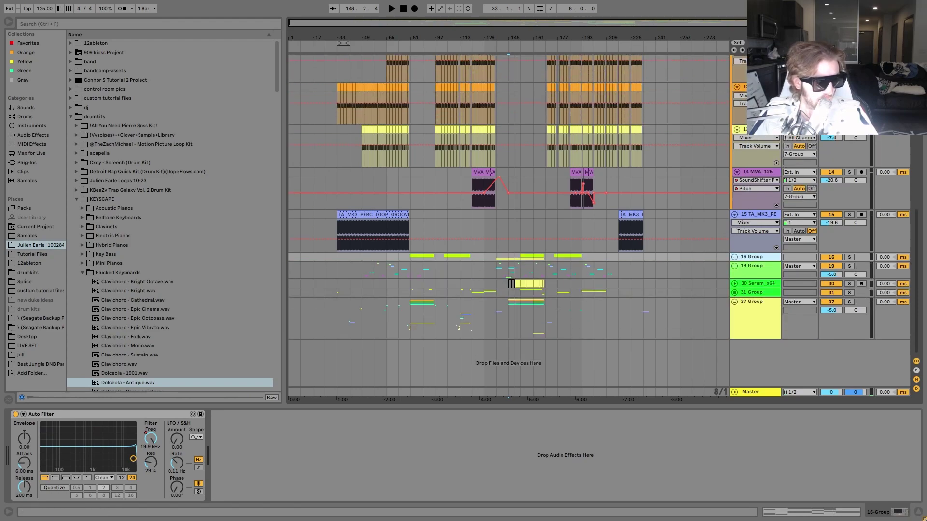
Fold 7 Group and the first group so the arrangement shows only their compact overviews.
scroll(750, 169, up, 10)
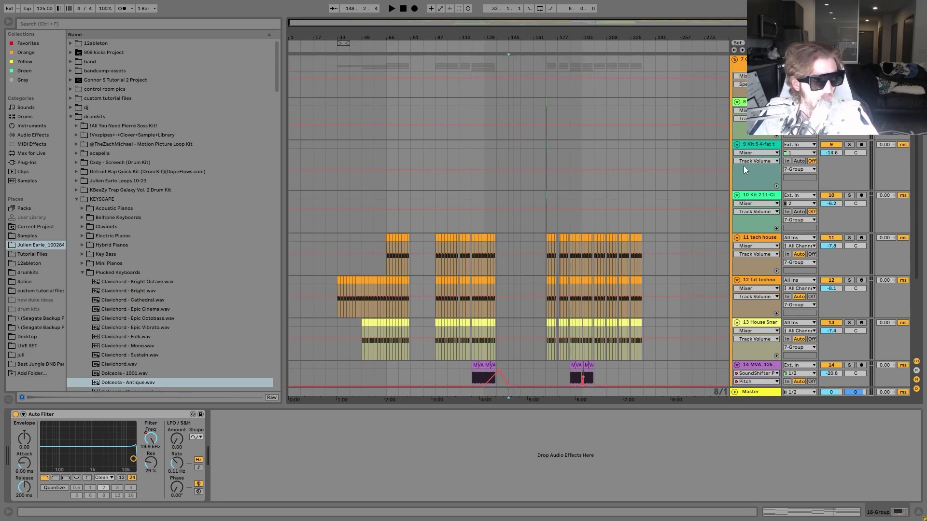
click(731, 111)
click(735, 108)
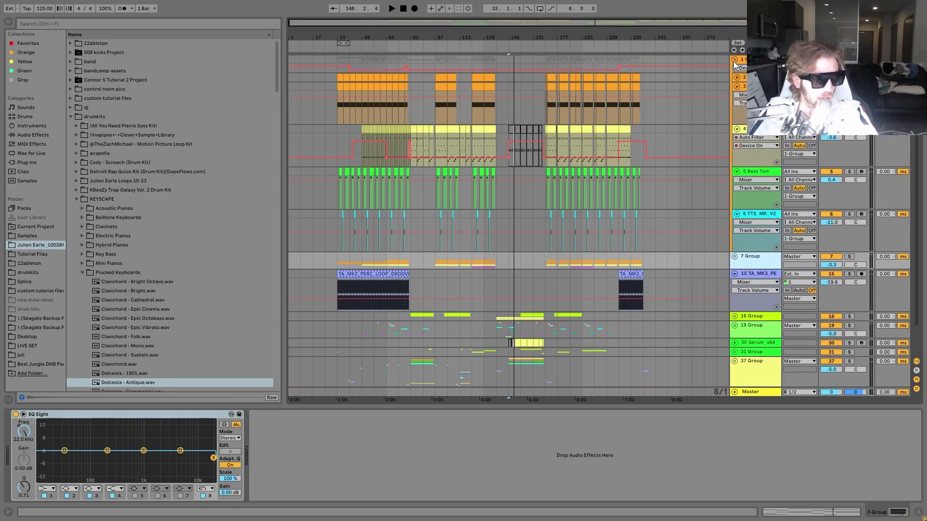
click(735, 60)
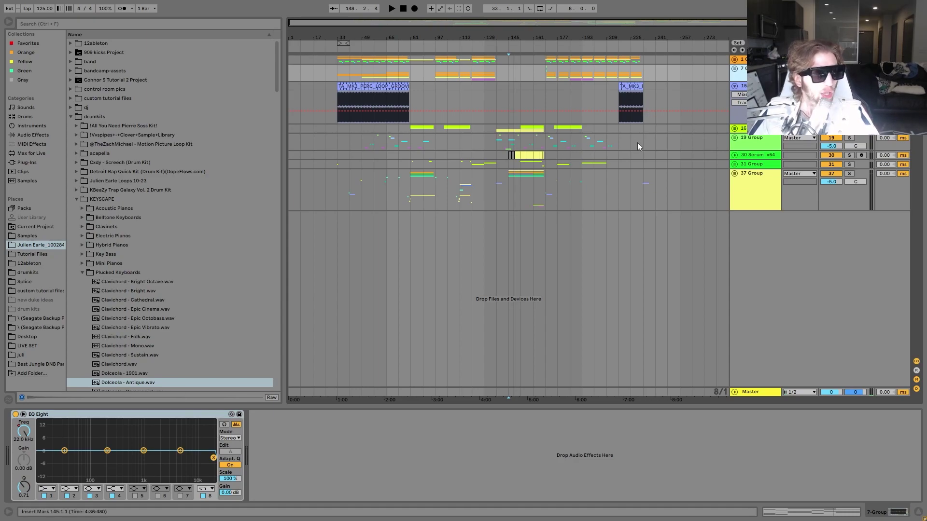
Unfold 19 Group, solo it, and play its first Serum_x64 track from bar 138 with a closer view of the clips.
click(752, 146)
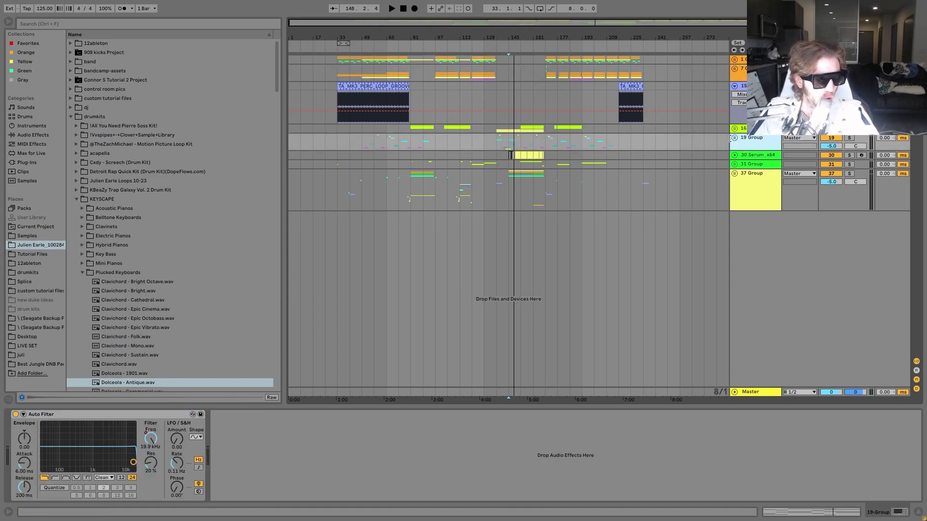
click(734, 139)
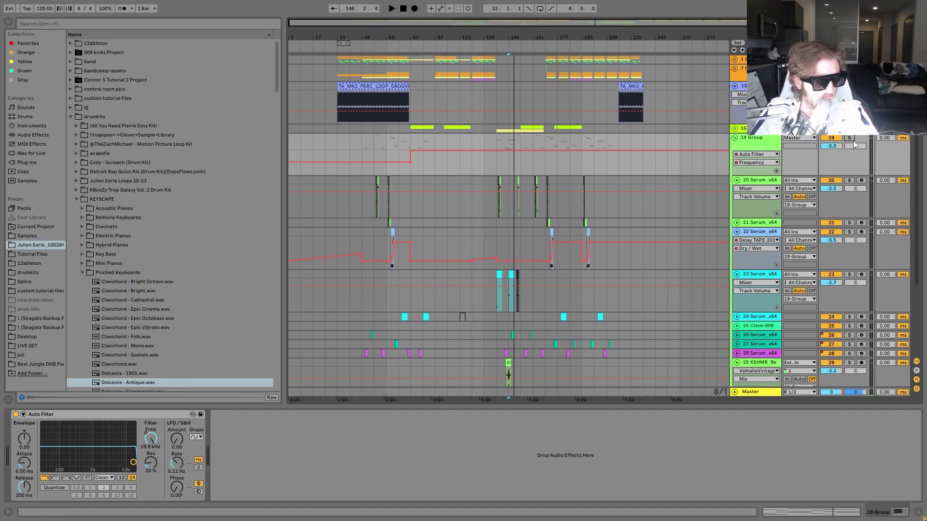
click(498, 183)
key(space)
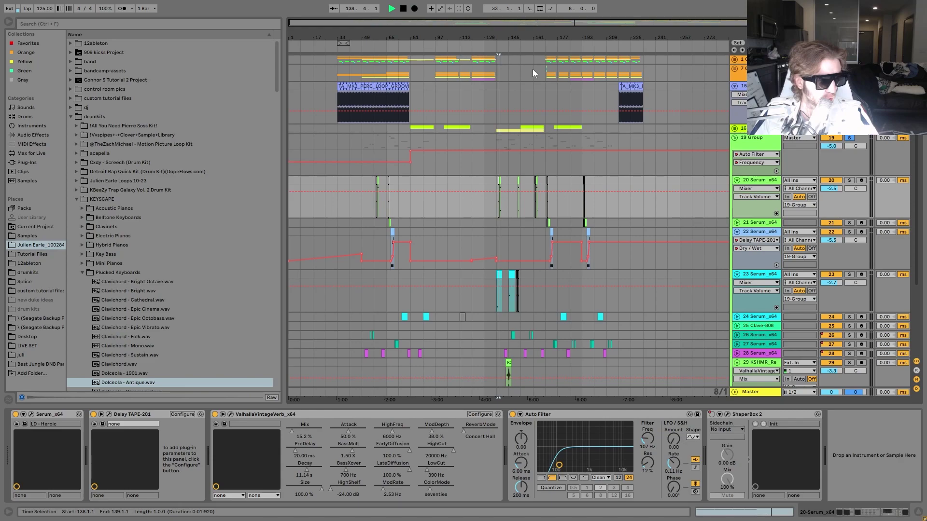
drag(500, 40, 501, 83)
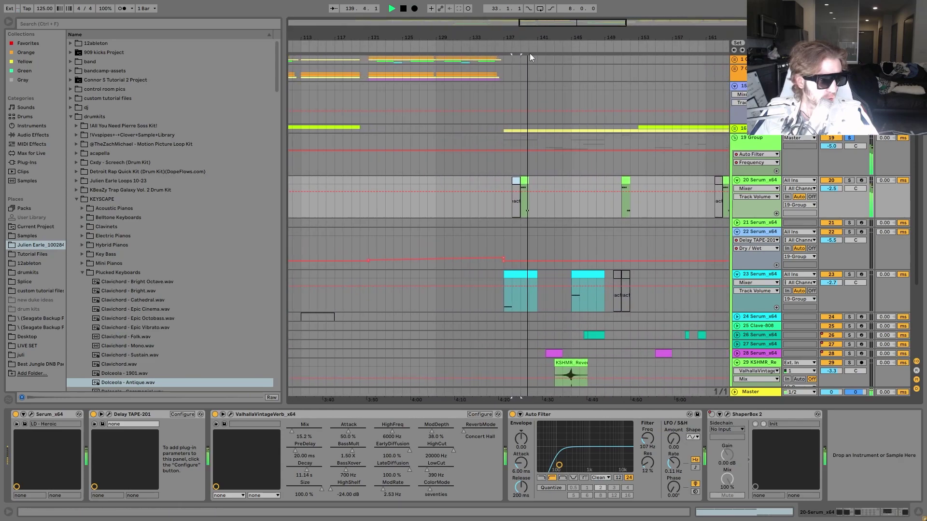
scroll(566, 158, down, 3)
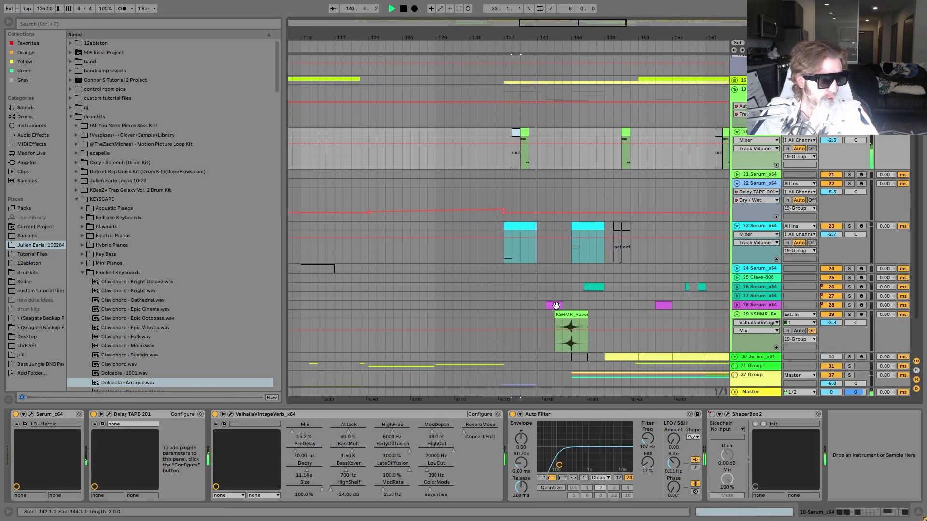
Unfold 26 Serum_x64 and play the arrangement from its first clip at bar 146.
click(575, 303)
click(585, 292)
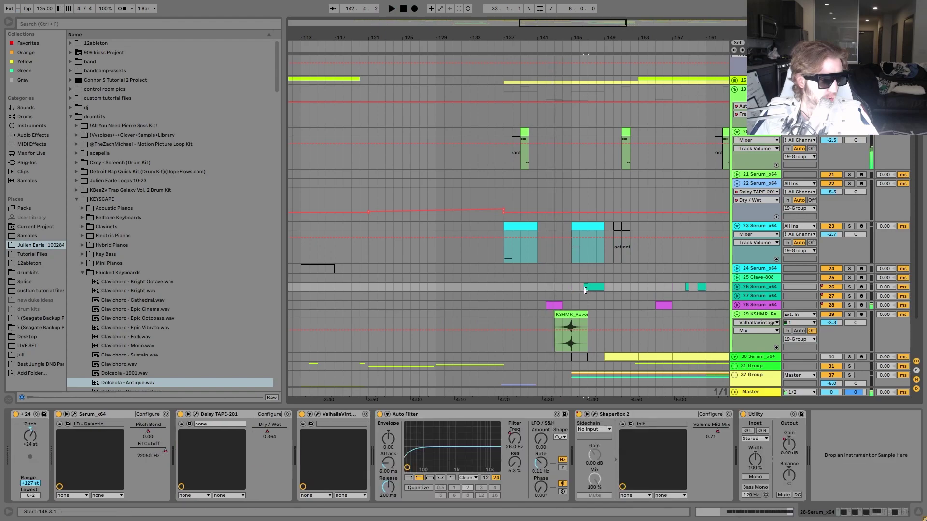
click(735, 288)
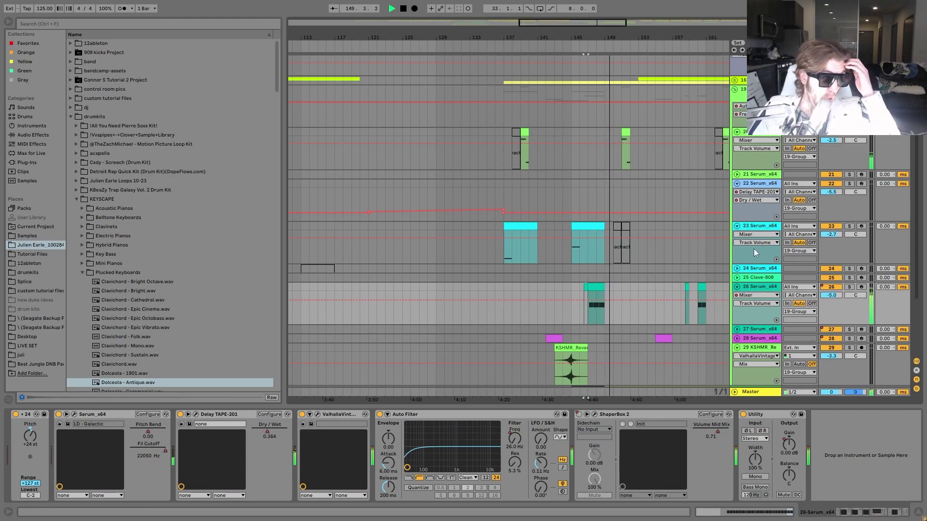
key(space)
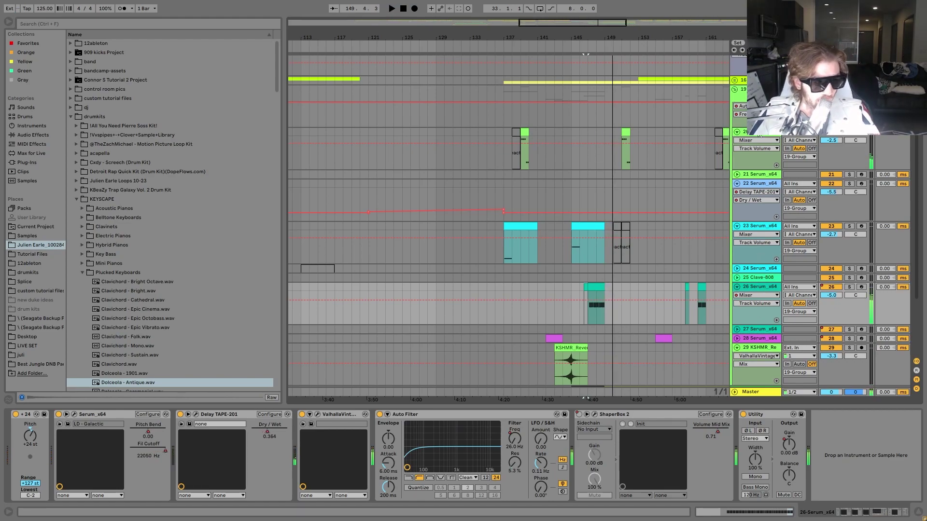
Play the 20 Serum_x64 clip at bar 151 and examine its LD - Heroic patch in the Serum window.
click(762, 137)
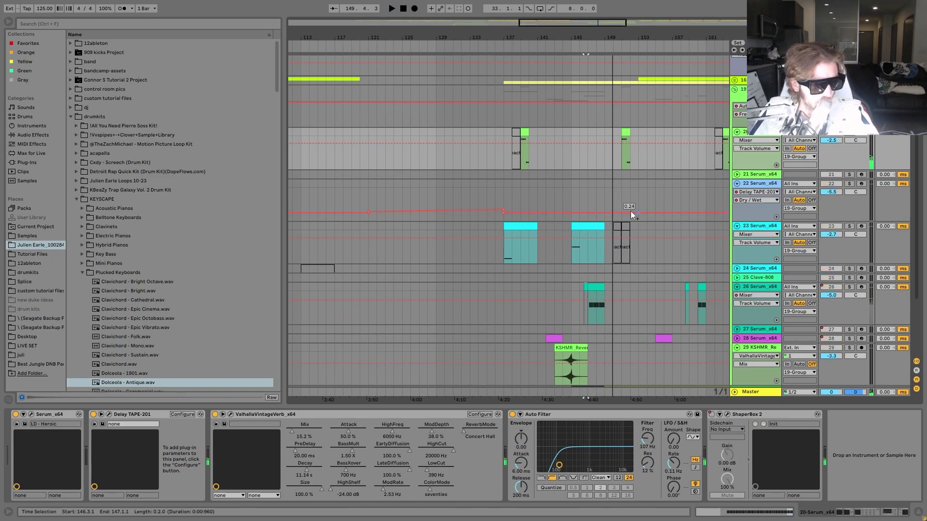
click(623, 132)
key(space)
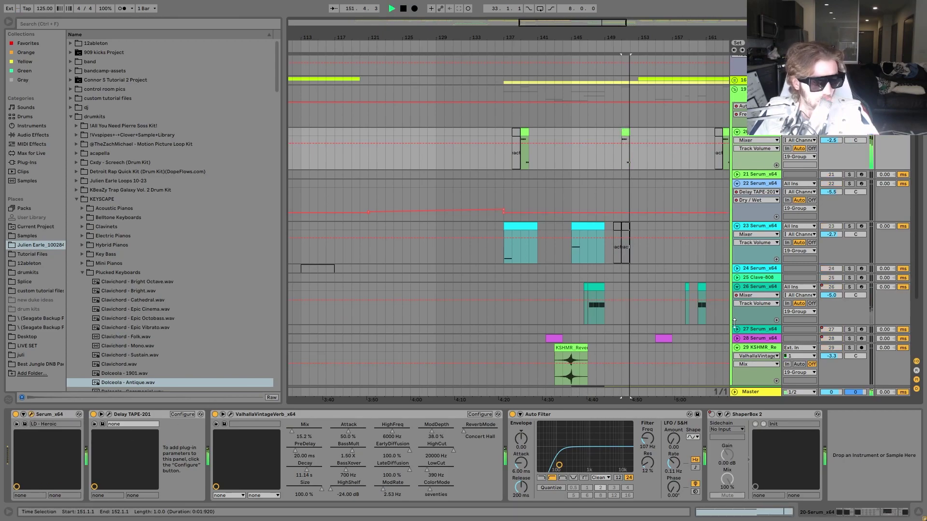
key(space)
drag(926, 149, 507, 96)
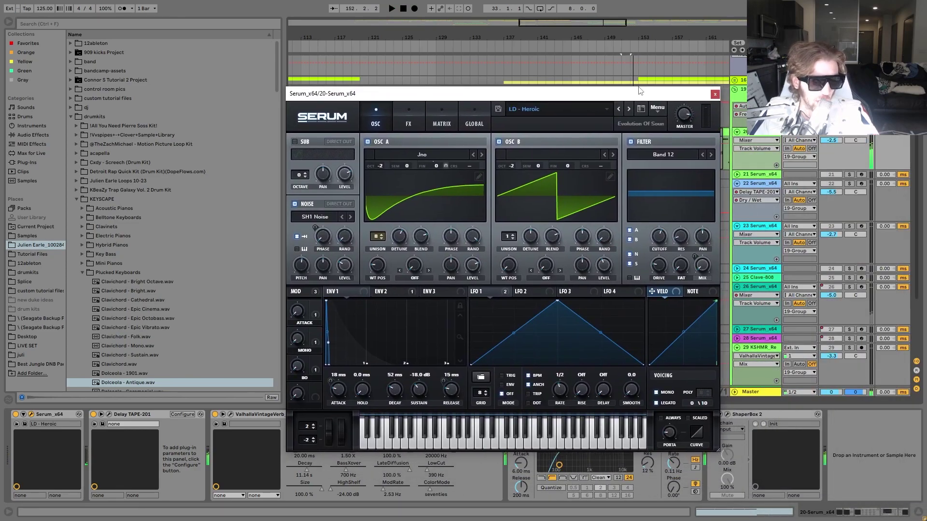
click(713, 94)
Replay the 20 Serum_x64 clip from bar 151 and examine its Delay TAPE-201 settings.
key(space)
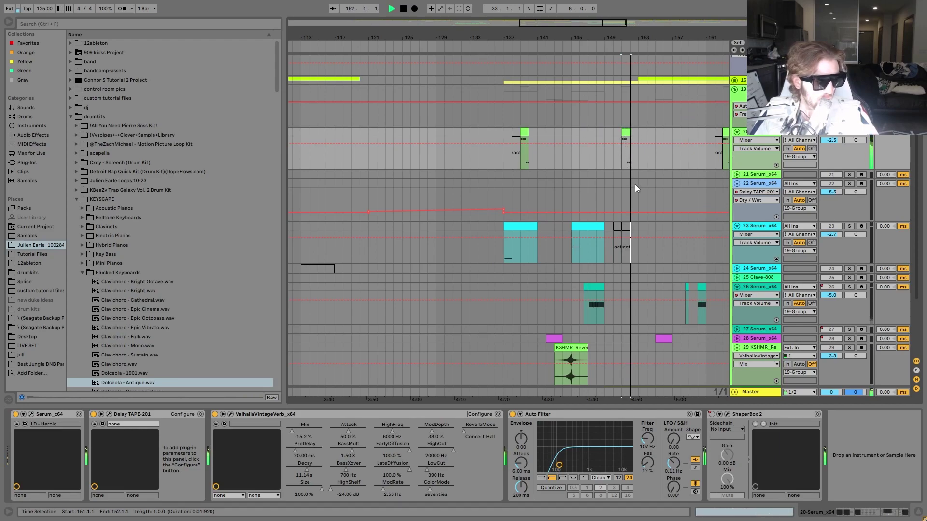
click(576, 227)
key(space)
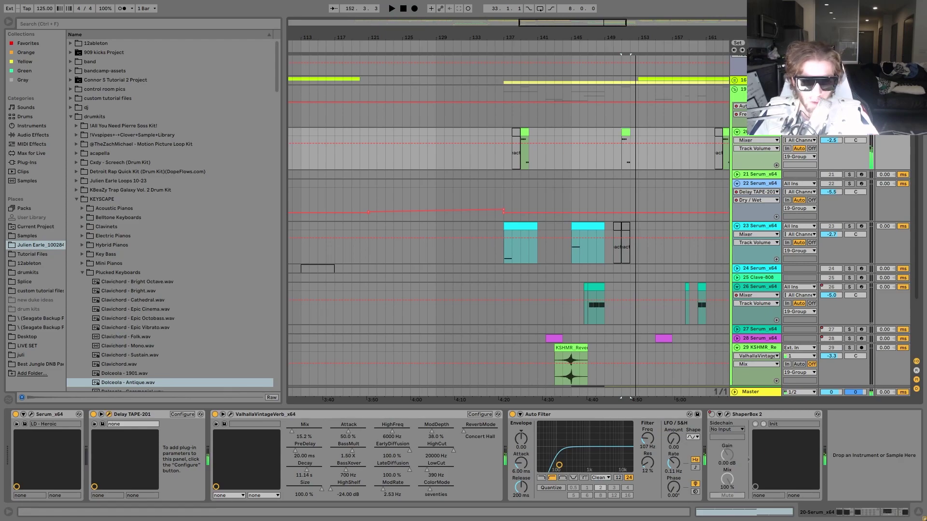
drag(567, 120, 405, 126)
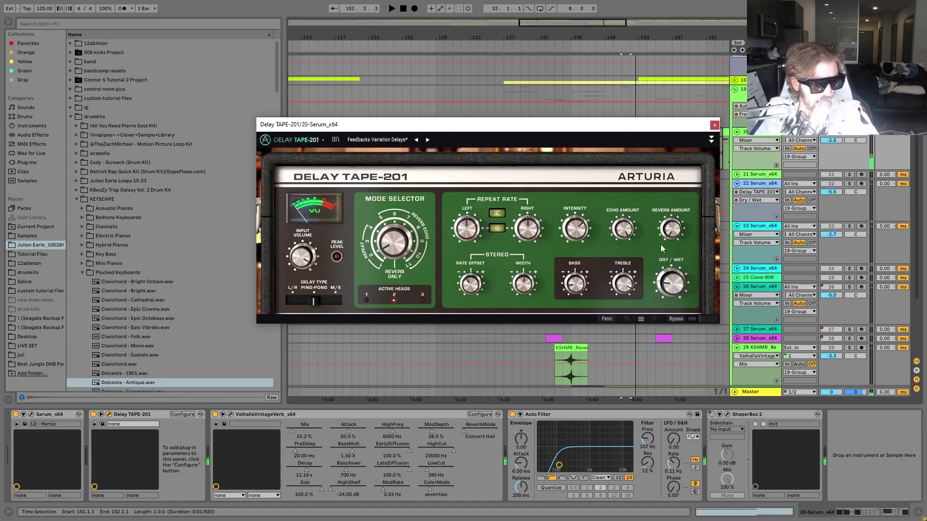
click(715, 126)
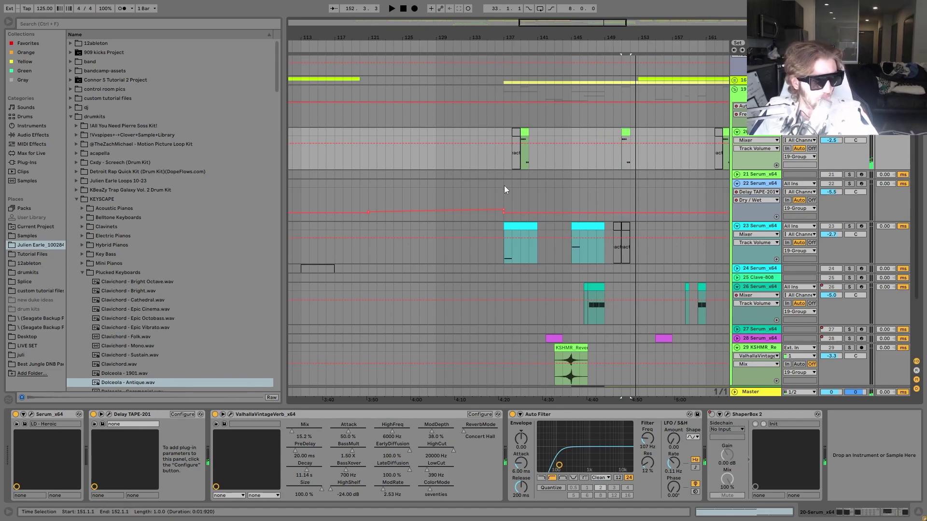
key(space)
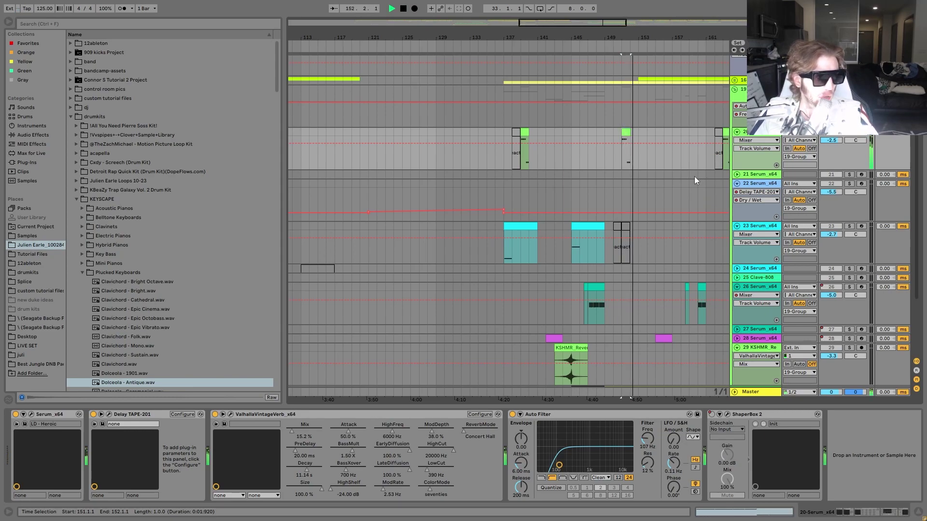
key(space)
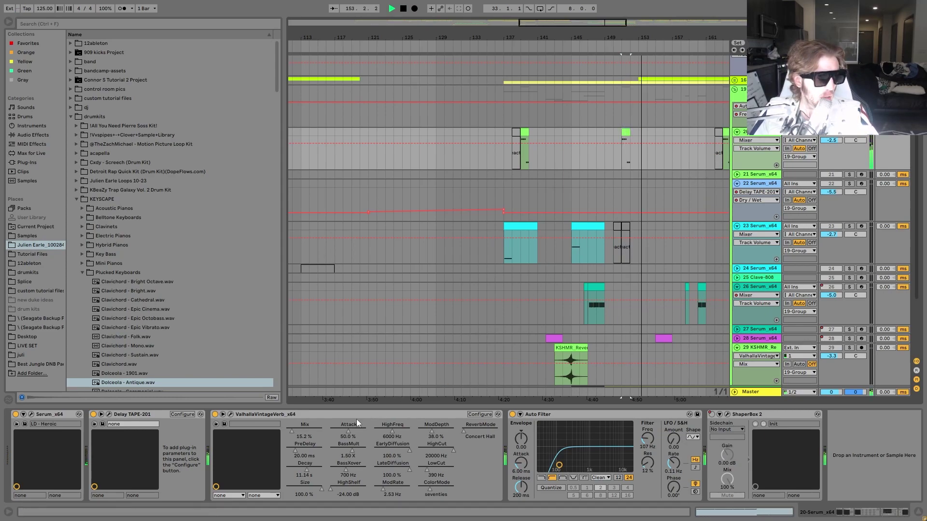
click(127, 416)
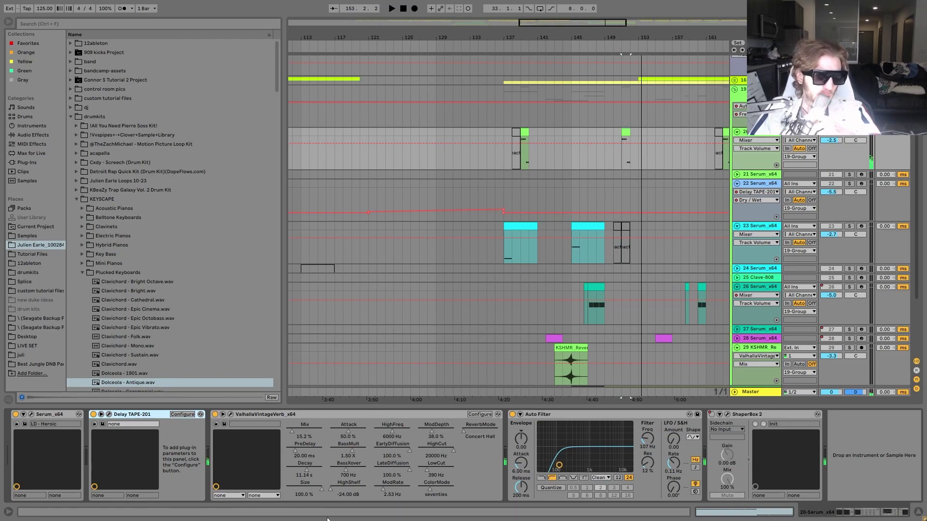
Solo and unfold 21 Serum_x64, and play its clip at bar 171 with a wider view of the arrangement.
drag(604, 23, 604, 4)
click(580, 174)
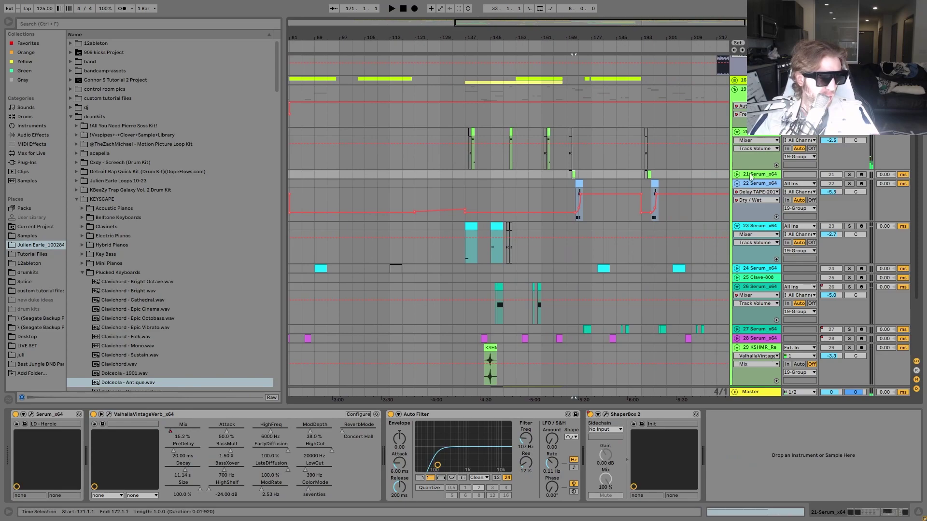
click(849, 174)
key(space)
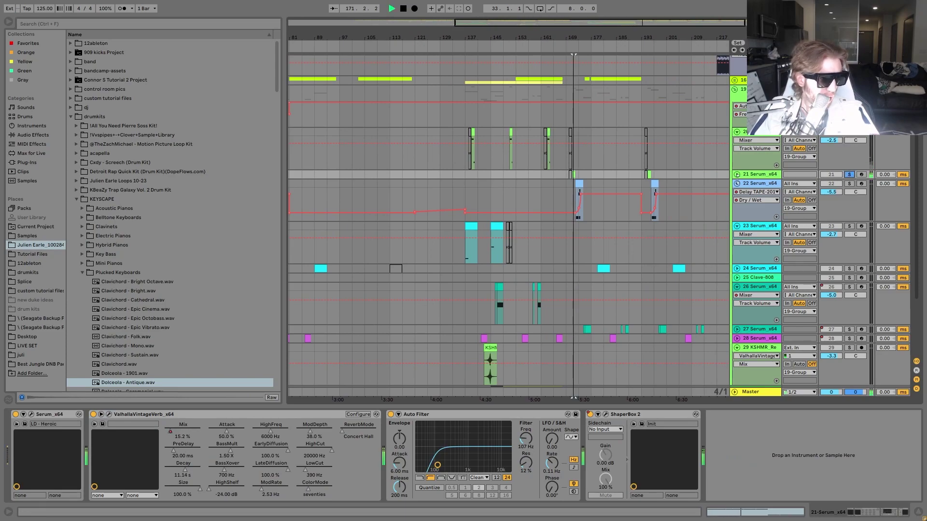
click(738, 174)
key(space)
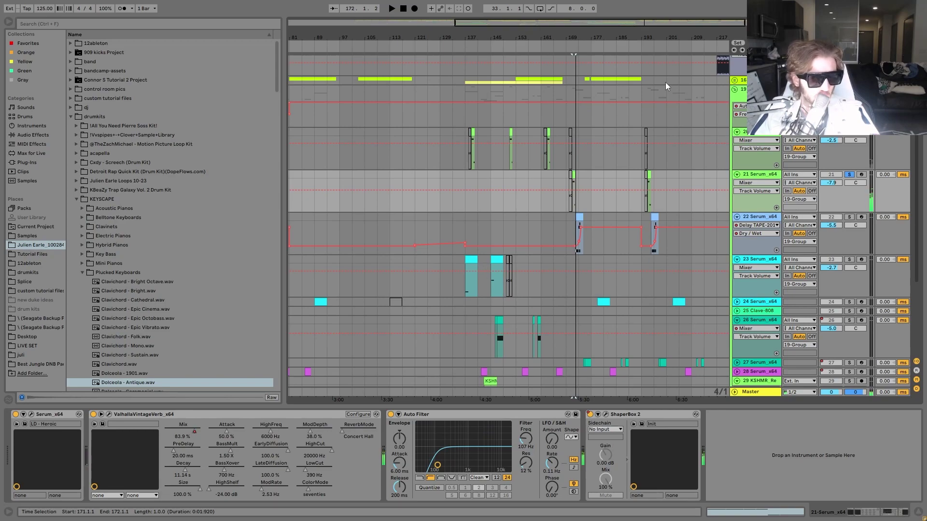
Play the first 22 Serum_x64 clip soloed and examine its LD - Jesters patch in the Serum window.
click(578, 217)
key(space)
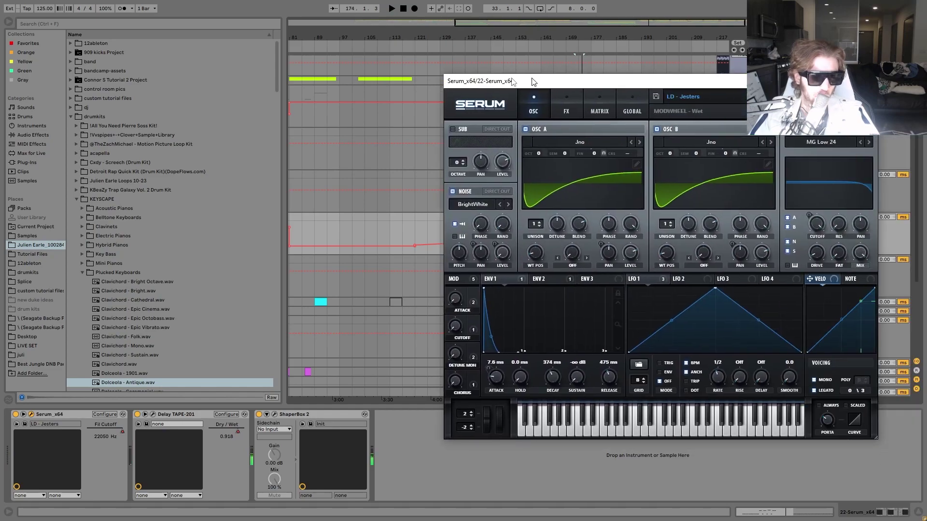
drag(531, 81, 438, 87)
click(780, 85)
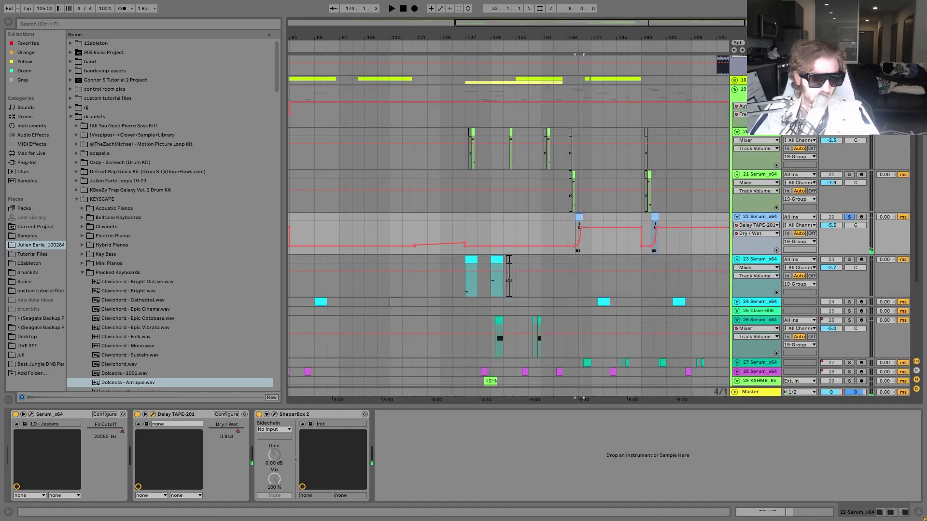
Examine the Delay TAPE-201 settings on 22 Serum_x64 and replay its clip.
drag(926, 101, 369, 117)
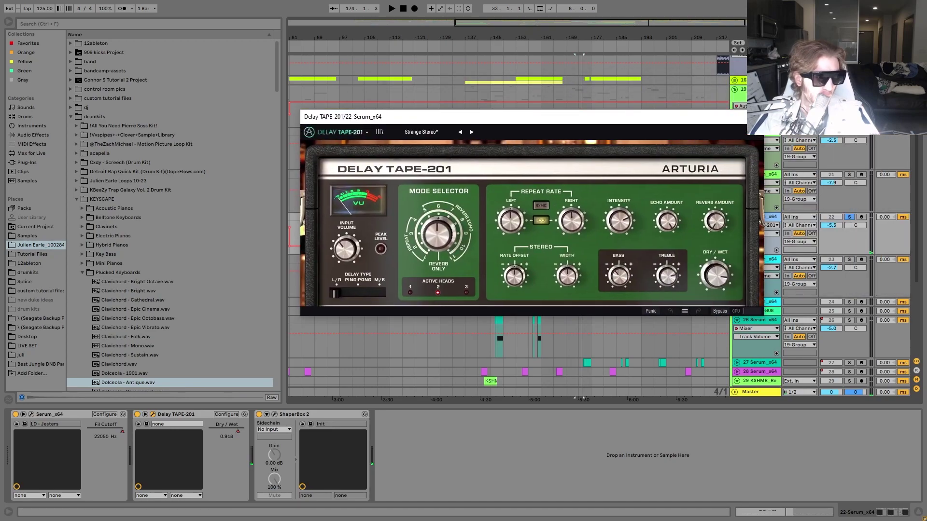
click(753, 117)
key(space)
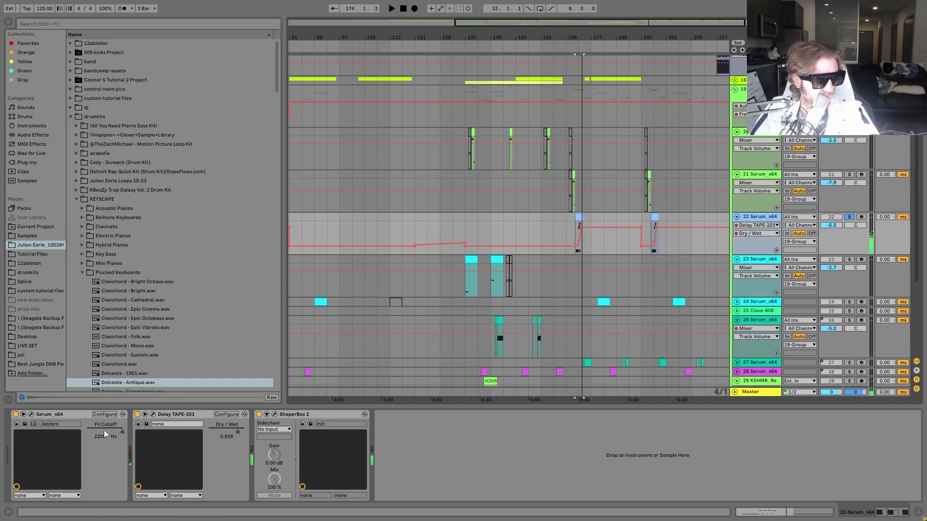
Solo 23 Serum_x64 and play its second clip.
click(849, 260)
click(494, 260)
key(space)
key(space)
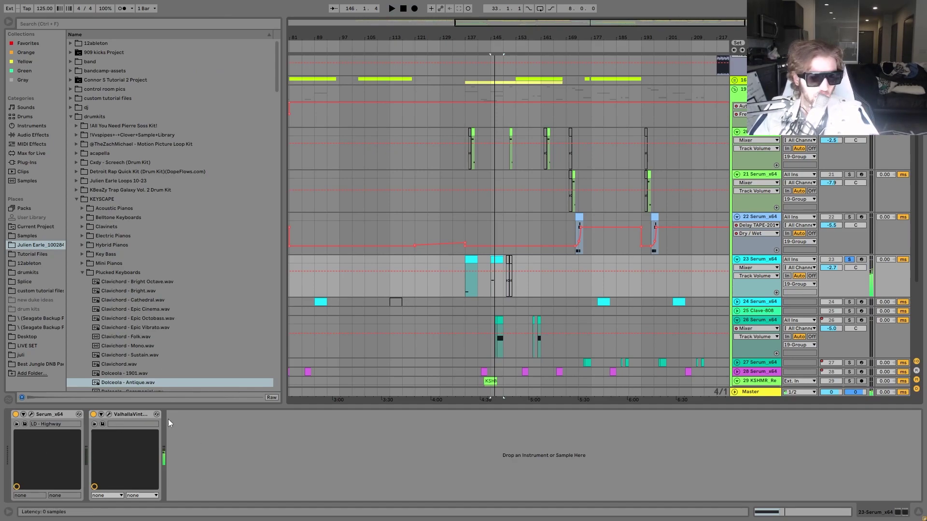
Solo and unfold 24 Serum_x64, and play its clip at bar 179.
scroll(589, 274, down, 3)
click(849, 274)
click(599, 274)
key(space)
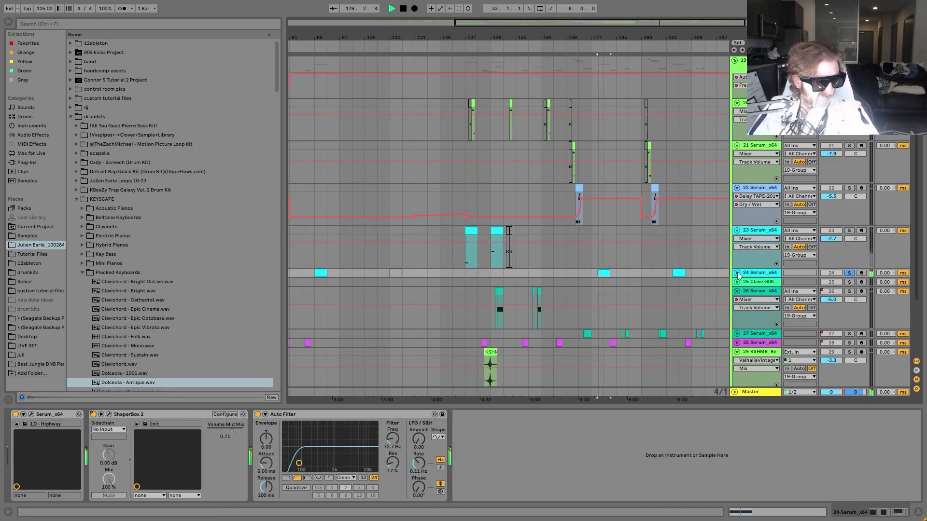
click(737, 273)
key(space)
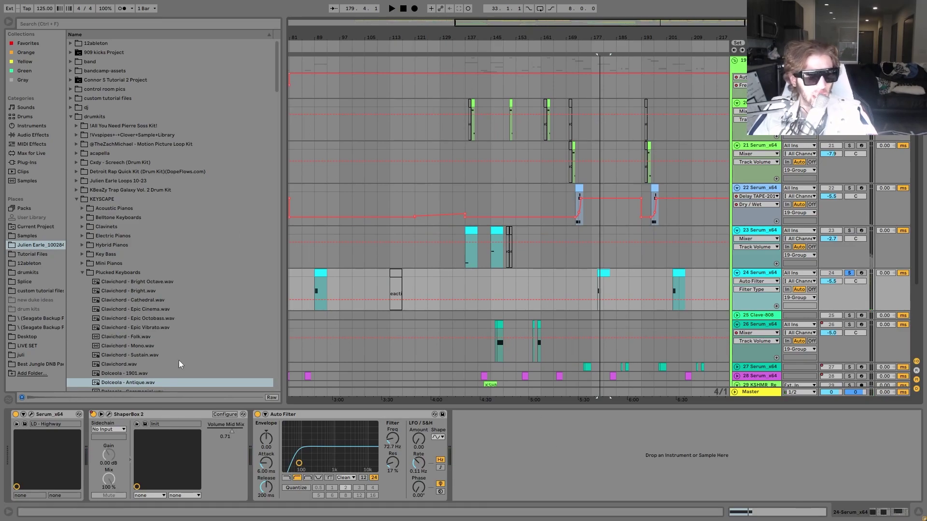
Solo 26 Serum_x64 and play its clip from bar 147.
scroll(483, 198, down, 2)
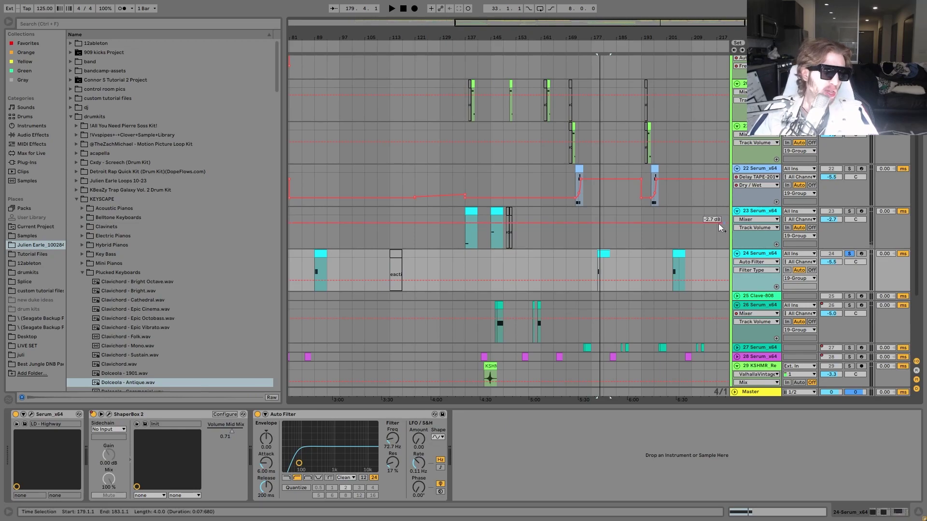
click(916, 371)
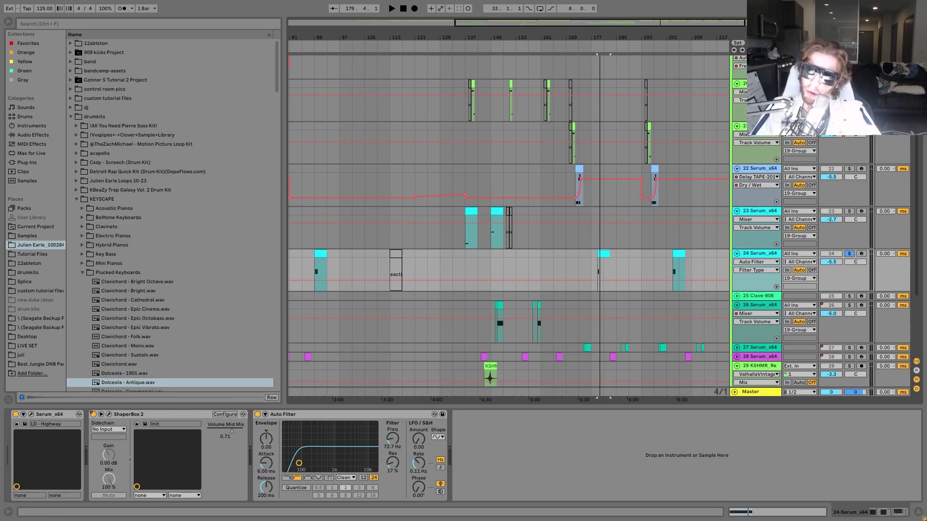
scroll(628, 325, down, 1)
click(769, 286)
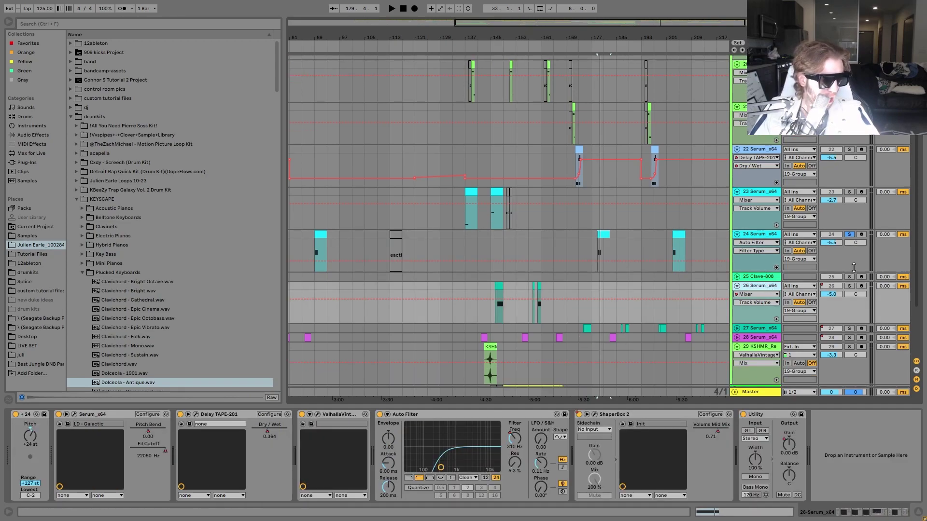
click(849, 286)
click(499, 291)
key(space)
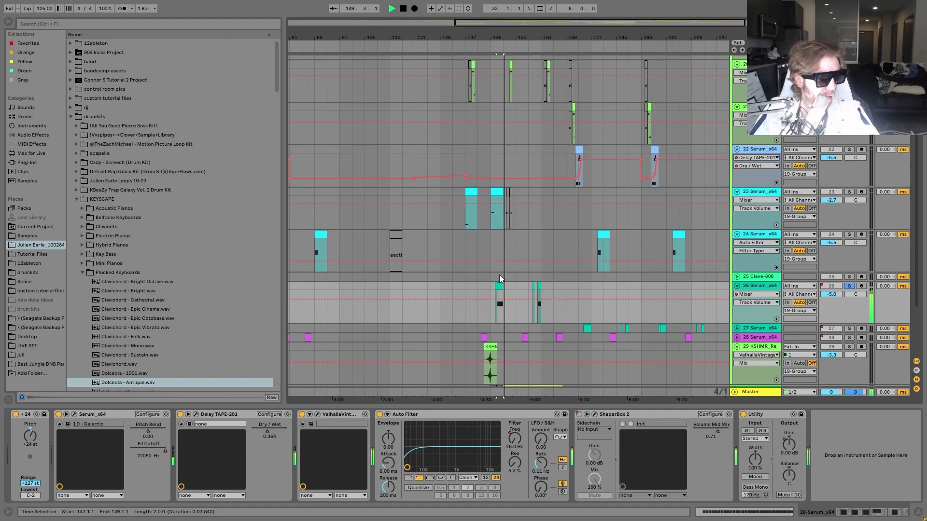
key(space)
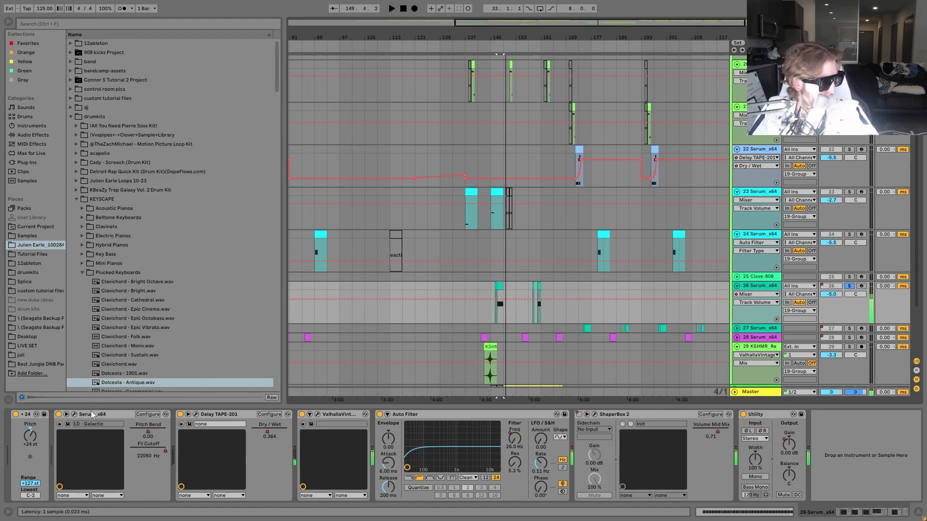
Examine the LD - Galactic patch of 26 Serum_x64 in the Serum window while replaying the clip.
click(74, 414)
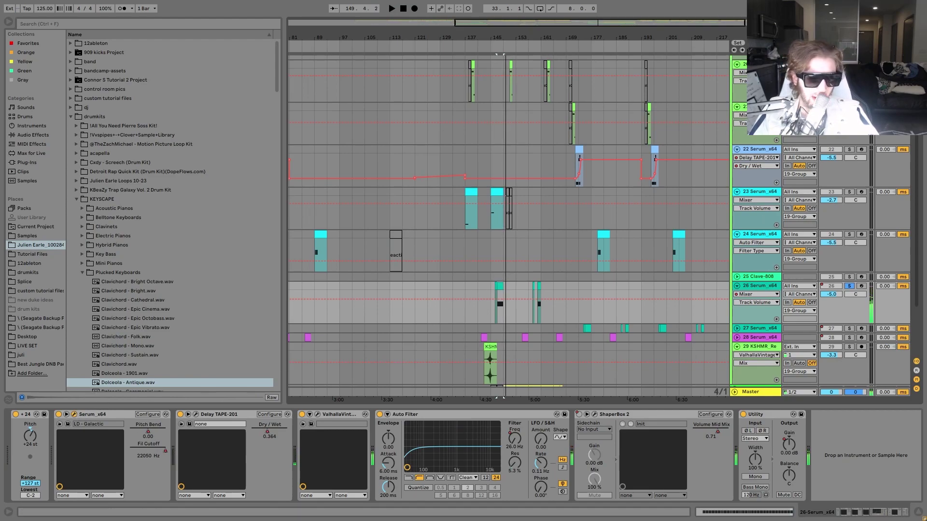
drag(917, 174, 480, 122)
key(space)
click(875, 116)
key(space)
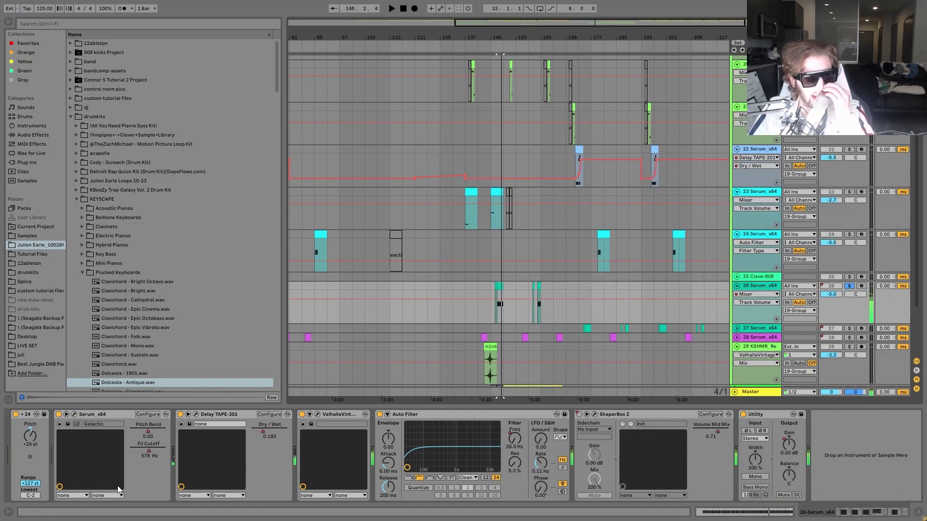
Examine the MIDI notes in the 26 Serum_x64 clip at bar 147, and arm the track.
double_click(501, 287)
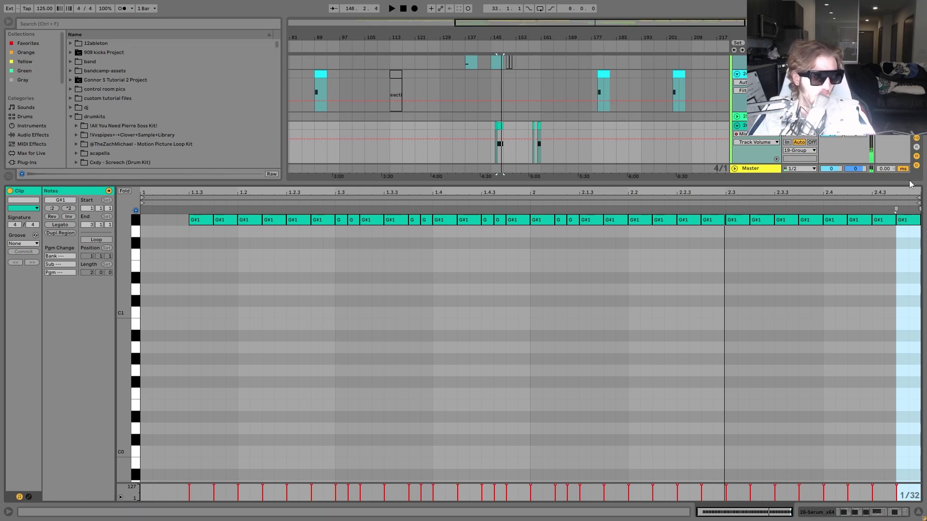
key(shift+Tab)
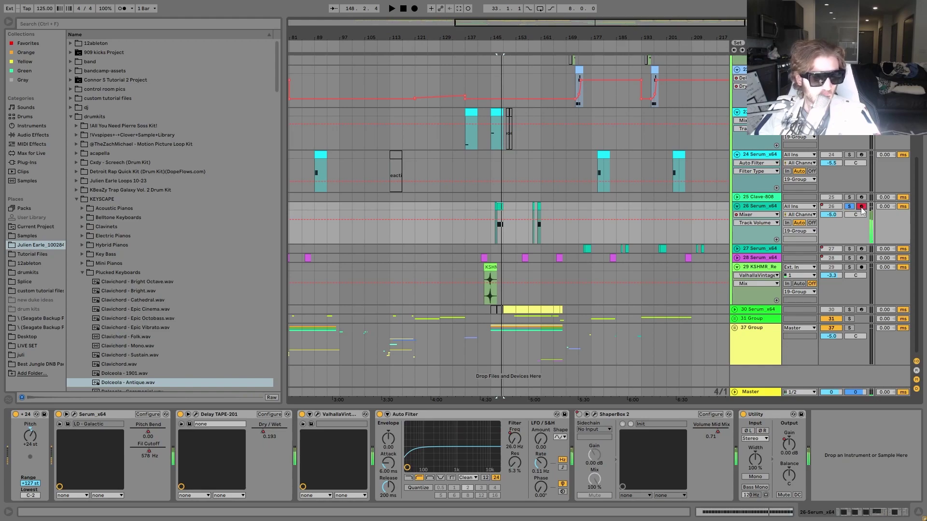
key(z)
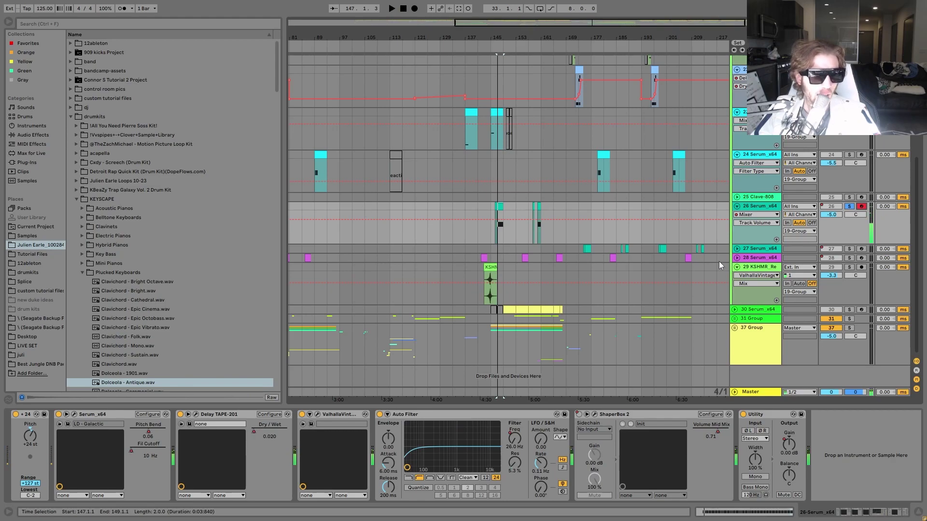
Show the Serum Pitch Bend automation on 26 Serum_x64 and play its clip from bar 147.
right_click(148, 432)
click(504, 206)
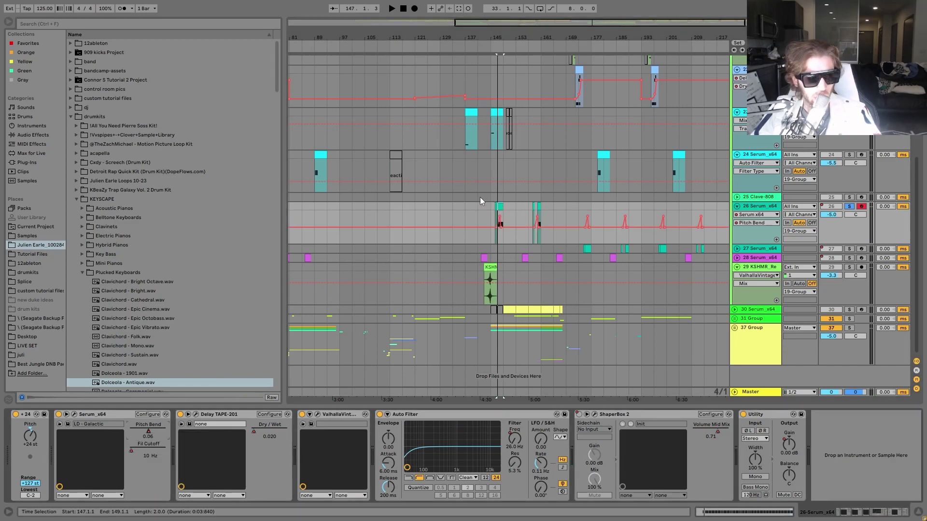
key(space)
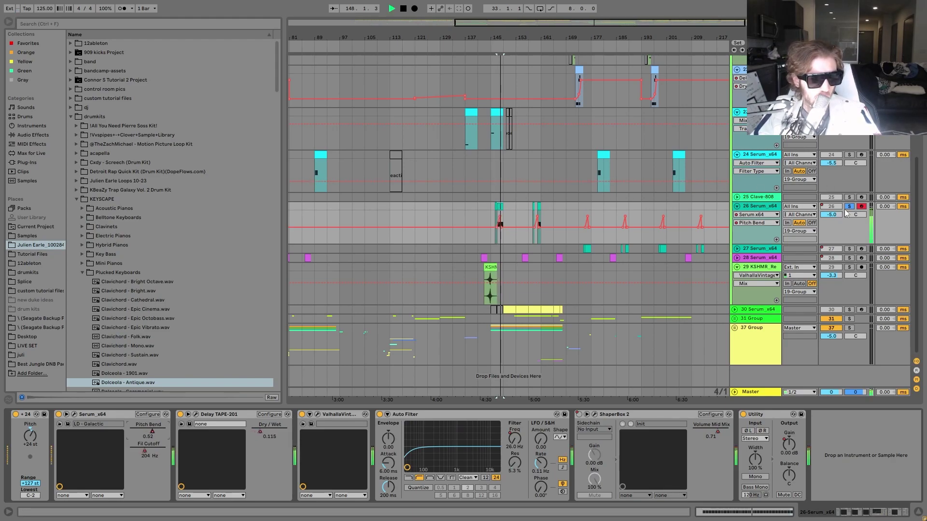
Examine the Gated Reverb settings of Delay TAPE-201 on 26 Serum_x64 during playback, including its expanded equalizer and LFO section.
key(space)
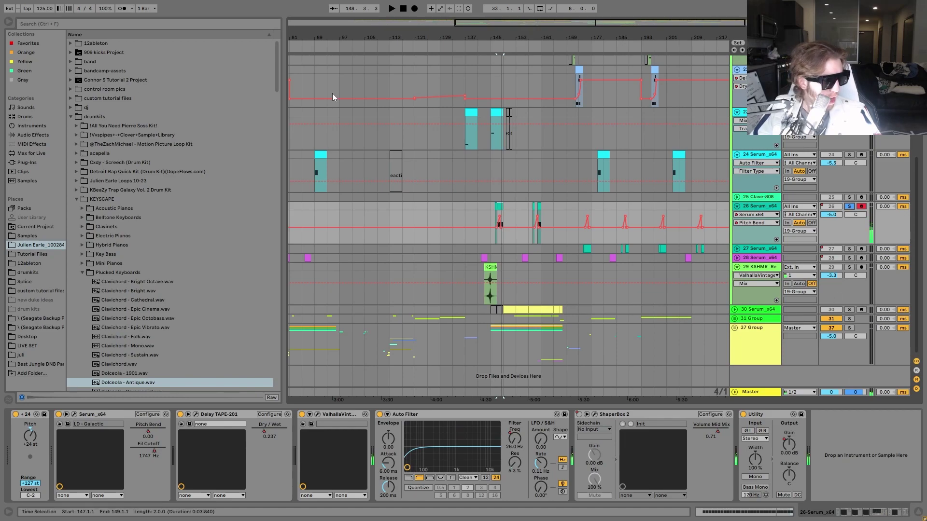
click(196, 415)
drag(838, 137, 207, 120)
key(space)
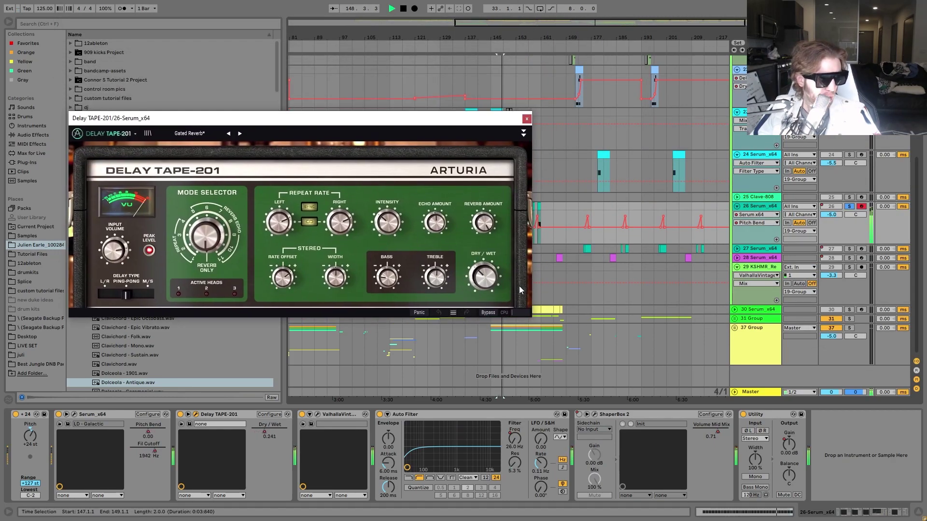
click(523, 133)
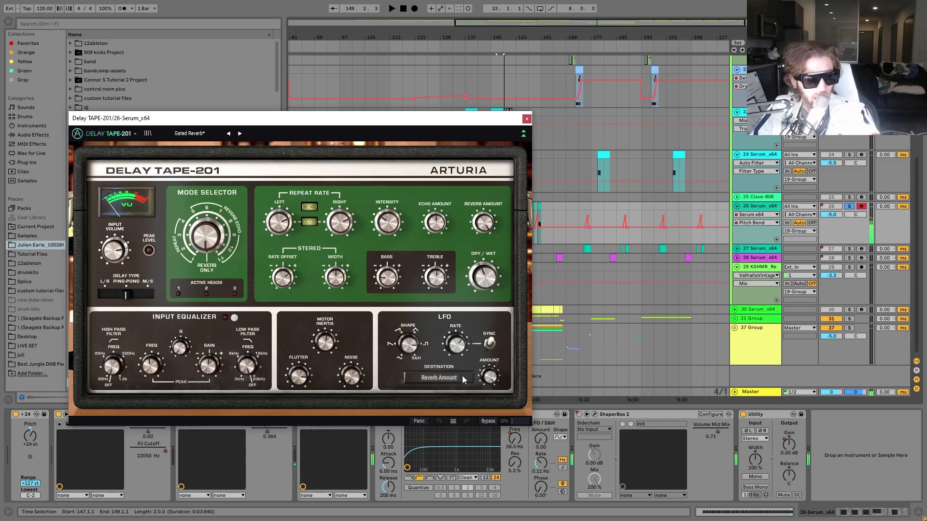
click(523, 135)
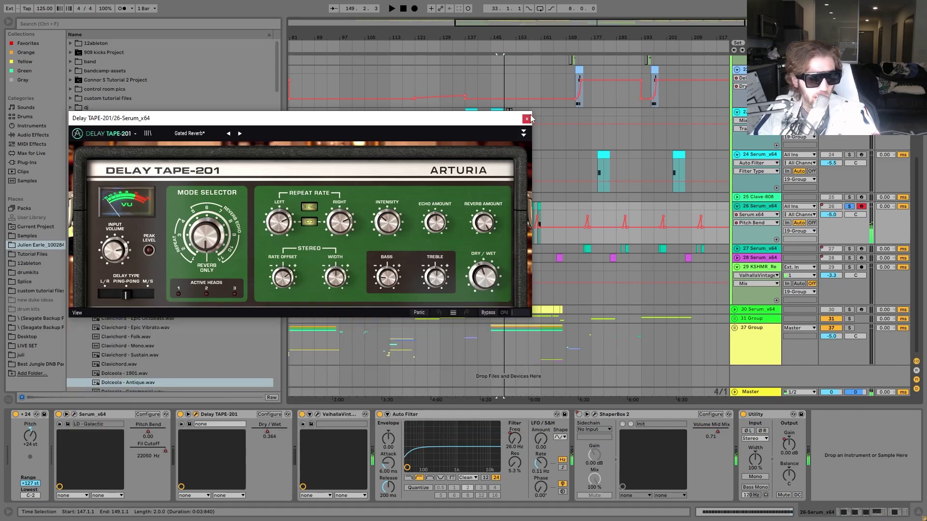
click(527, 118)
Replay the 26 Serum_x64 clip from bar 147 and show the track's ValhallaVintageVerb Mix automation with the reverb's parameters expanded.
key(space)
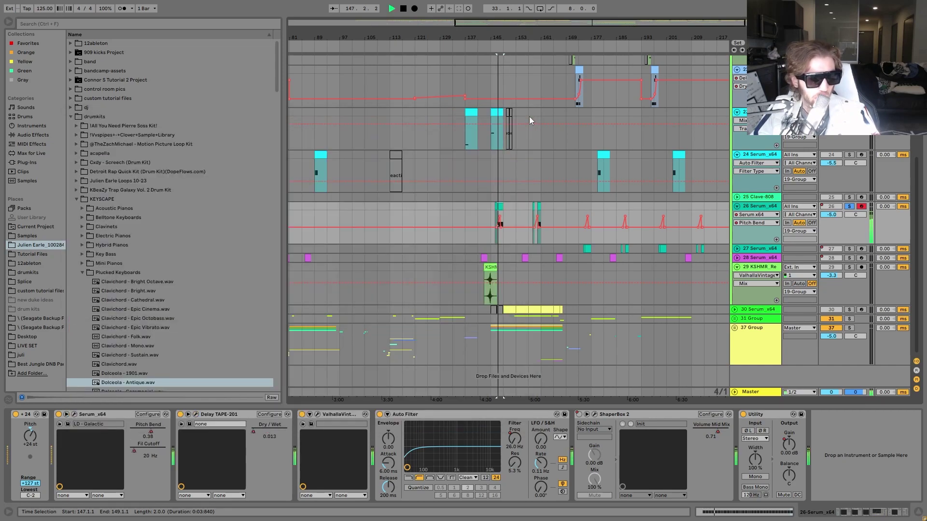
key(space)
click(309, 414)
right_click(388, 431)
click(667, 412)
scroll(698, 466, right, 1)
scroll(700, 465, right, 3)
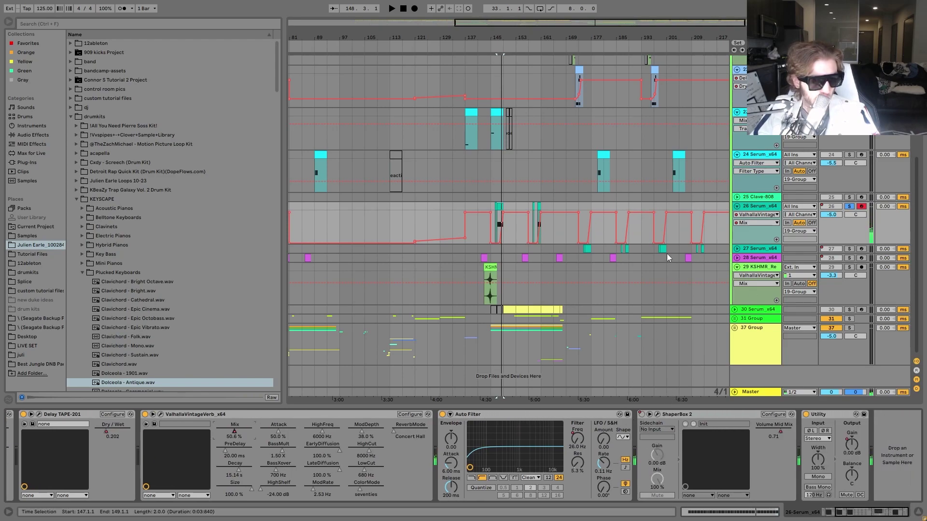
Show the Utility Gain automation on 26 Serum_x64 and play the track from bar 160.
click(858, 447)
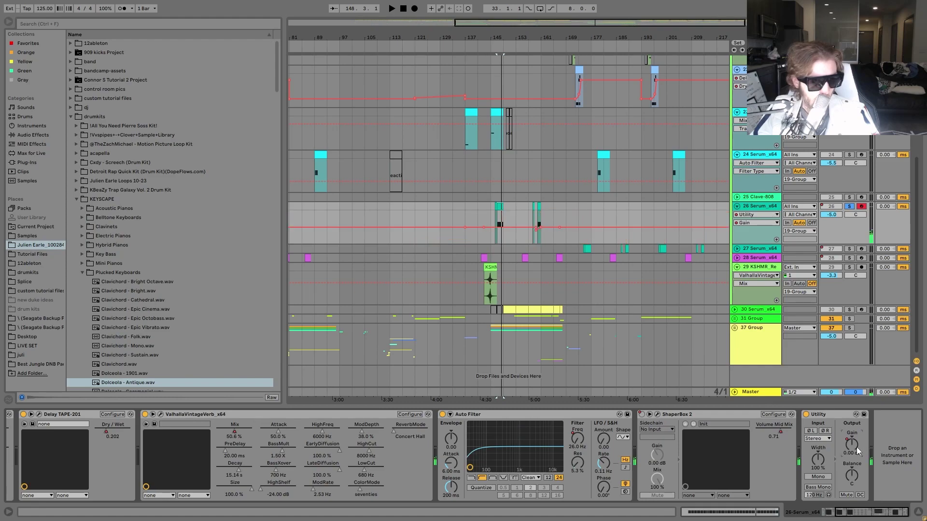
click(539, 209)
key(space)
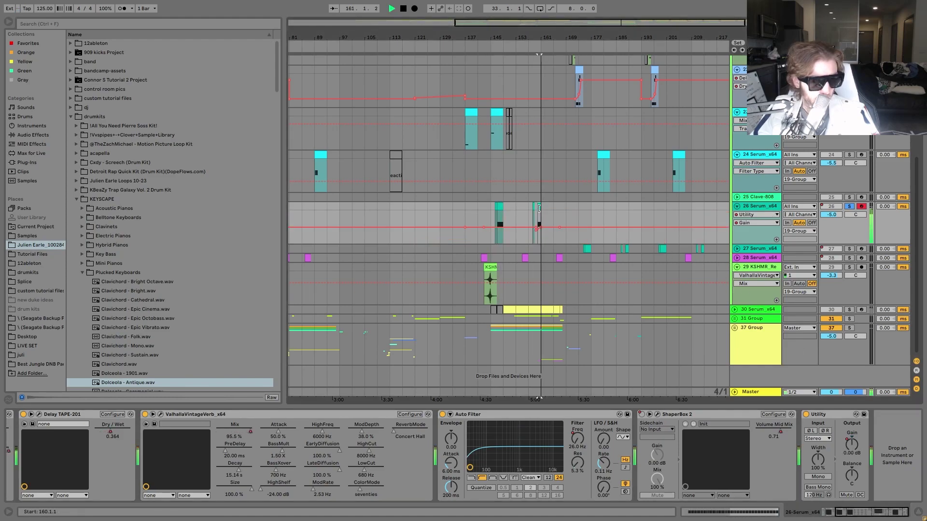
Solo 27 Serum_x64 and play its clip from bar 175.
click(849, 249)
click(586, 249)
key(space)
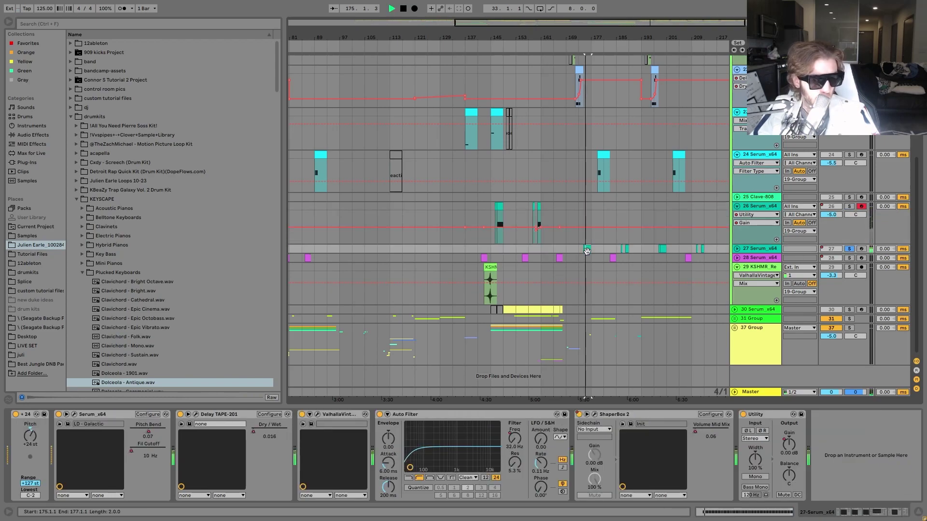
key(space)
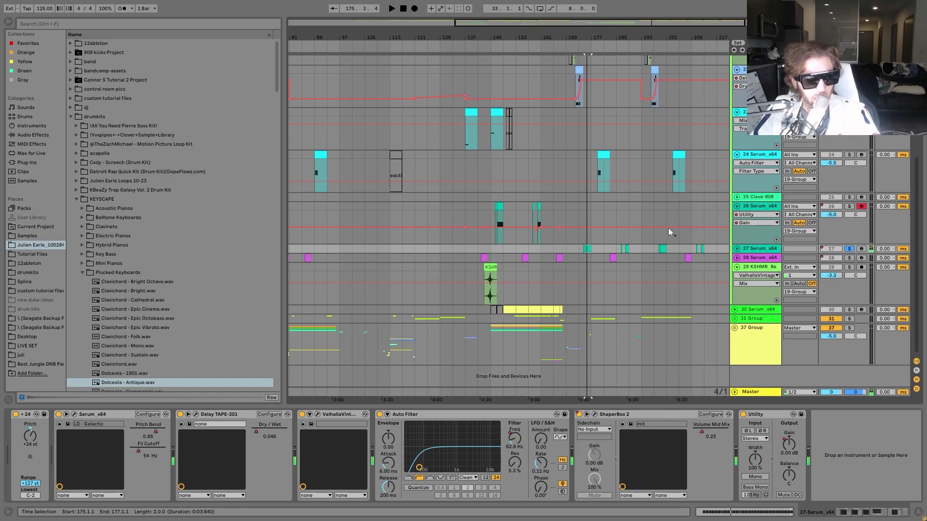
Solo 28 Serum_x64, play its clip from bar 166 and unfold the track.
click(849, 258)
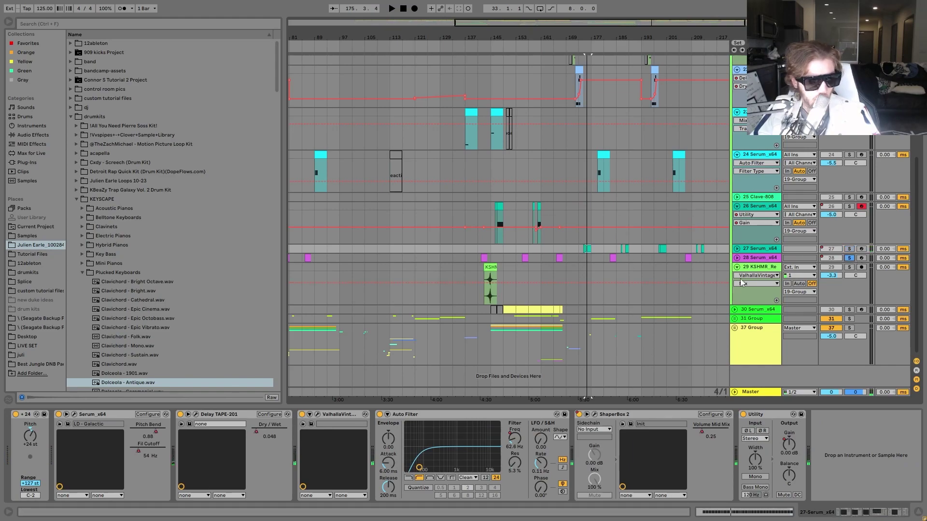
click(557, 258)
key(space)
click(736, 257)
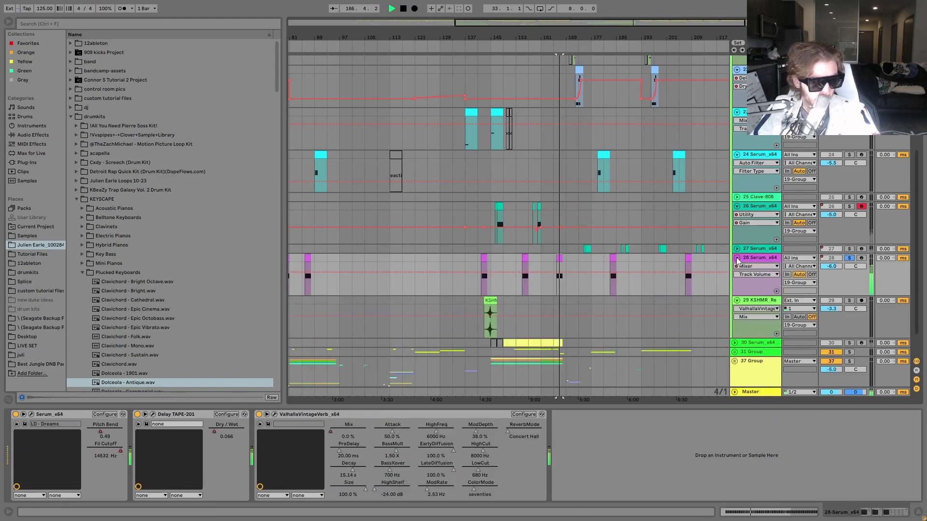
key(space)
Examine the MIDI notes in the 28 Serum_x64 clip at bar 166, return to the track's devices and replay the clip.
double_click(560, 258)
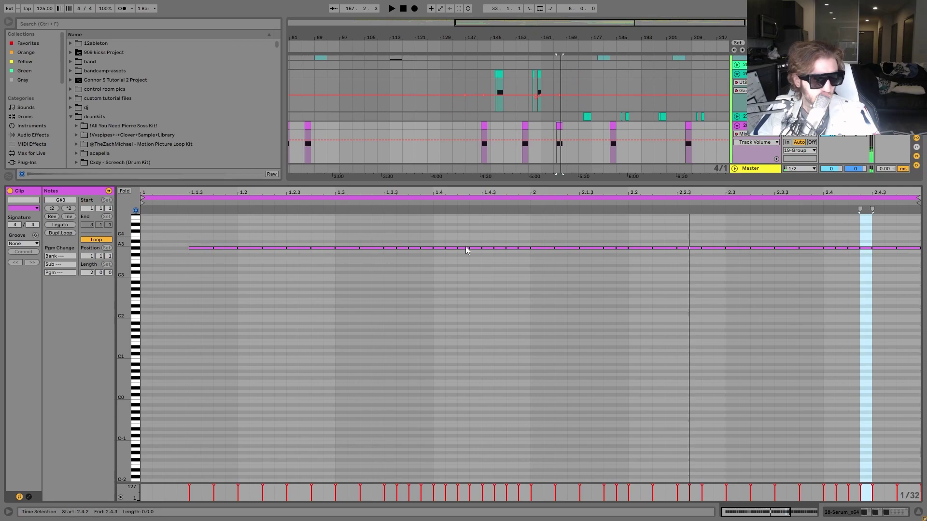
double_click(742, 127)
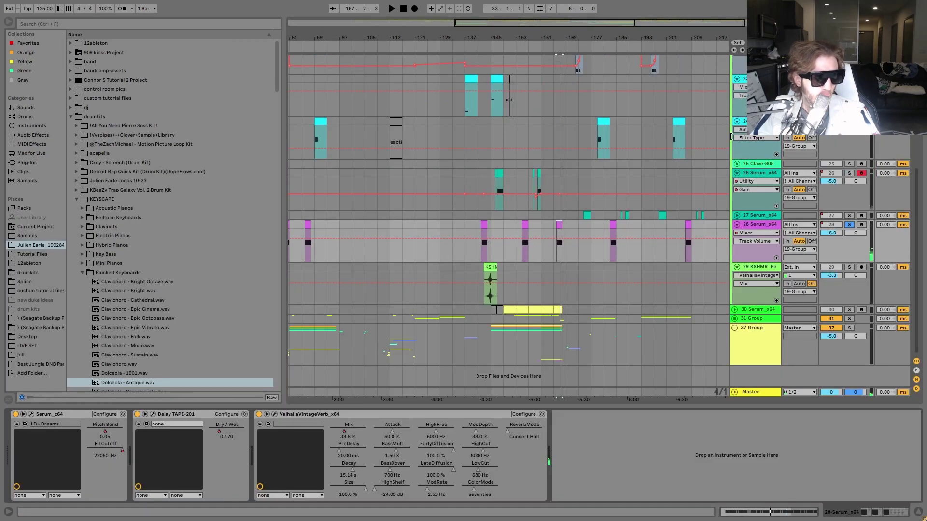
key(space)
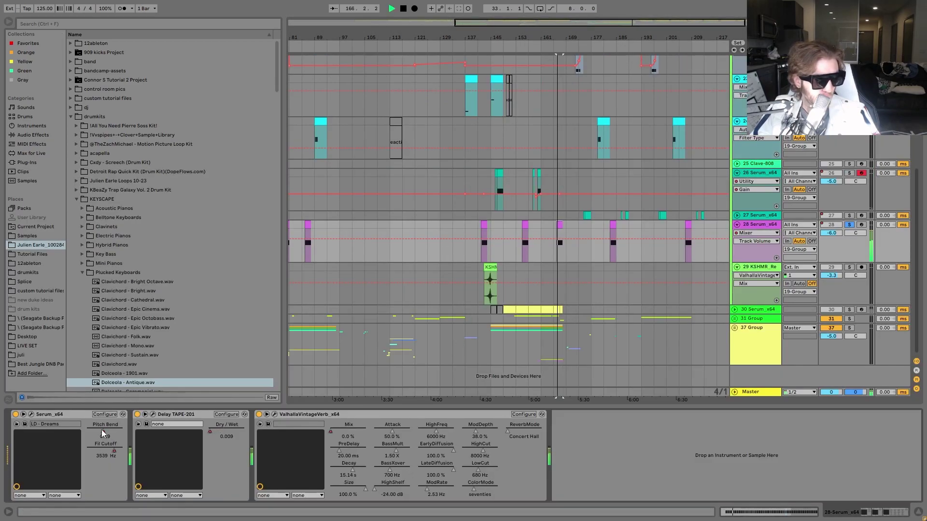
key(space)
Show the Serum Pitch Bend automation on 28 Serum_x64 and replay its clip from bar 166.
right_click(103, 433)
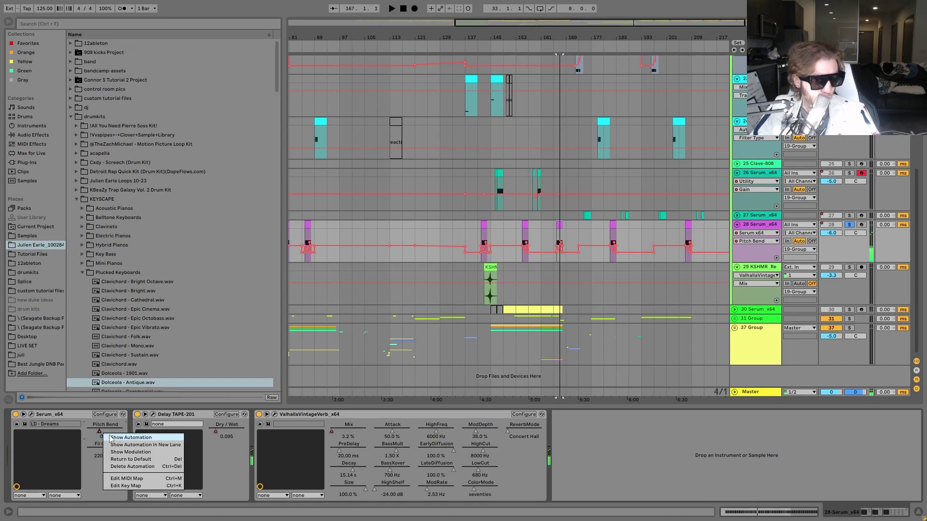
click(86, 447)
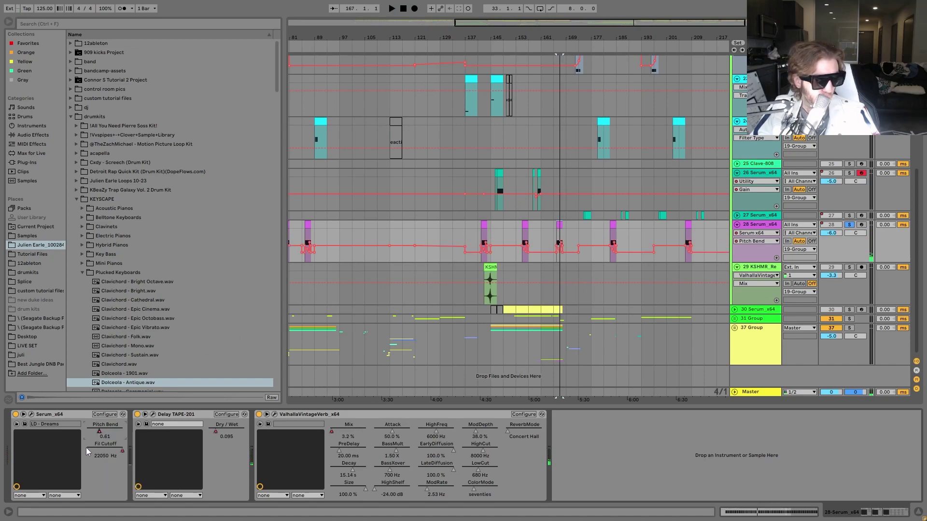
key(space)
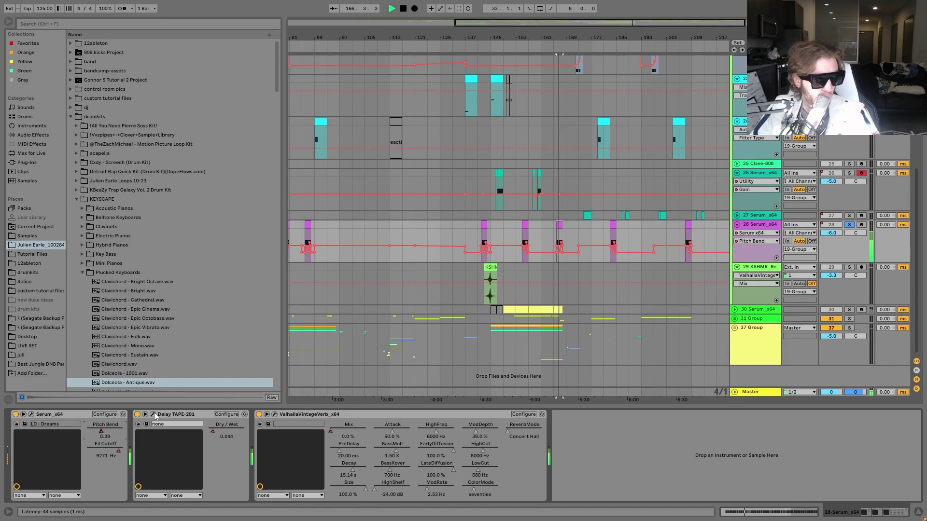
Examine the Gated Reverb settings of Delay TAPE-201 on 28 Serum_x64, stop playback and close the plug-in window.
drag(926, 147, 385, 159)
key(space)
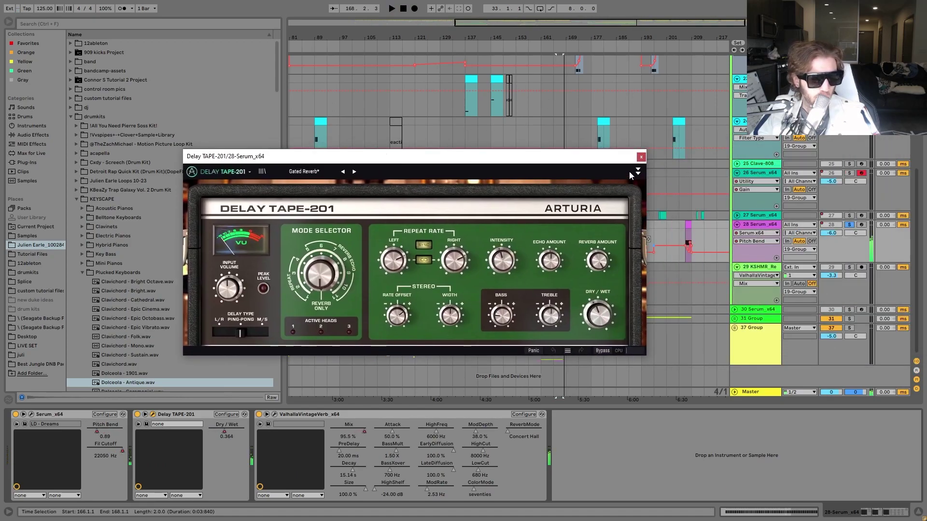
click(641, 157)
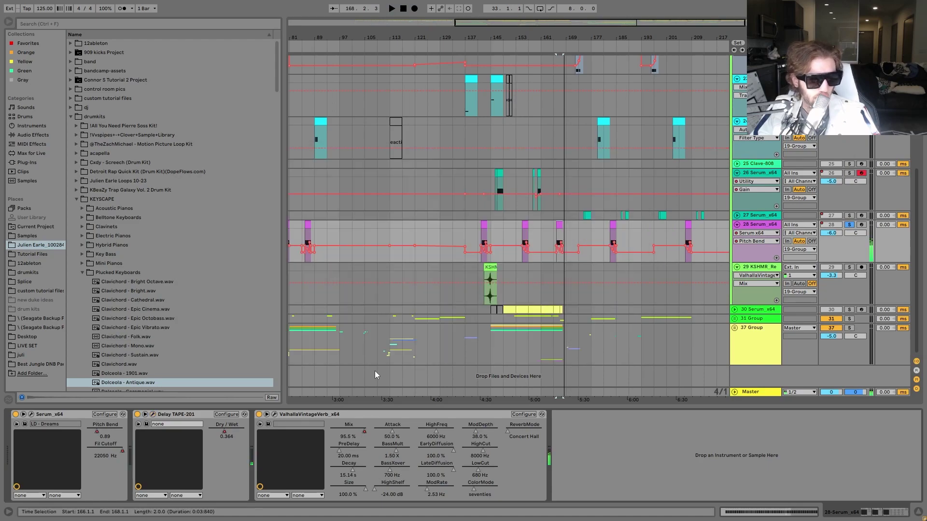
Solo the 29 KSHMR_Reverse_Vocal track, play its clip from bar 143 and unsolo it to hear the full mix.
click(849, 267)
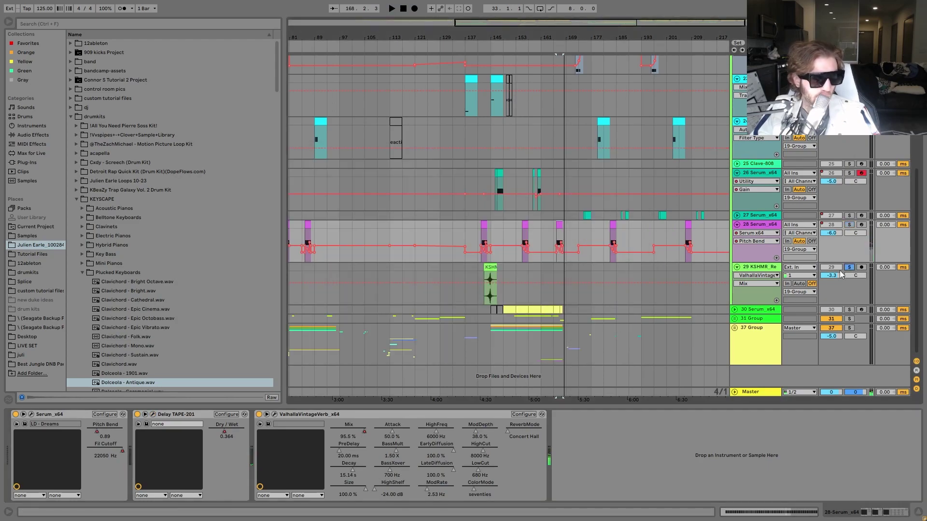
click(490, 267)
key(space)
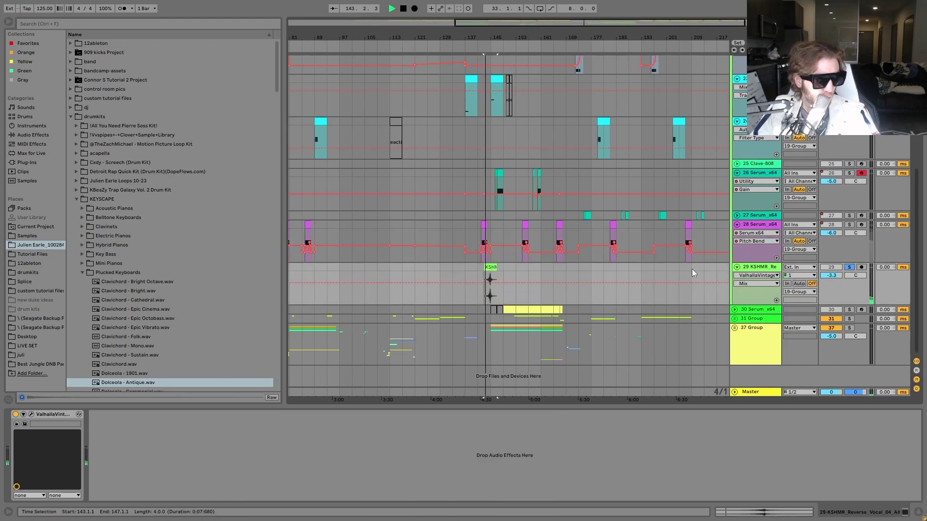
click(849, 268)
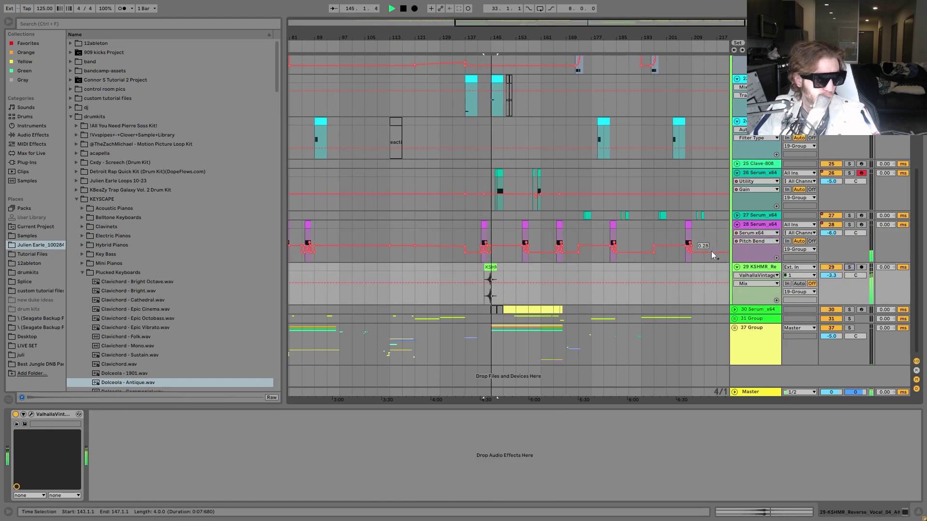
key(space)
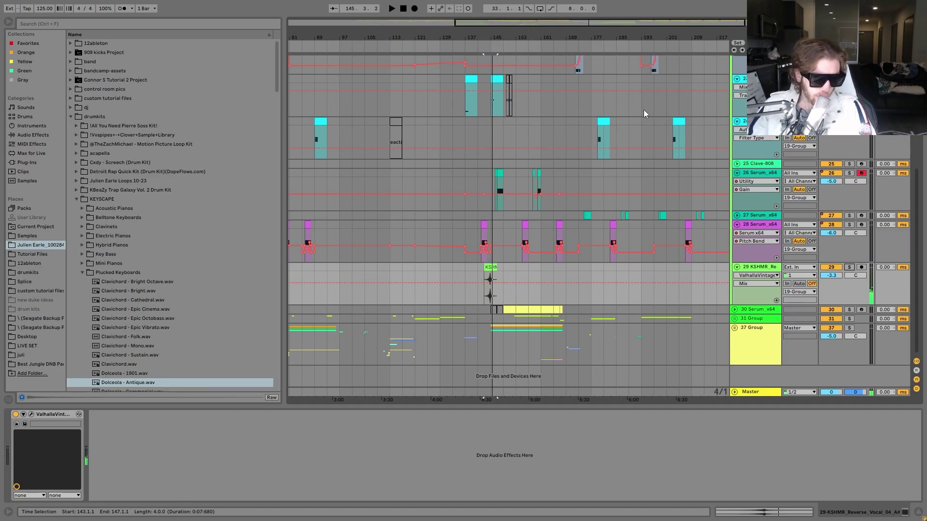
Solo 30 Serum_x64, play its clip from bar 157 and unfold the track.
scroll(403, 270, up, 2)
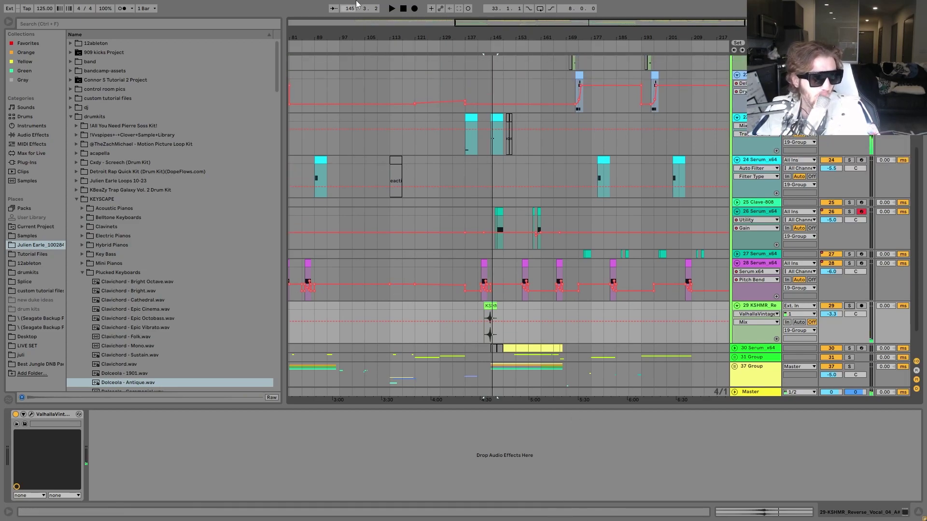
scroll(481, 197, up, 2)
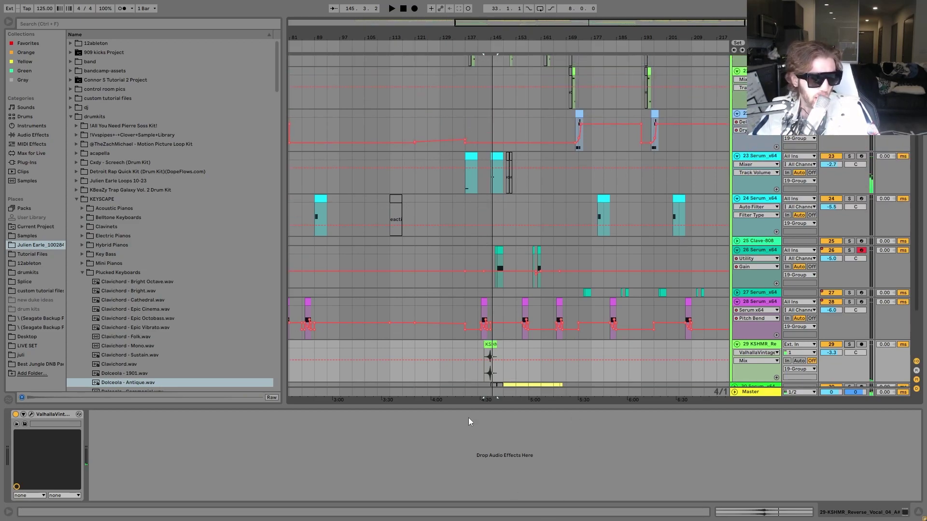
scroll(662, 196, down, 2)
click(850, 313)
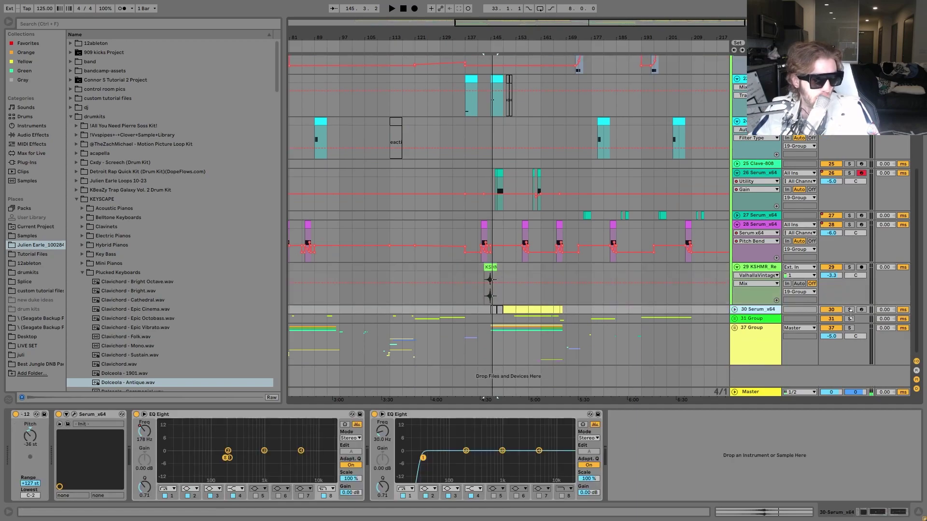
click(850, 312)
click(531, 310)
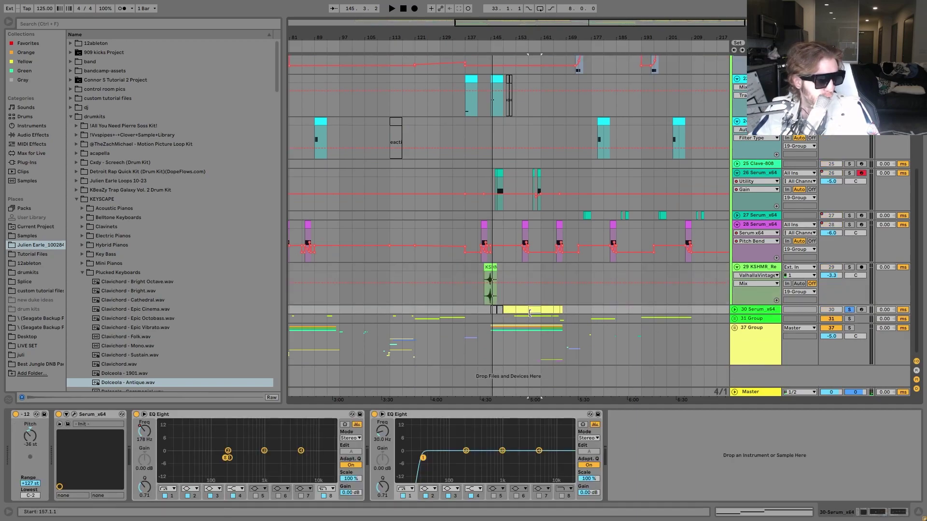
key(space)
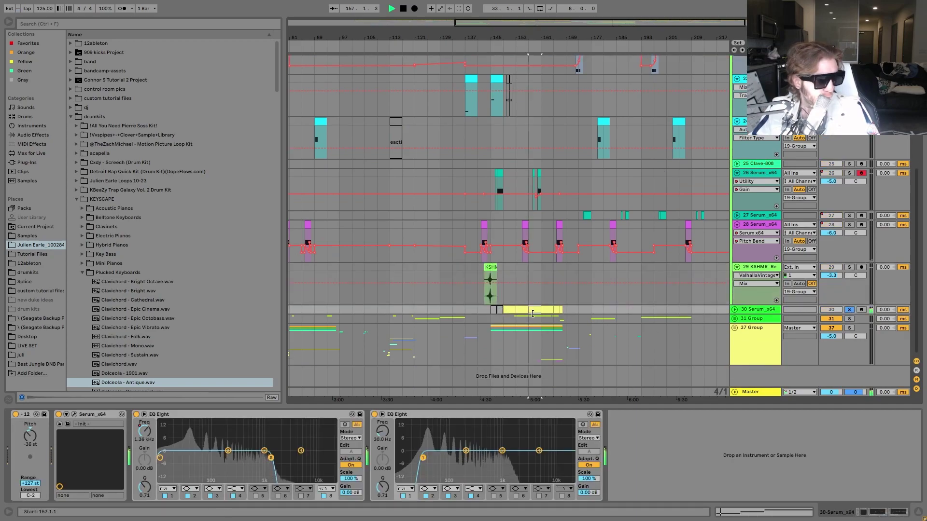
click(735, 310)
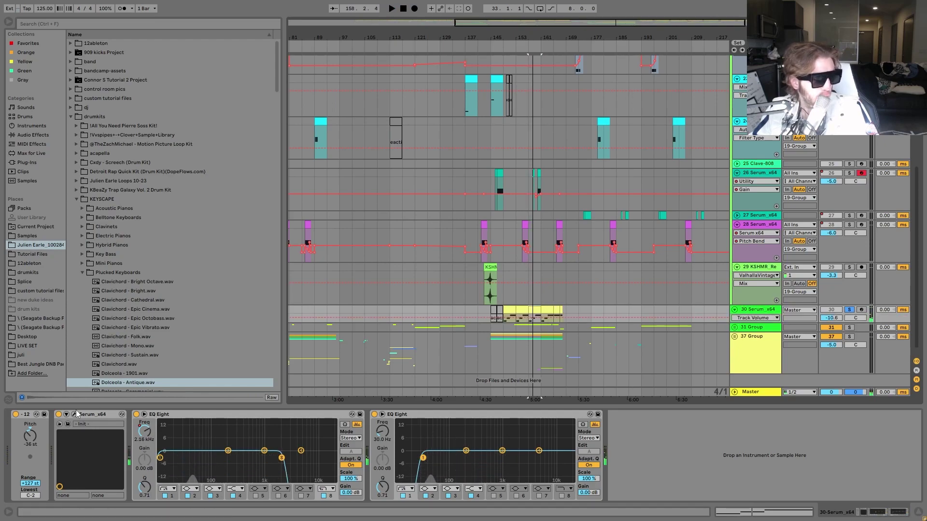
Examine the Init patch of 30 Serum_x64 in the Serum window, close it and replay the clip from bar 157.
drag(926, 73, 322, 98)
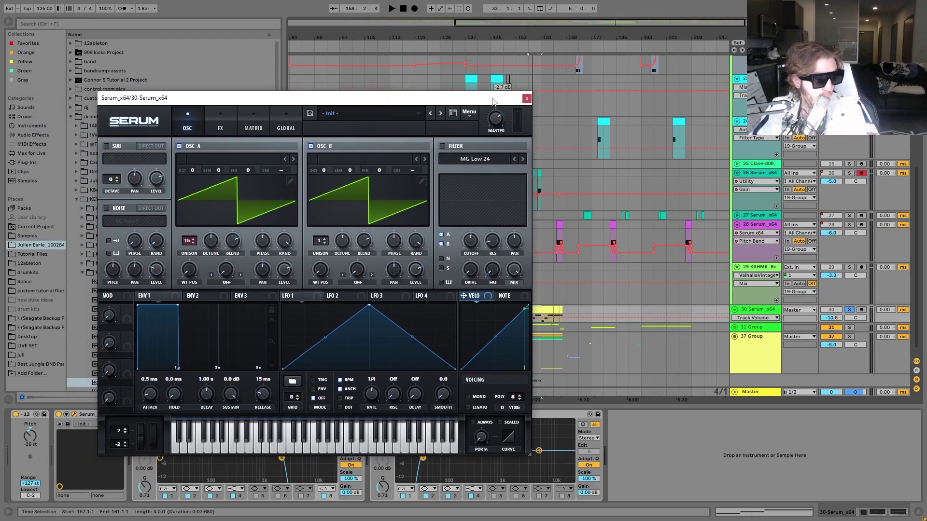
click(527, 98)
key(space)
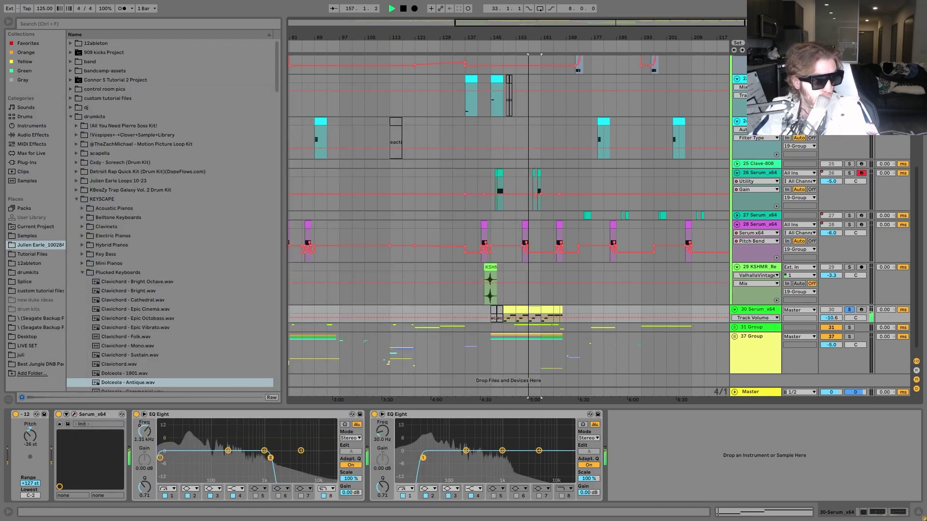
Solo and unfold 31 Group during playback, and show the effect chain of the 32 Still Young.VOX track.
click(850, 328)
click(734, 327)
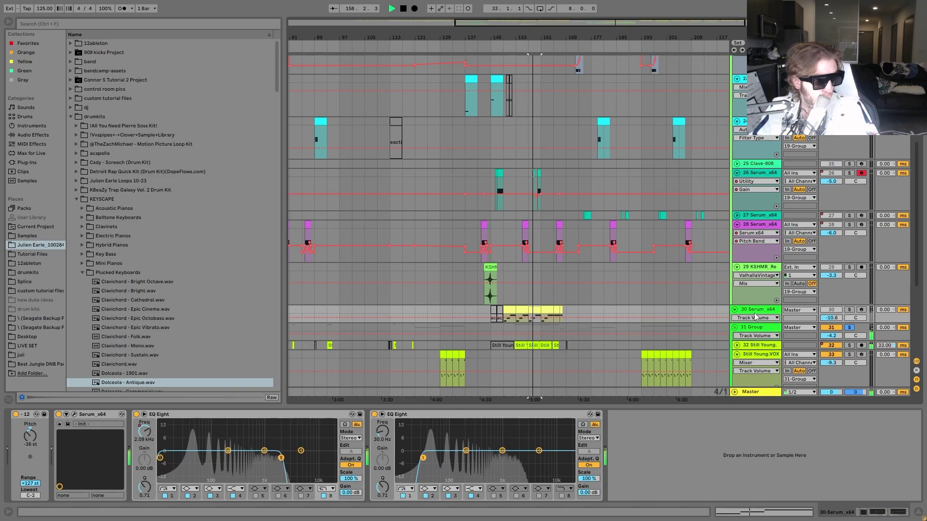
scroll(733, 313, down, 2)
scroll(733, 313, down, 1)
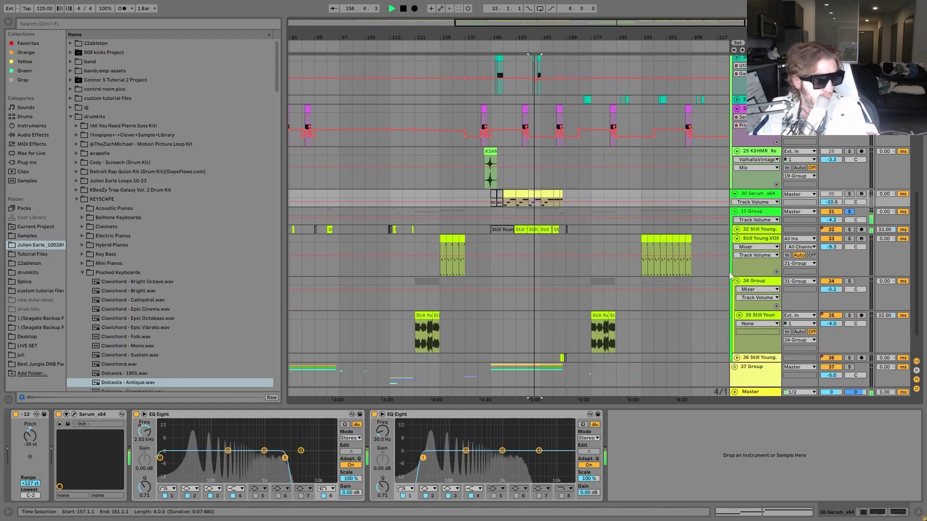
click(752, 233)
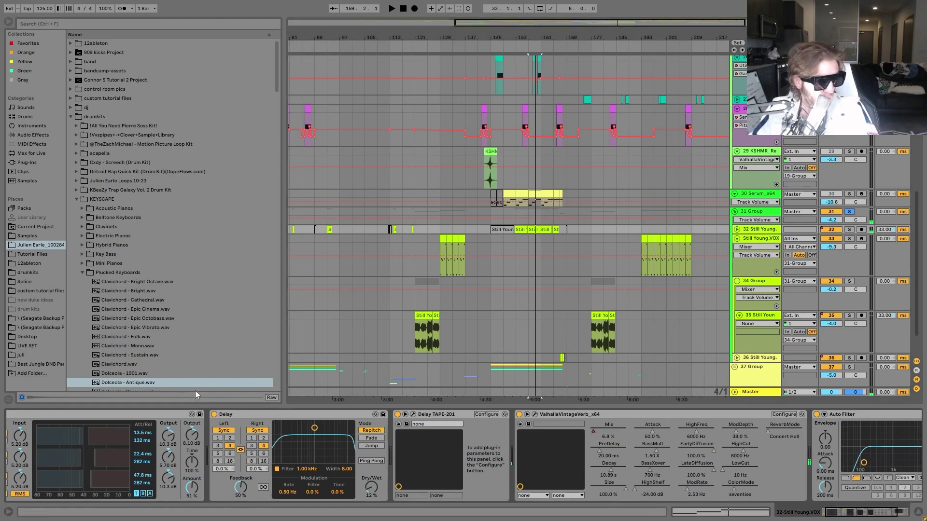
Examine the 32 Still Young.VOX effect chain from OTT through Delay, Delay TAPE-201 and ValhallaVintageVerb to Auto Filter.
scroll(338, 449, right, 3)
scroll(213, 454, left, 2)
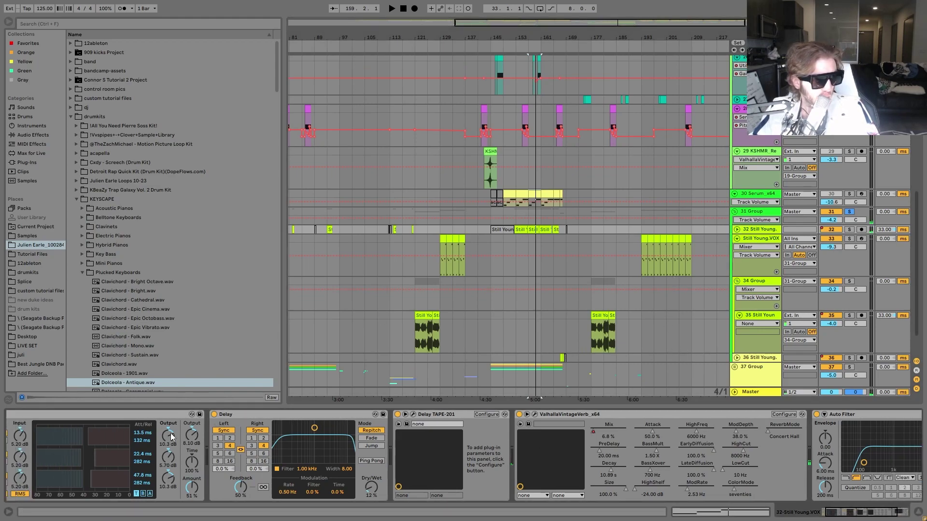
scroll(285, 436, right, 4)
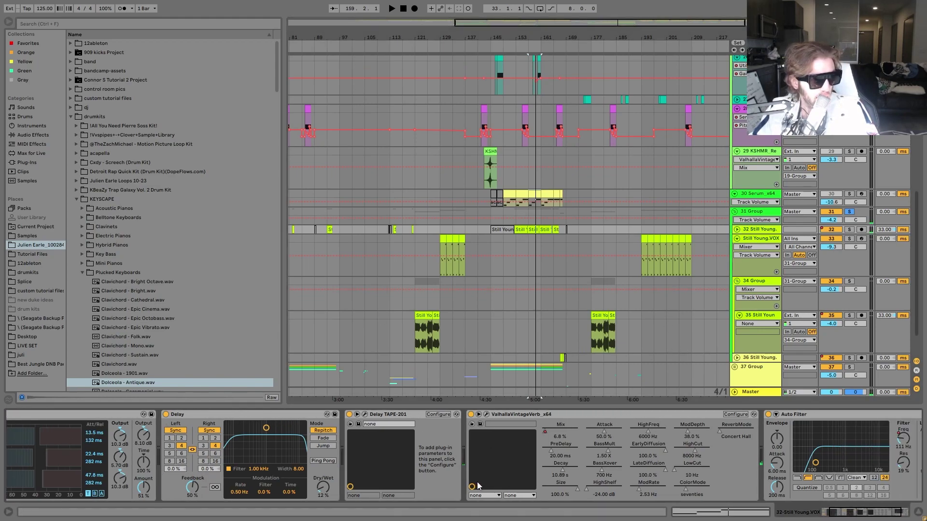
scroll(676, 456, left, 6)
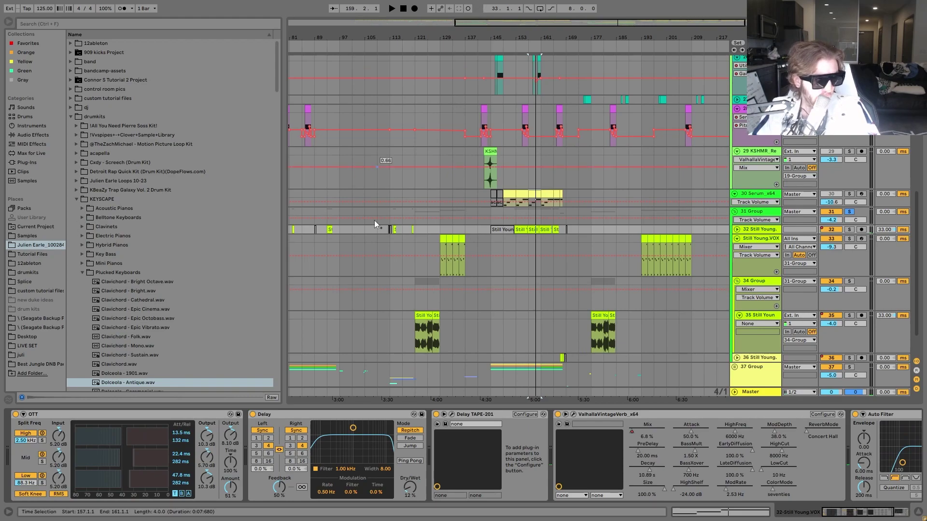
Solo the sliced 33 Still Young.VOX track, play its clip from bar 131, unsolo it during playback and stop.
click(445, 235)
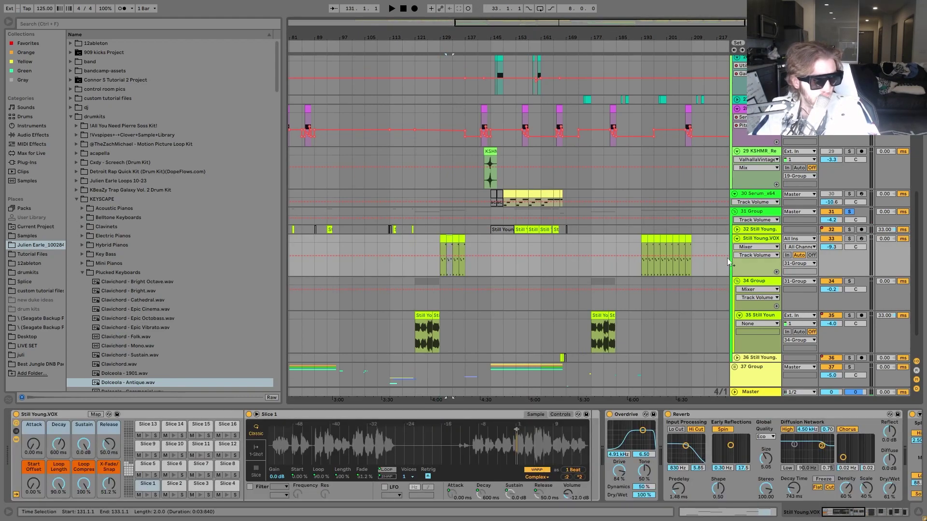
click(850, 239)
key(space)
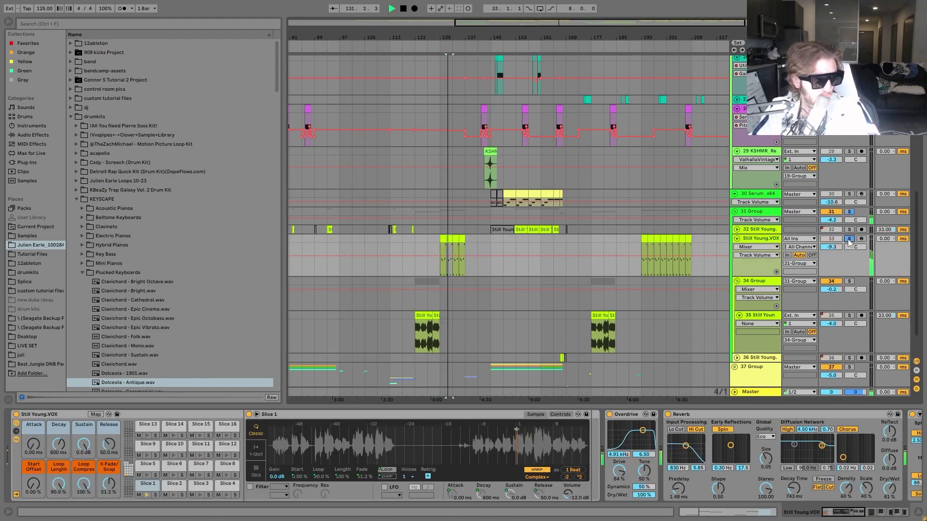
click(849, 239)
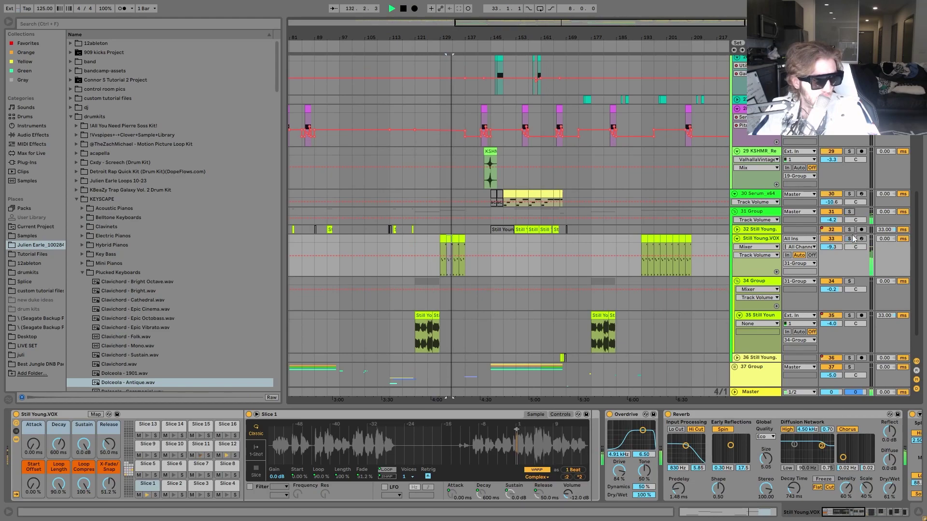
key(space)
Play the 35 Still Young.VOX clip from bar 121 in the mix and stop playback.
scroll(582, 306, down, 2)
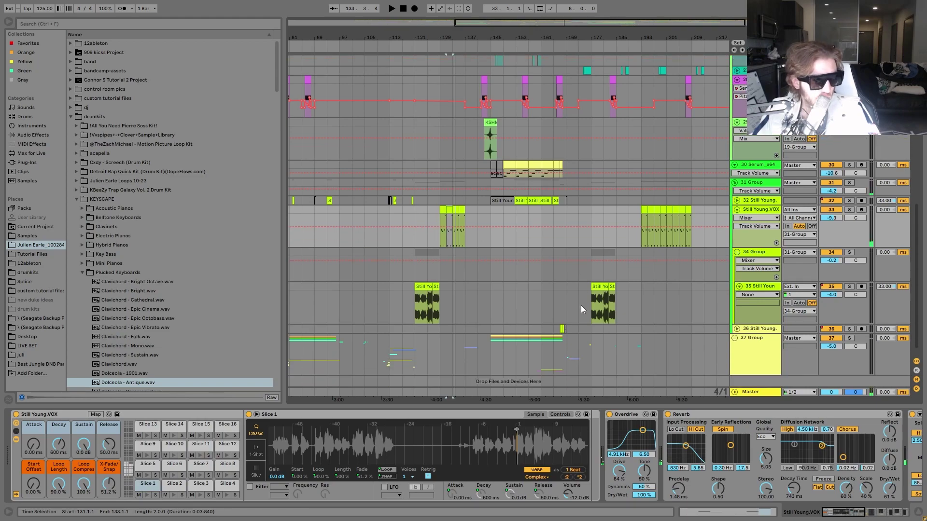
click(415, 313)
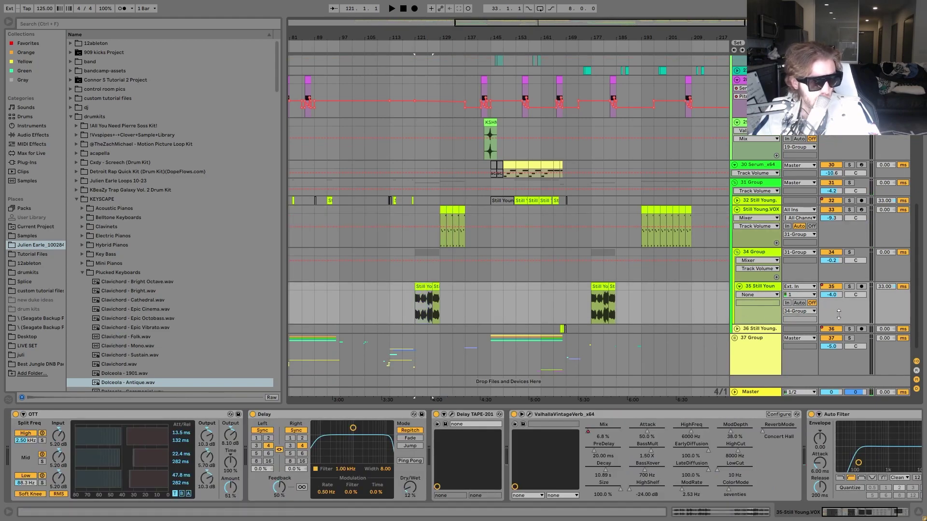
key(space)
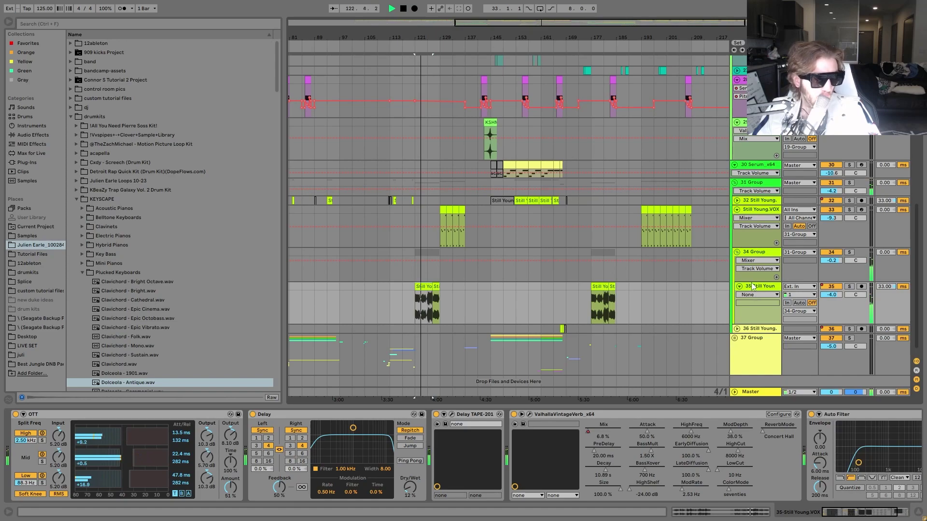
key(space)
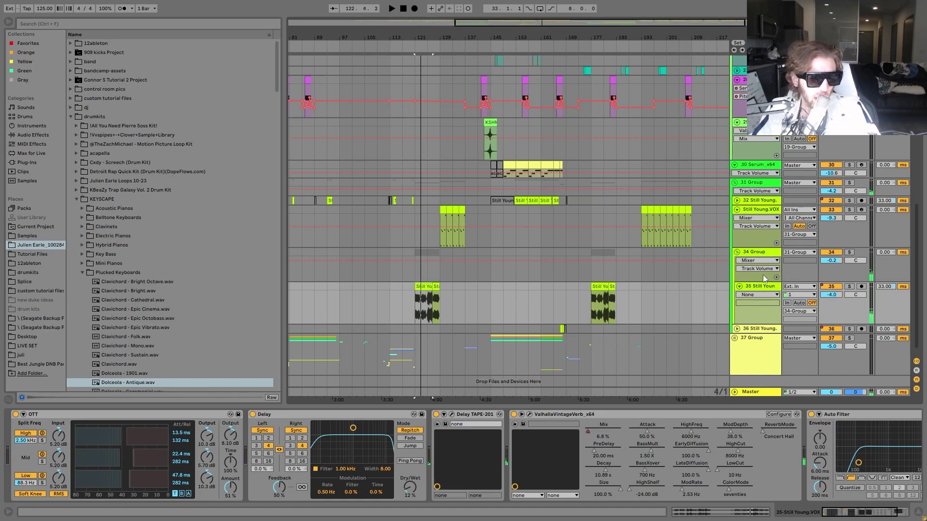
Compare the ShaperBox 2 device on 34 Group with the effect chain of the 35 Still Young.VOX track.
click(749, 254)
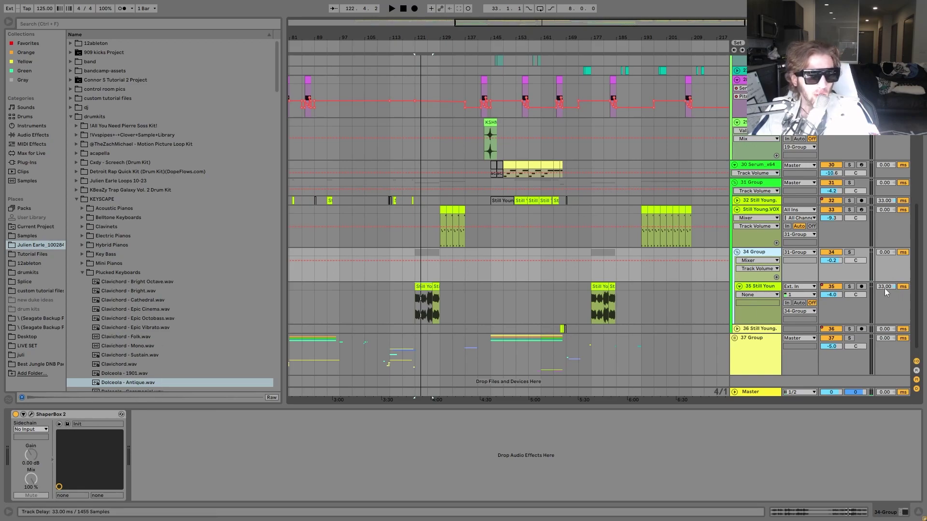
click(748, 302)
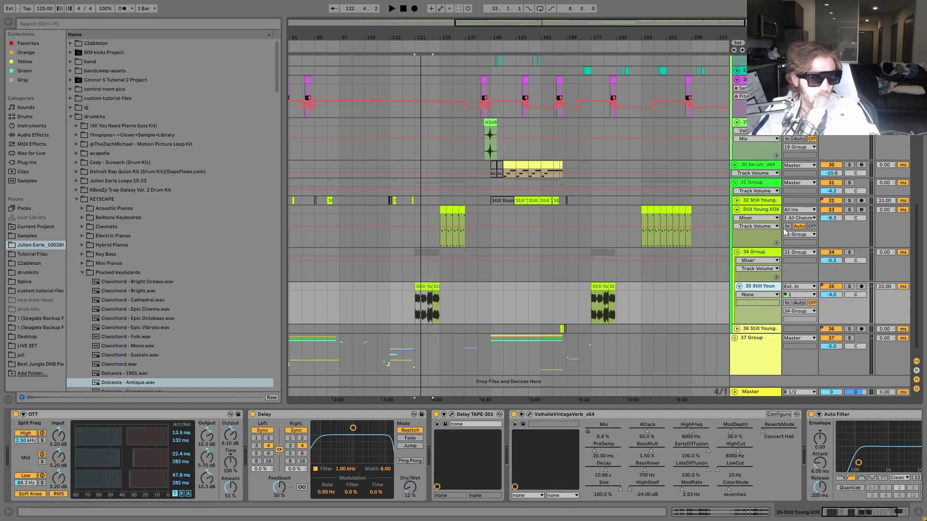
click(767, 255)
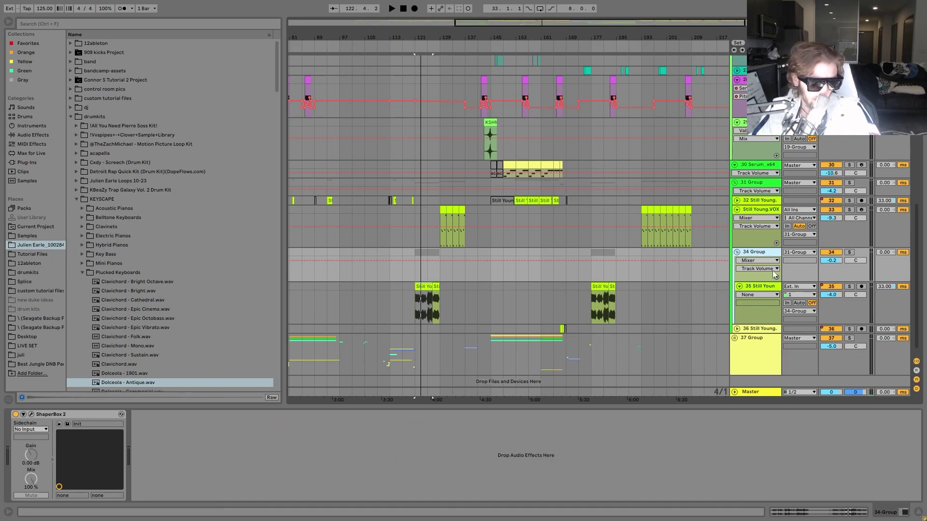
Unfold the 36 Still Young.VOX track, play its clip from bar 167, solo it briefly, stop and unsolo it.
scroll(759, 354, down, 1)
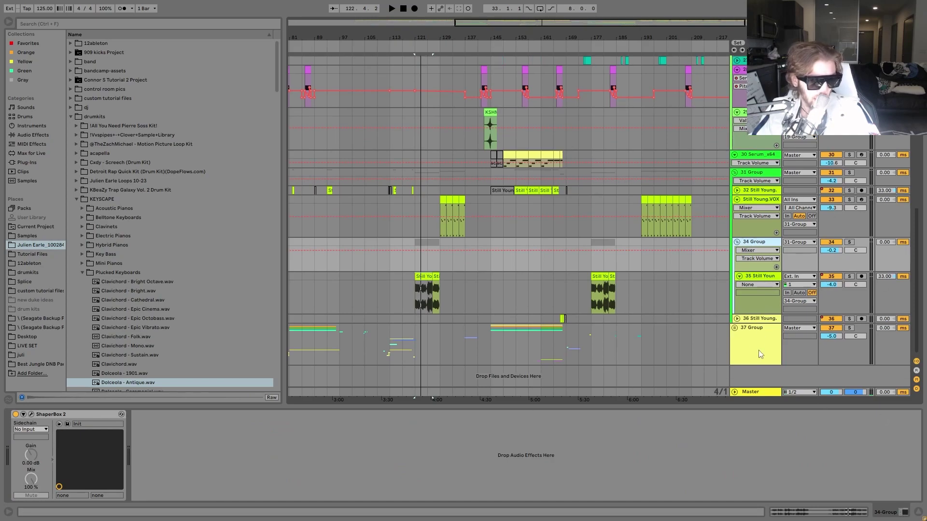
click(737, 319)
click(561, 322)
key(space)
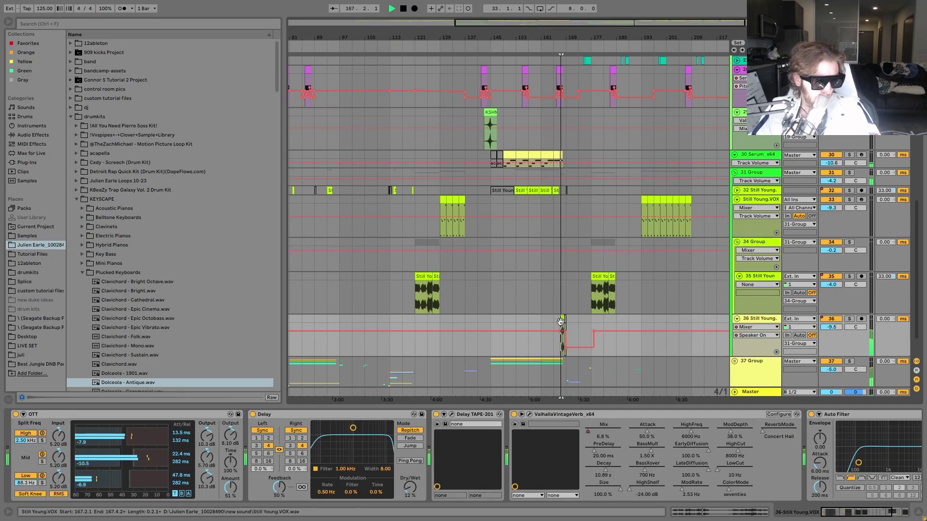
click(850, 321)
key(space)
click(849, 320)
Solo 37 Group, play it from bar 161 and stop playback.
scroll(847, 338, down, 2)
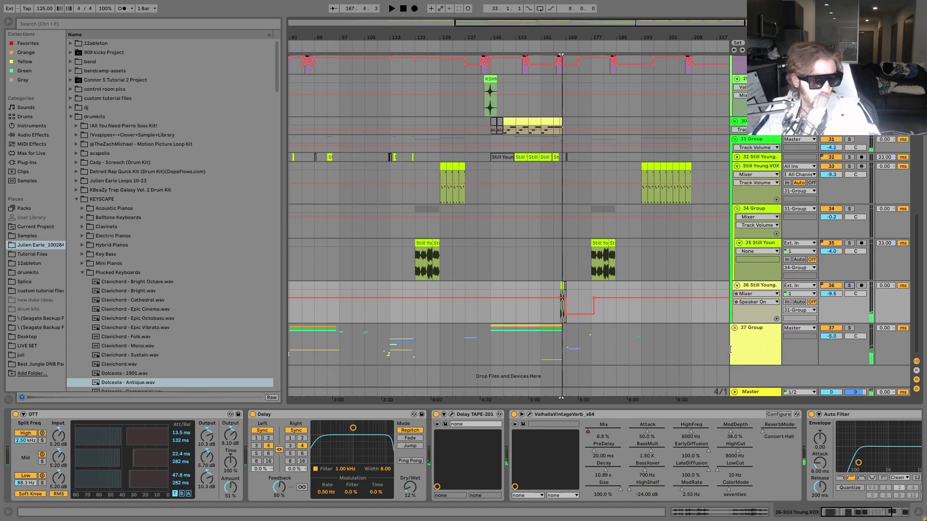
click(756, 349)
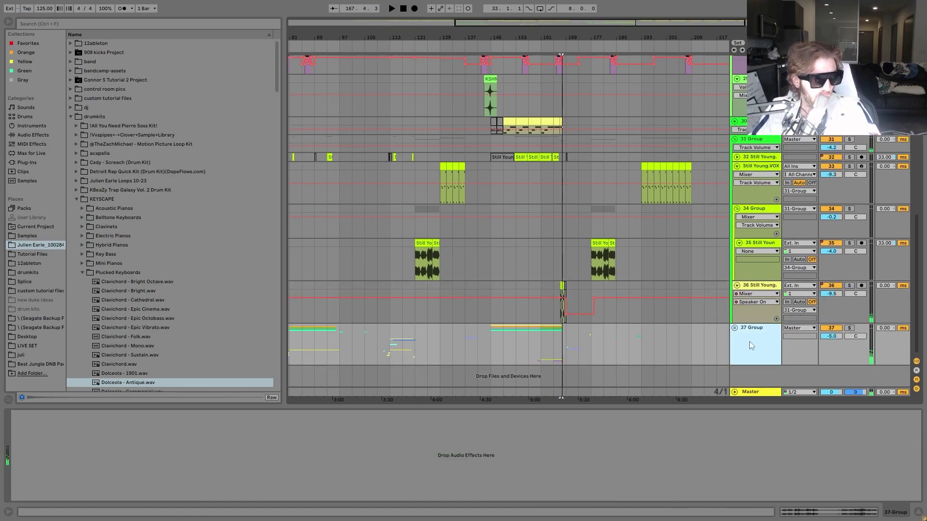
click(849, 329)
click(527, 364)
key(space)
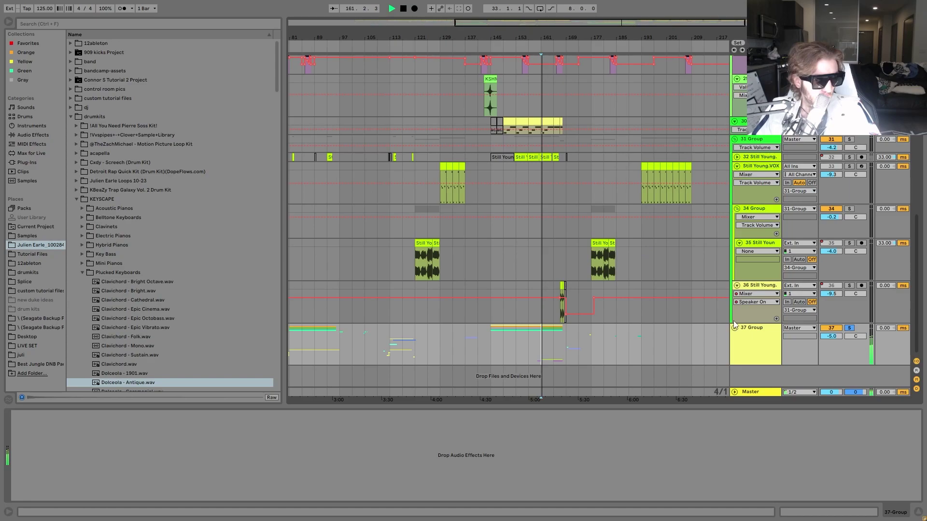
key(space)
Expand 37 Group to show its percussion and effects tracks, and unsolo the group.
click(734, 328)
scroll(578, 299, down, 3)
click(537, 308)
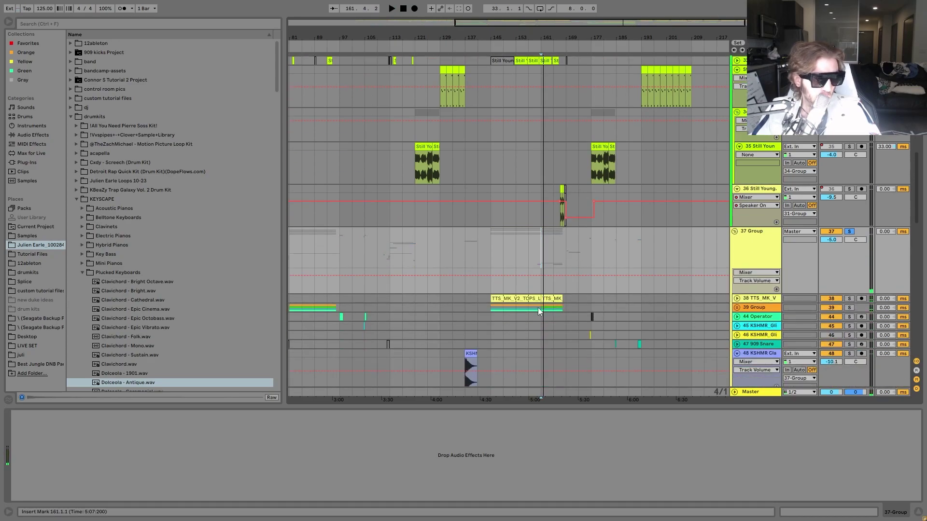
click(852, 233)
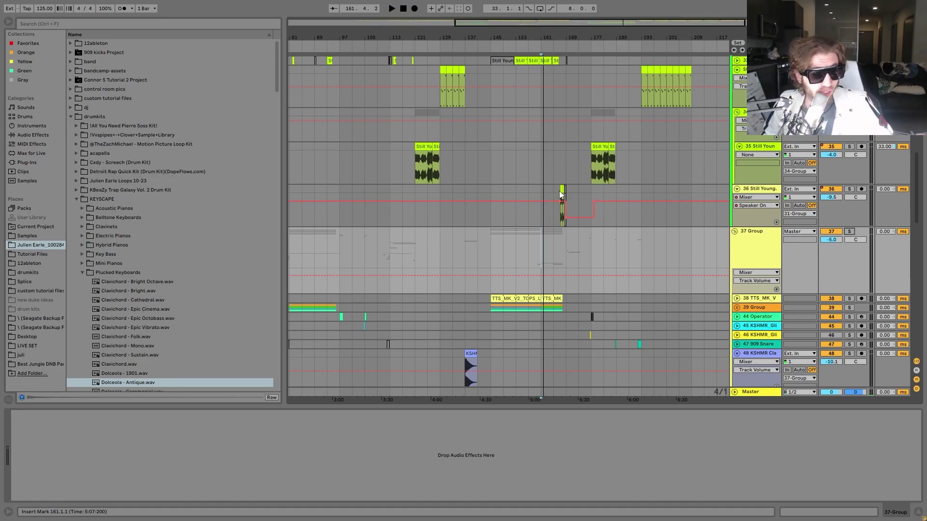
Collapse all tracks and groups in the arrangement, and place the insert mark at bar 185 on the first group.
scroll(560, 207, up, 10)
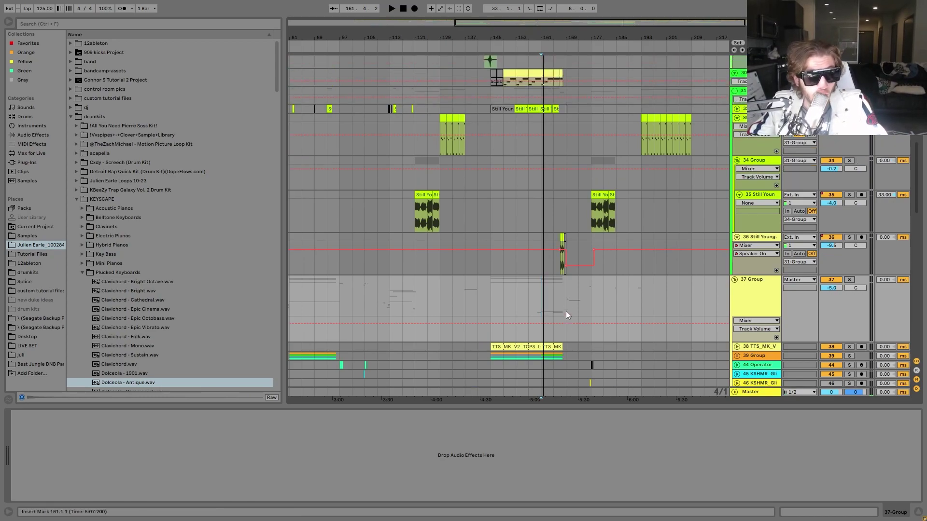
scroll(329, 383, up, 10)
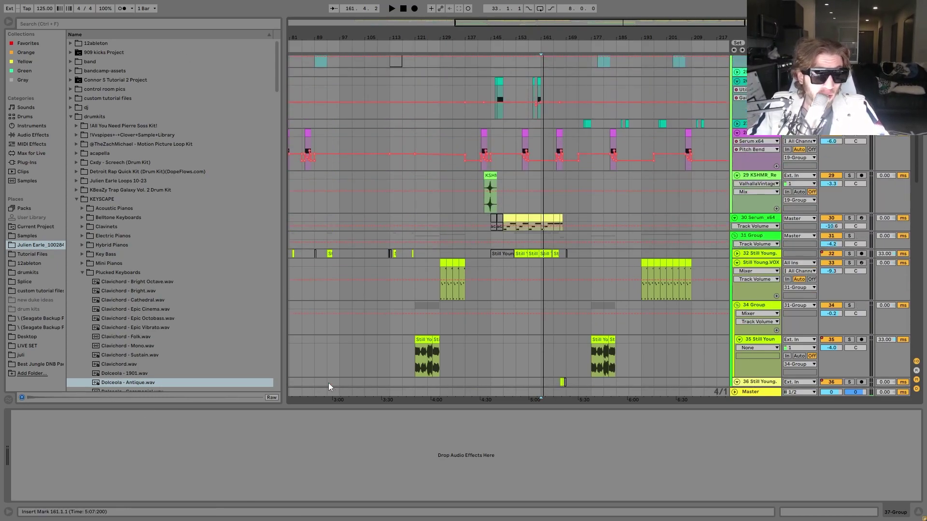
scroll(622, 176, up, 15)
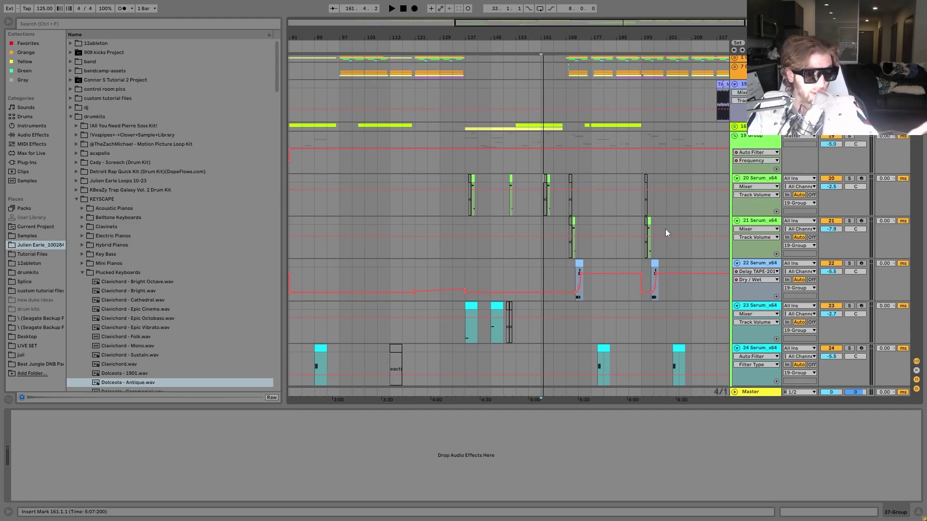
click(768, 137)
key(ctrl+a)
key(u)
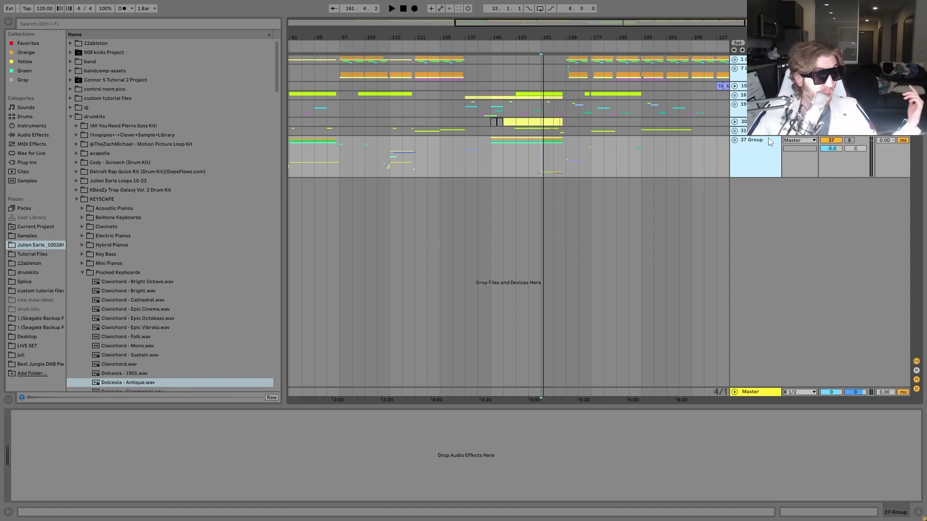
click(616, 57)
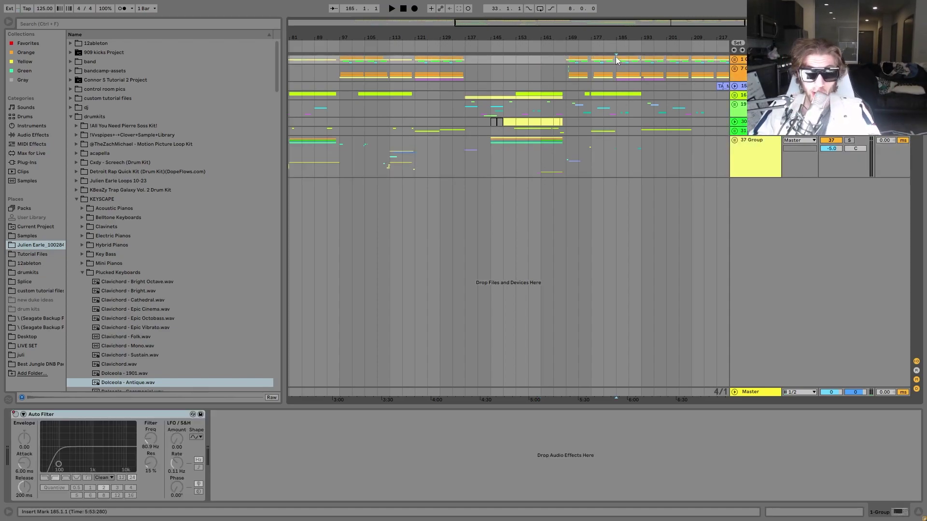